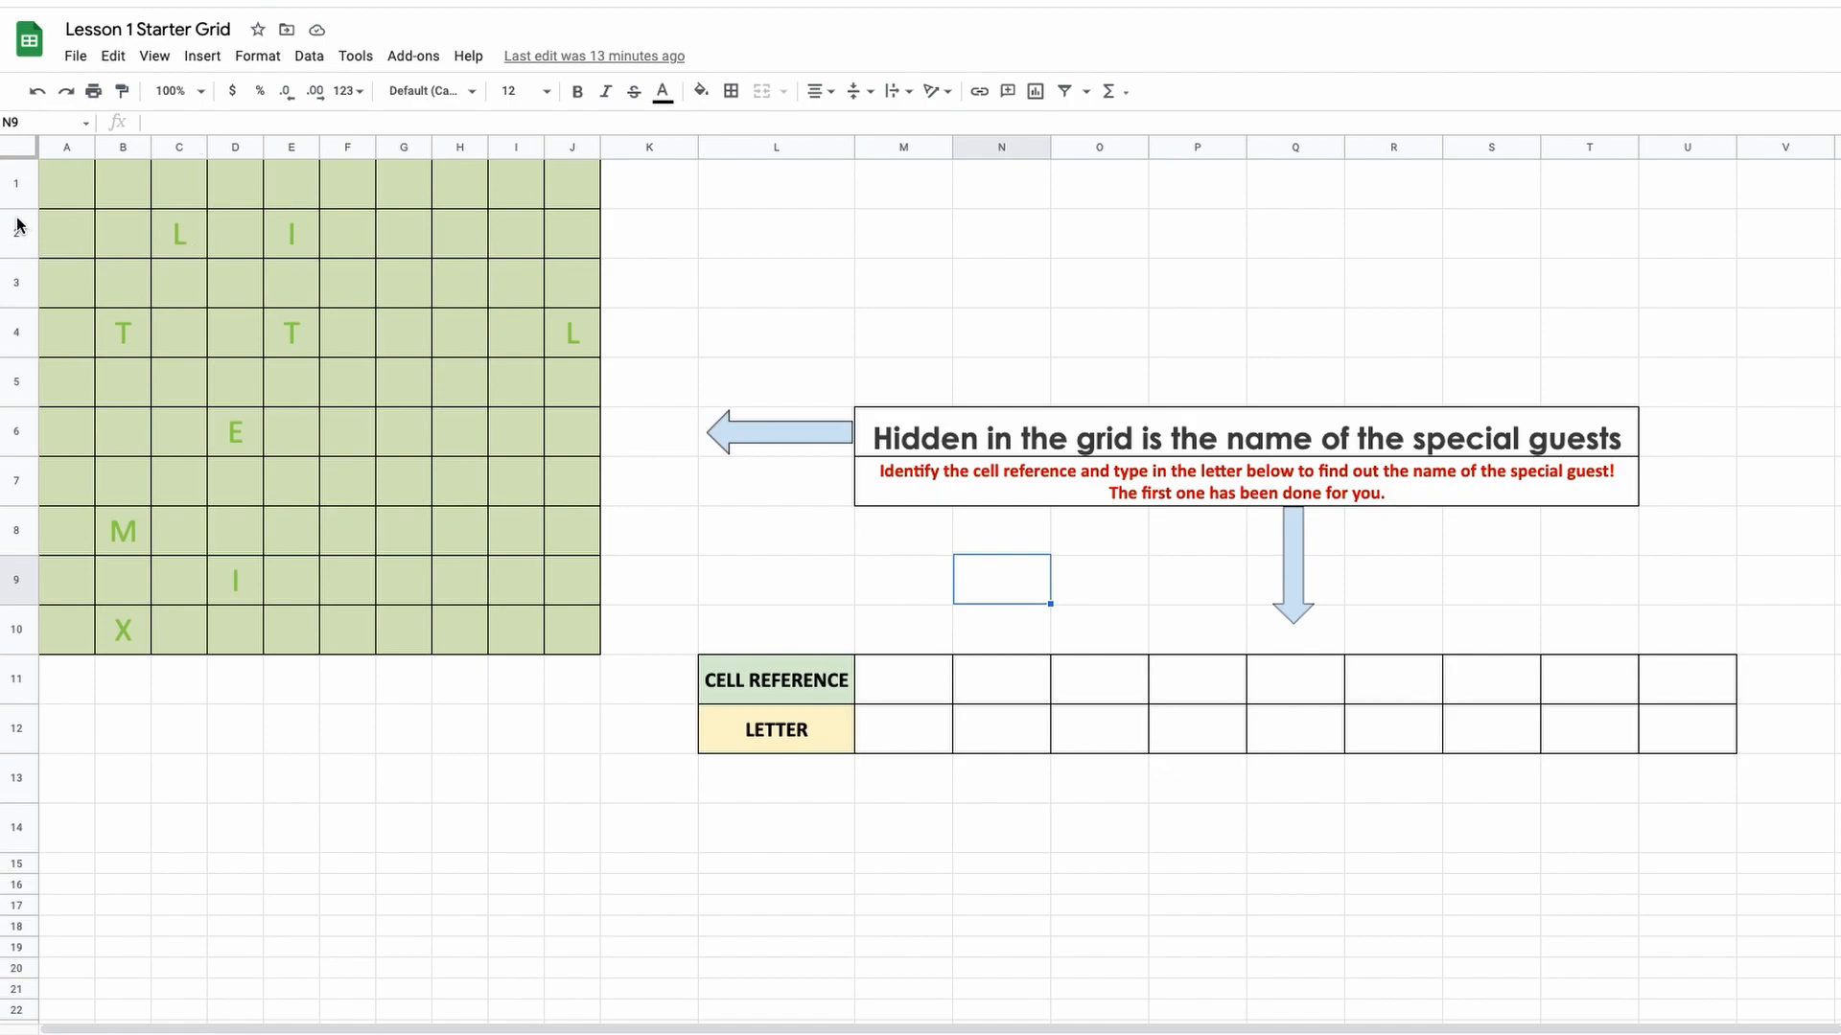
Step: Fill in the first answer column of the hidden-name table with cell reference C2 and letter L
click(931, 692)
text(C2)
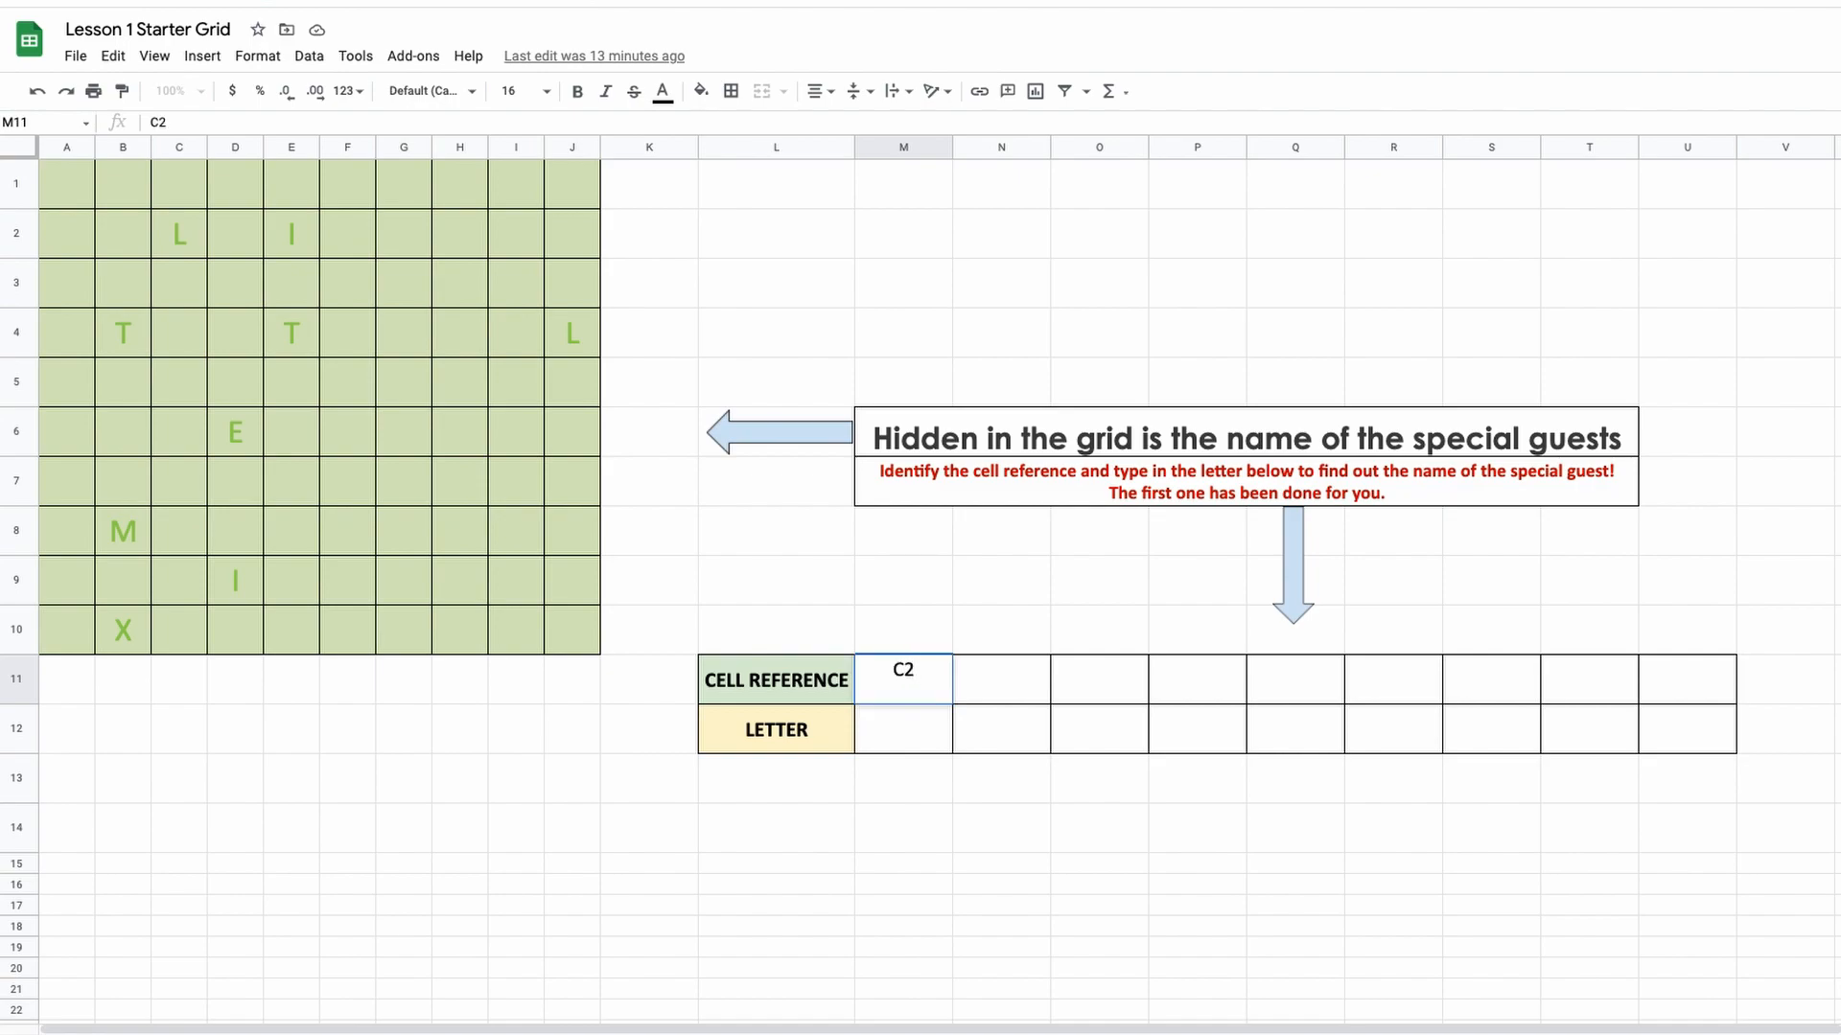
key(Return)
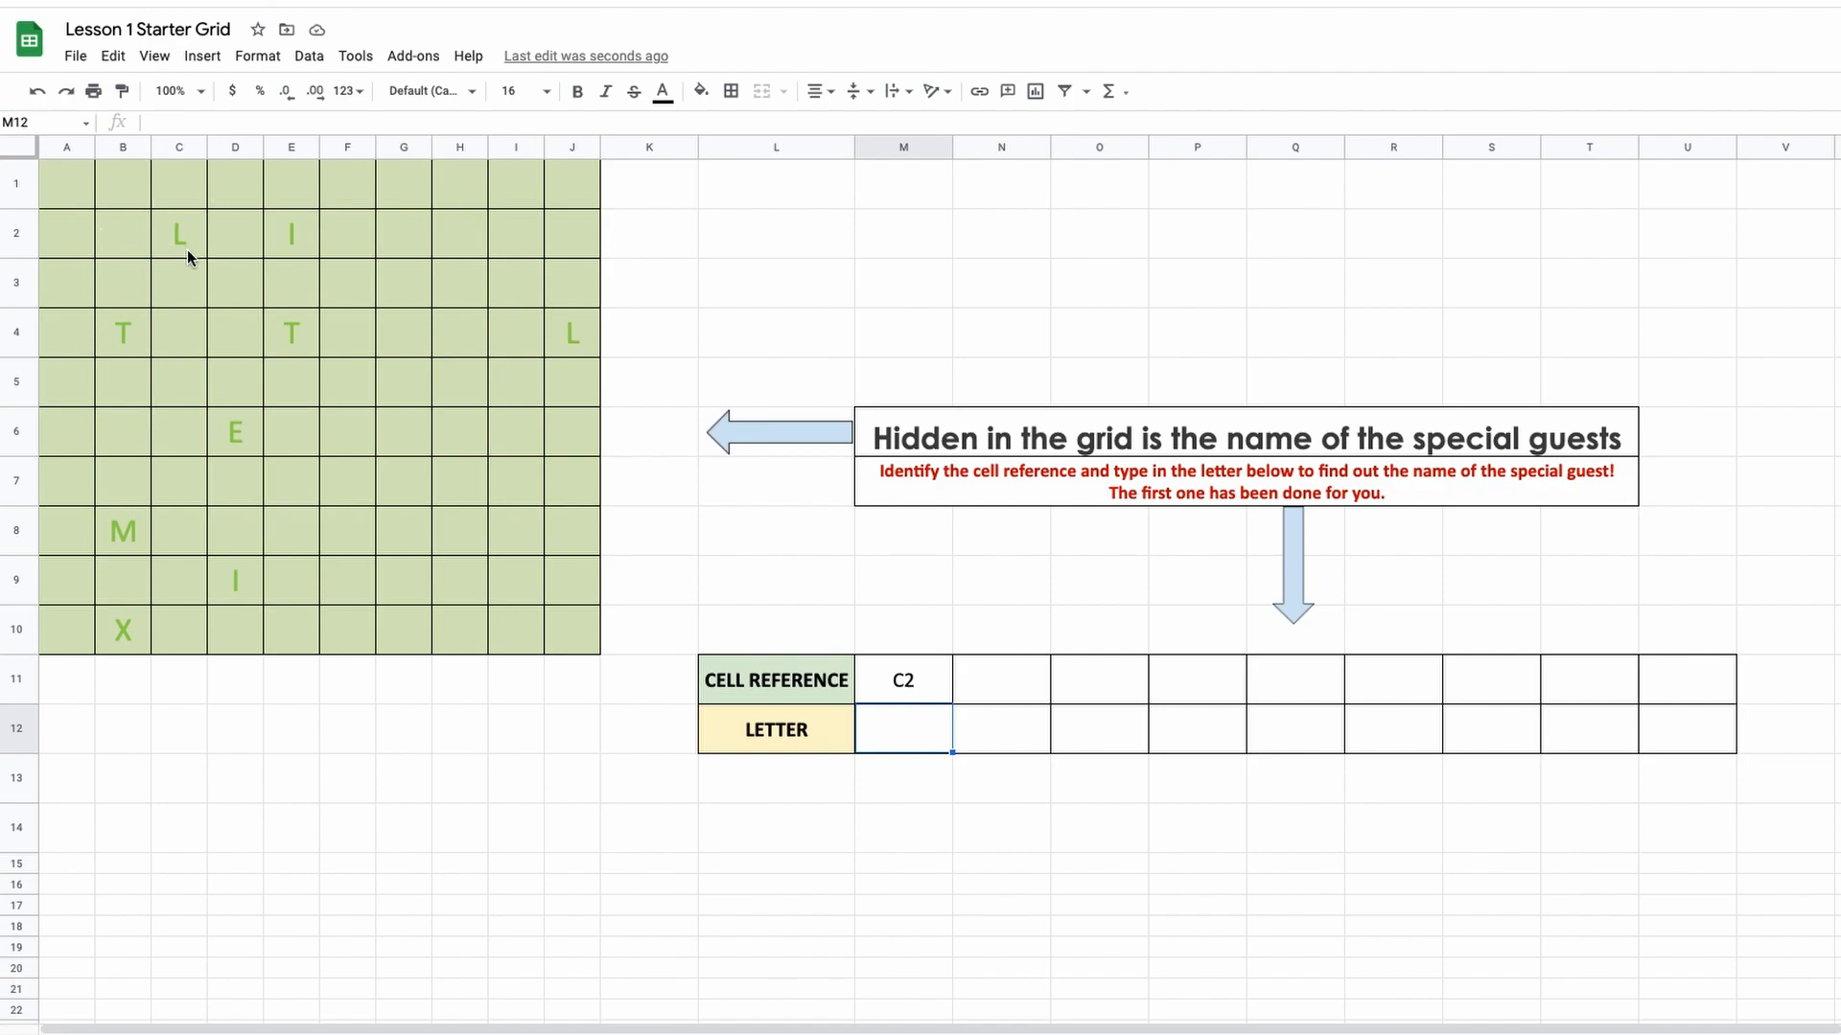
text(L)
key(Return)
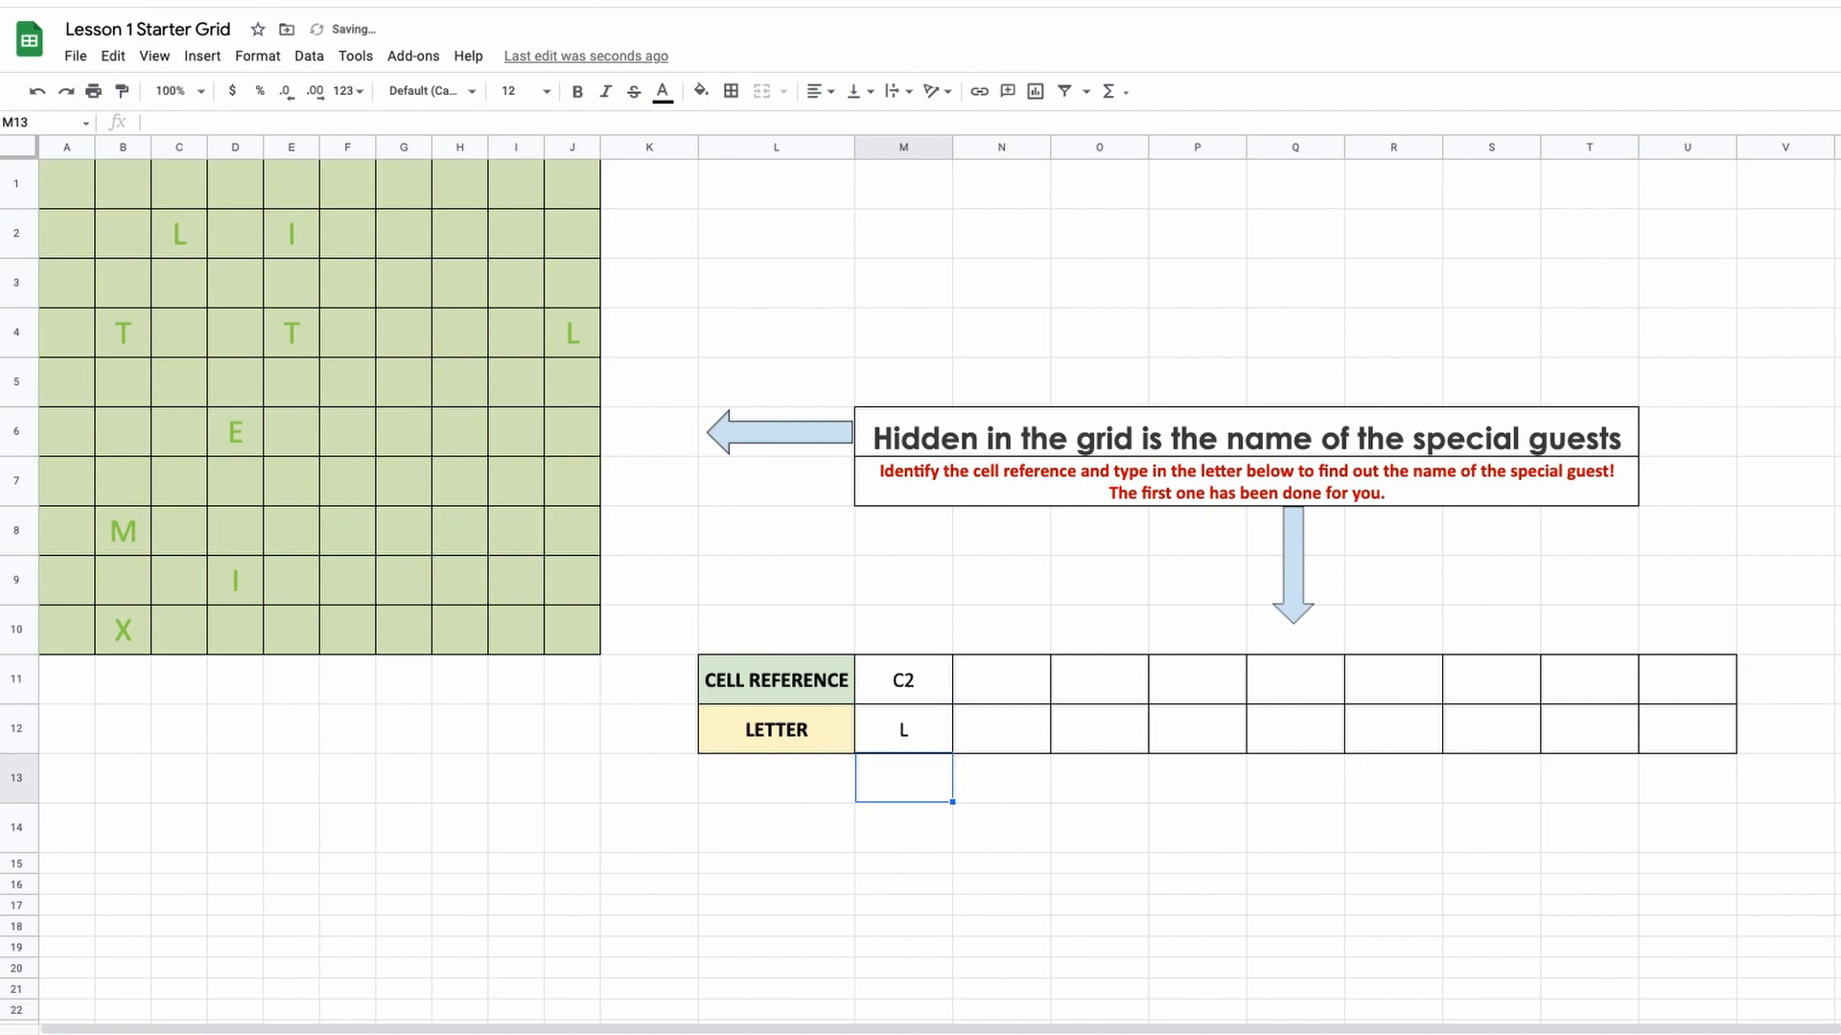
key(Right)
key(Up)
key(Up)
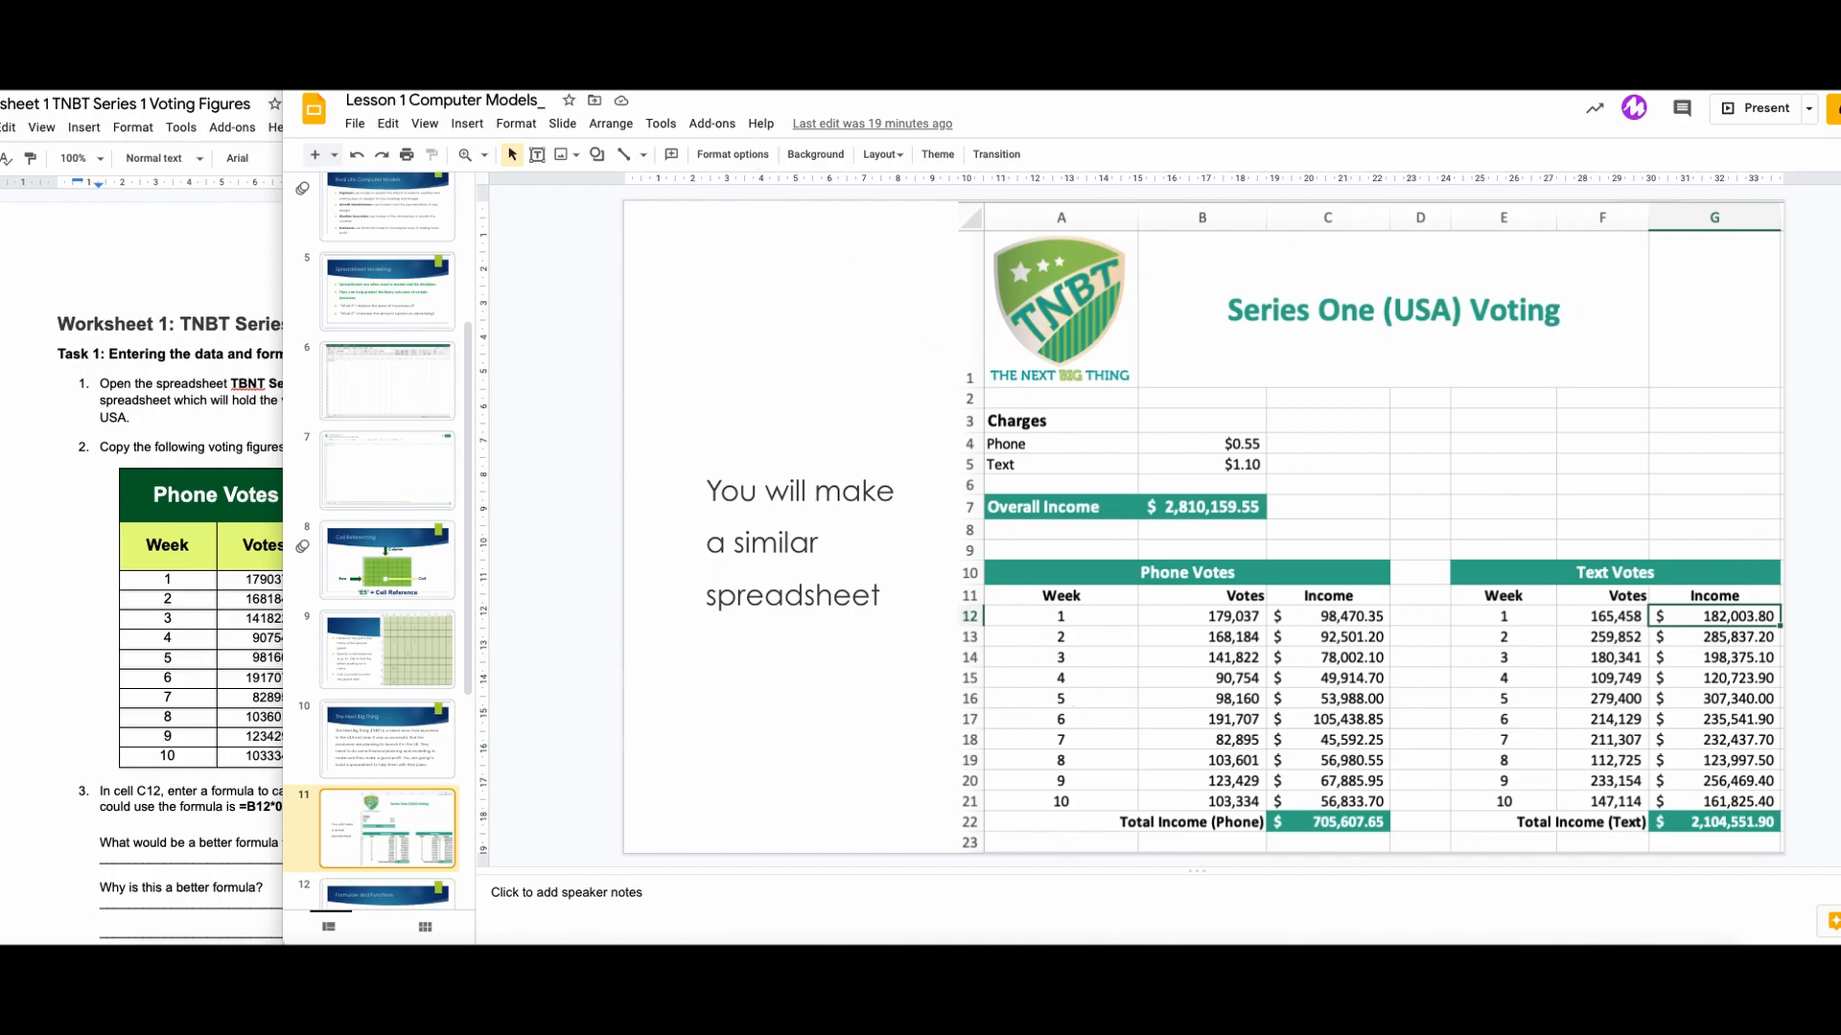
Step: Compare the worksheet's table of voting figures with the Phone Votes and Text Votes sections of the TNBT Series 1 USA Voting spreadsheet
key(ctrl+Tab)
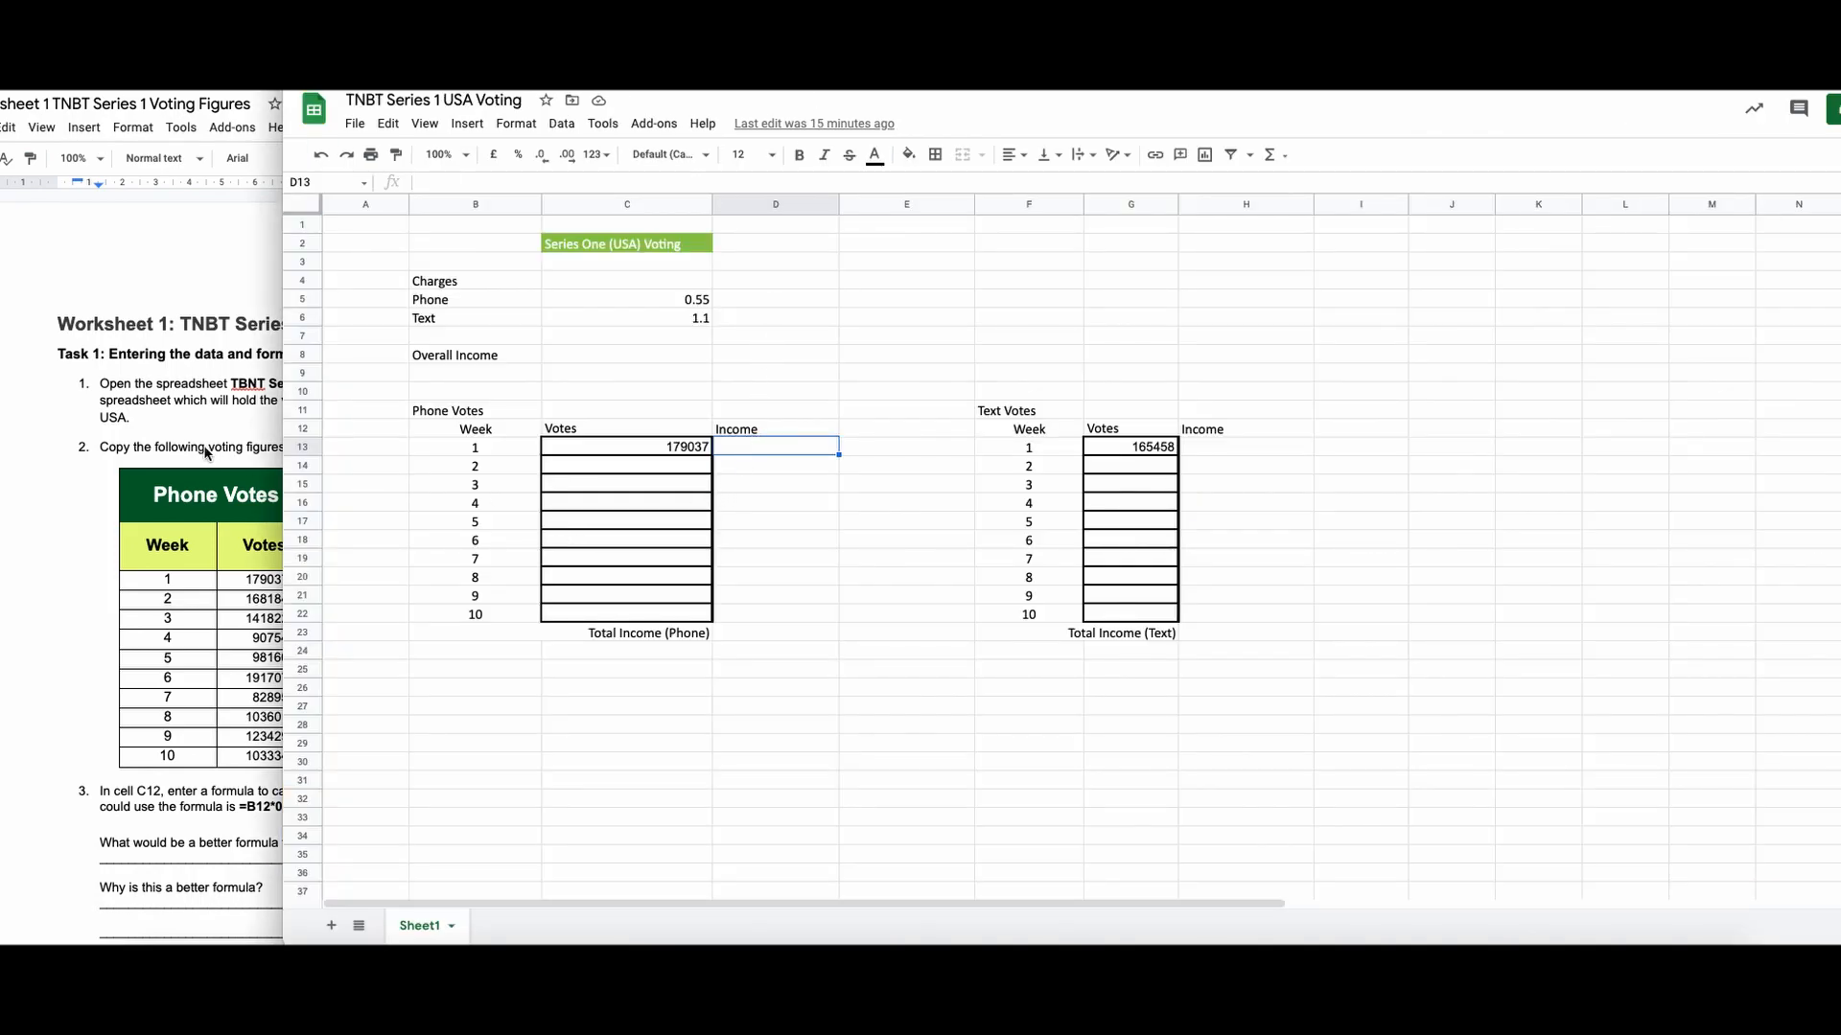
click(62, 442)
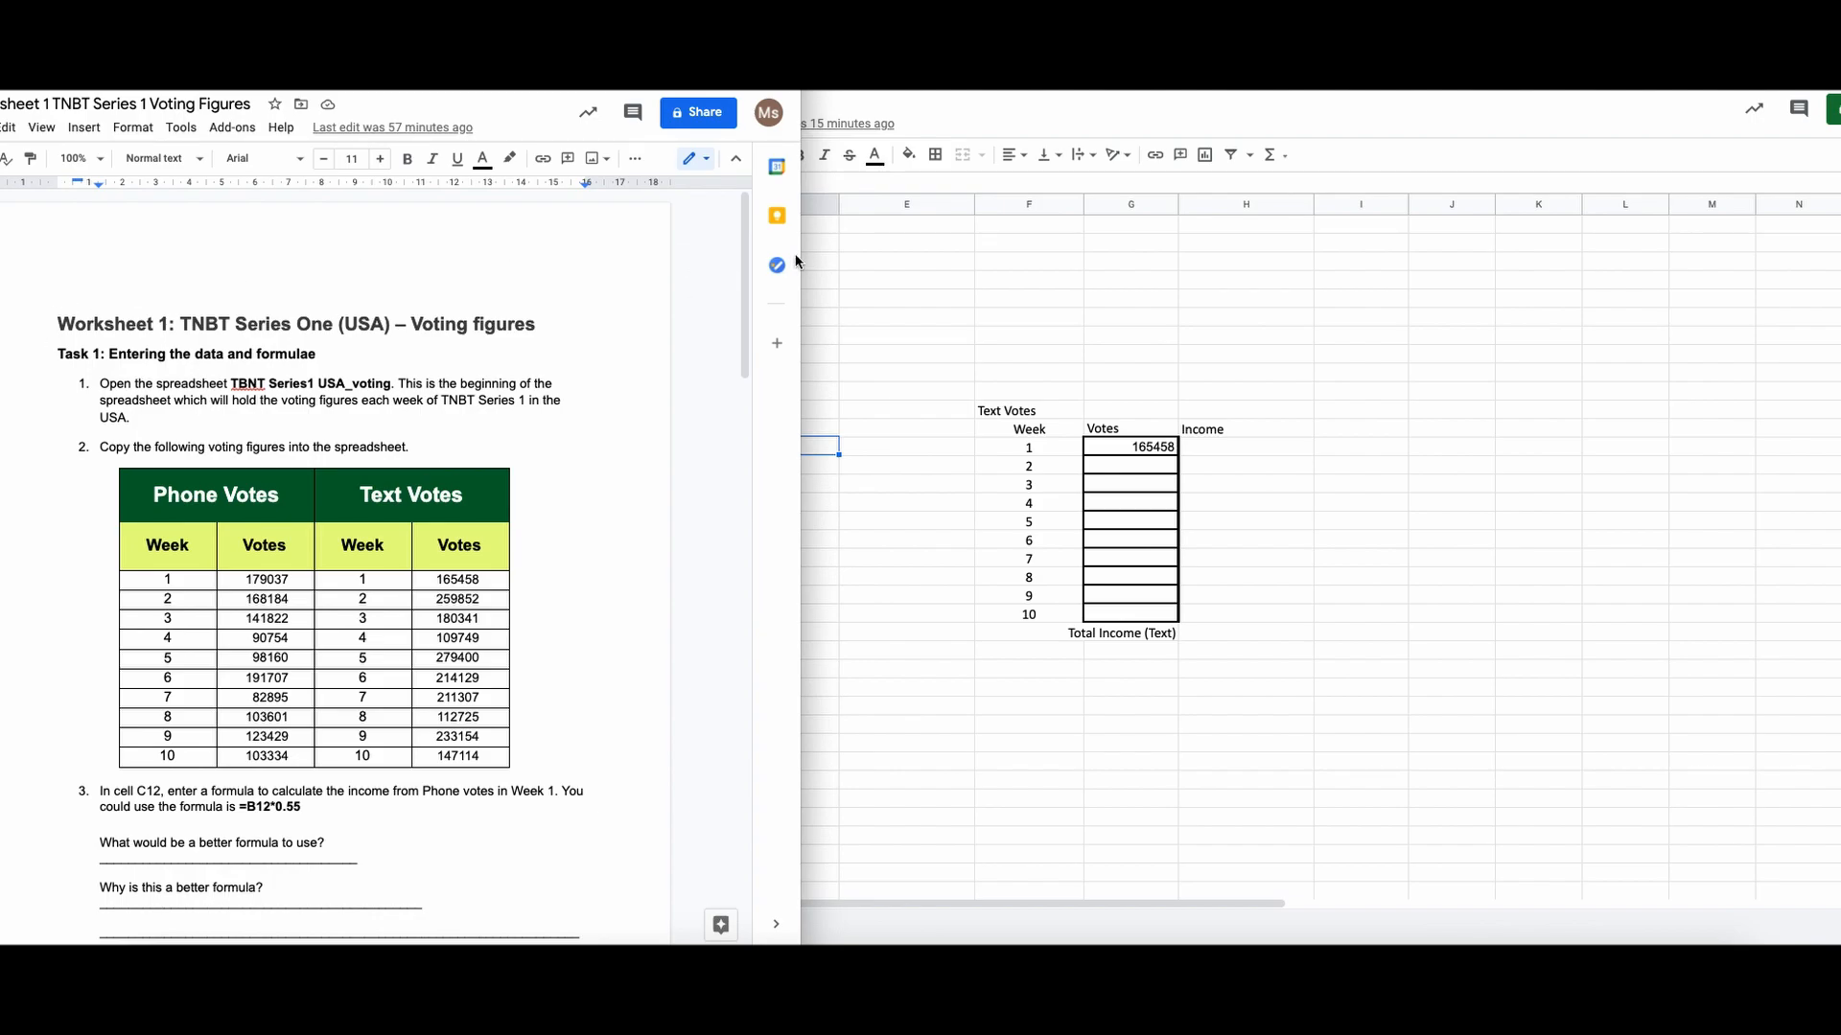
scroll(743, 254, down, 1)
drag(742, 249, 742, 255)
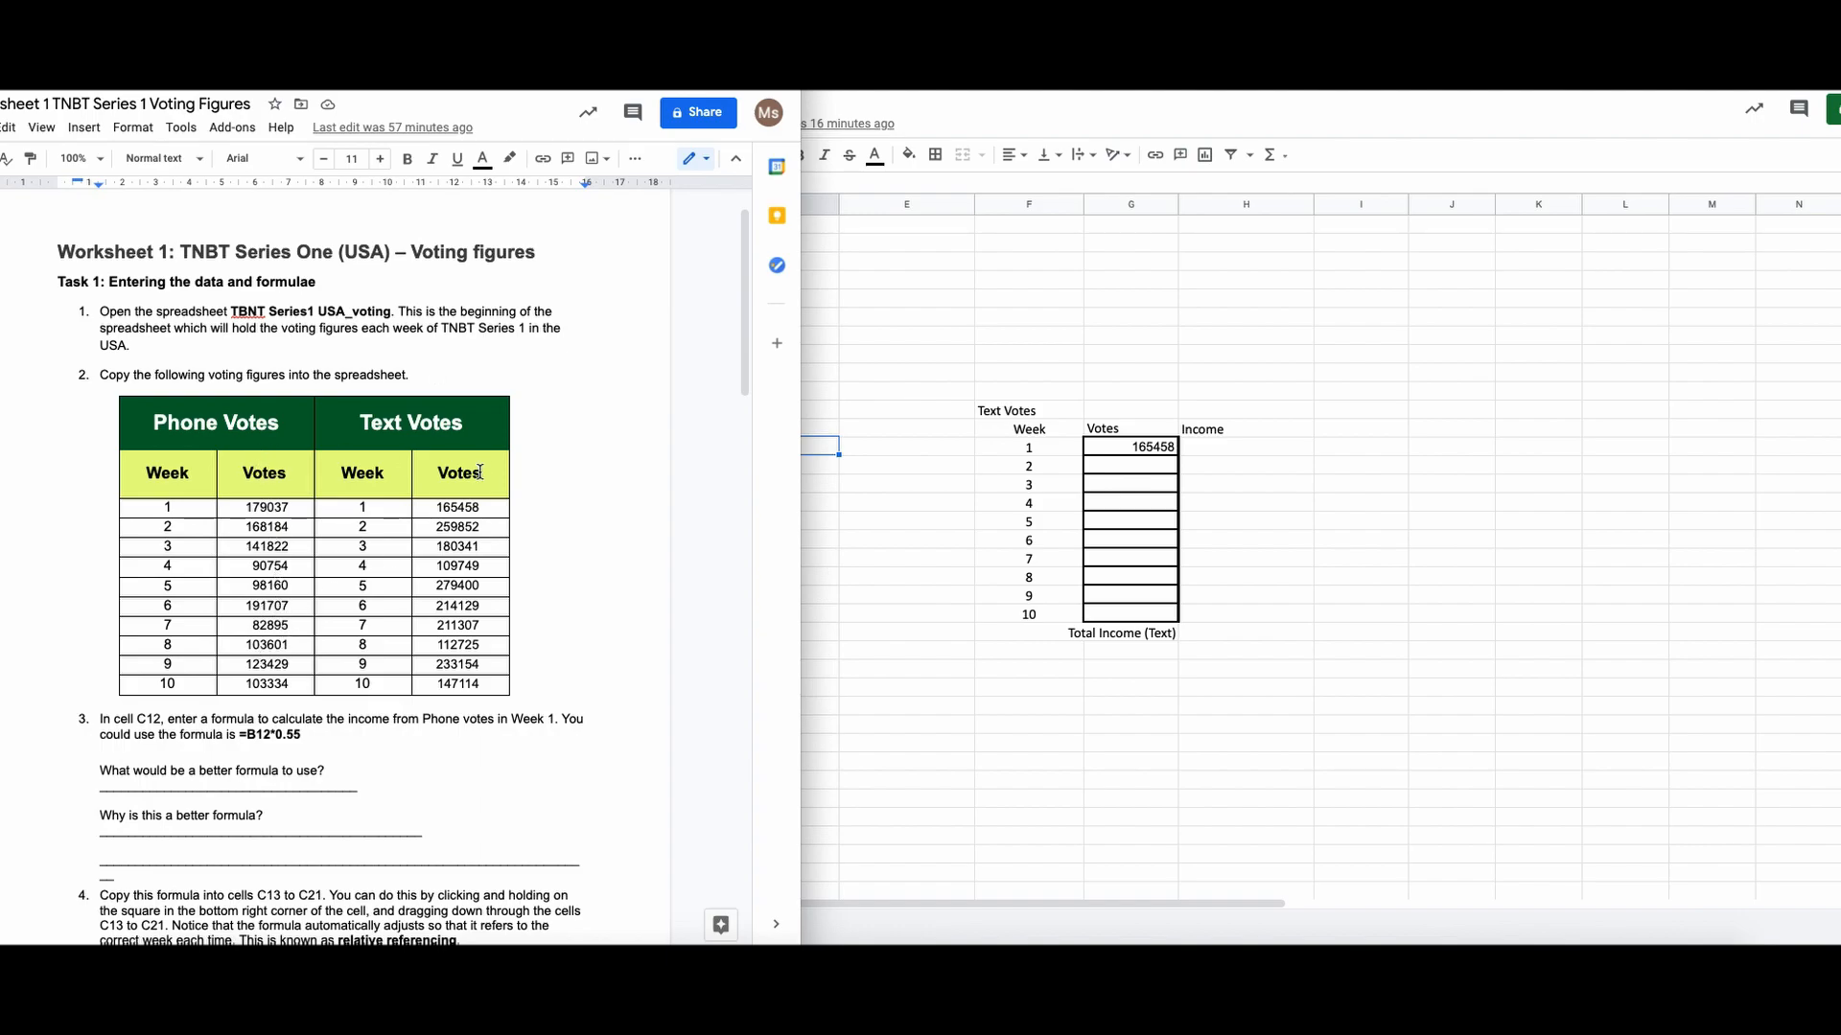
click(941, 664)
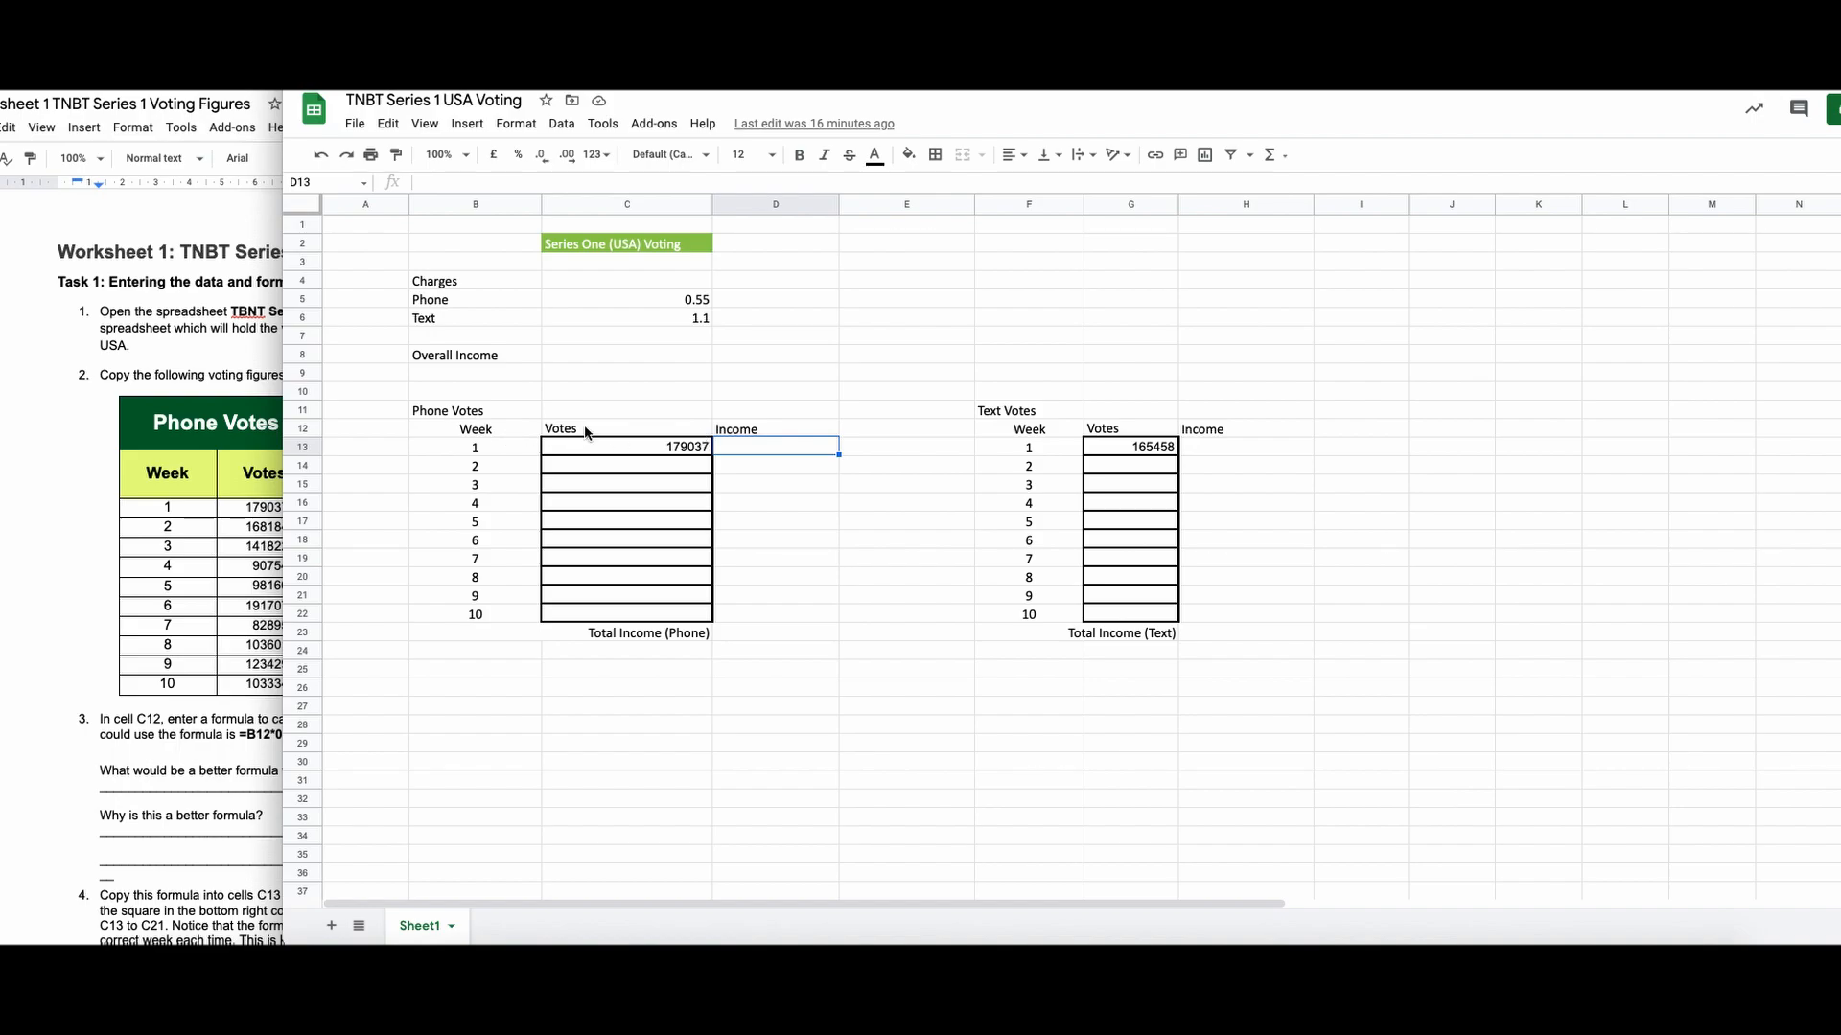
click(464, 418)
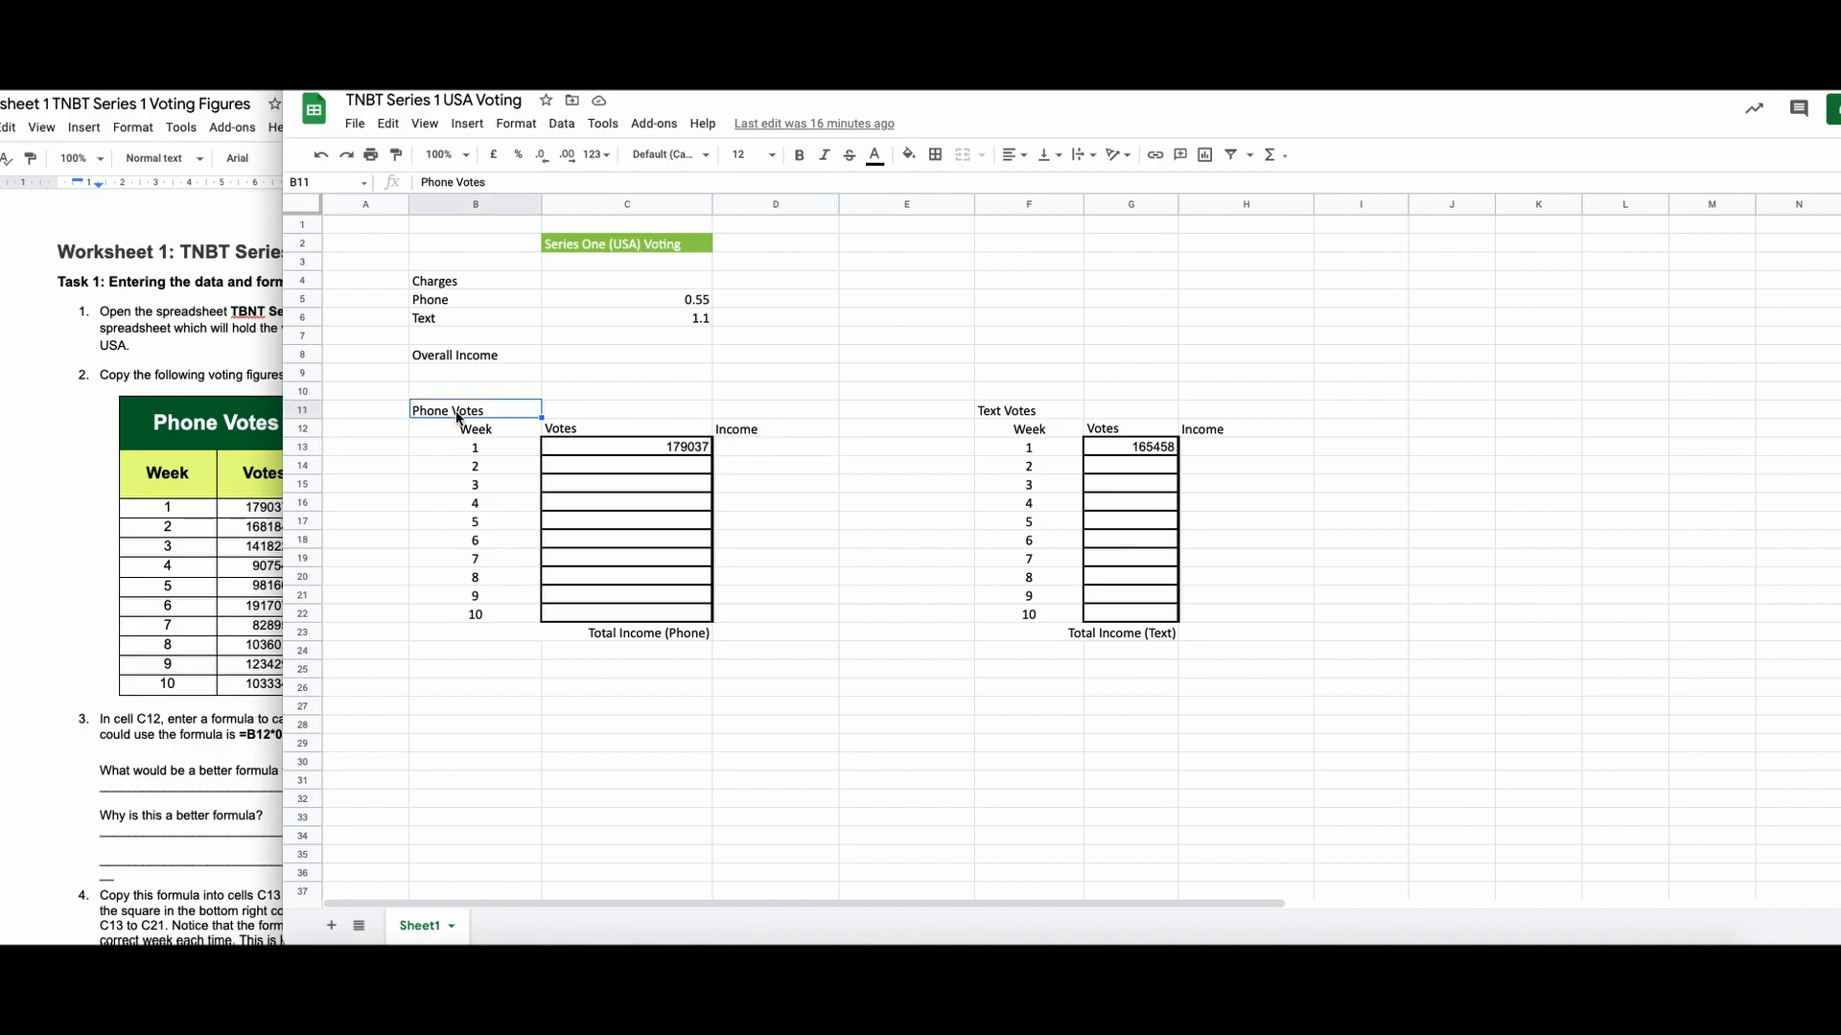
click(1047, 409)
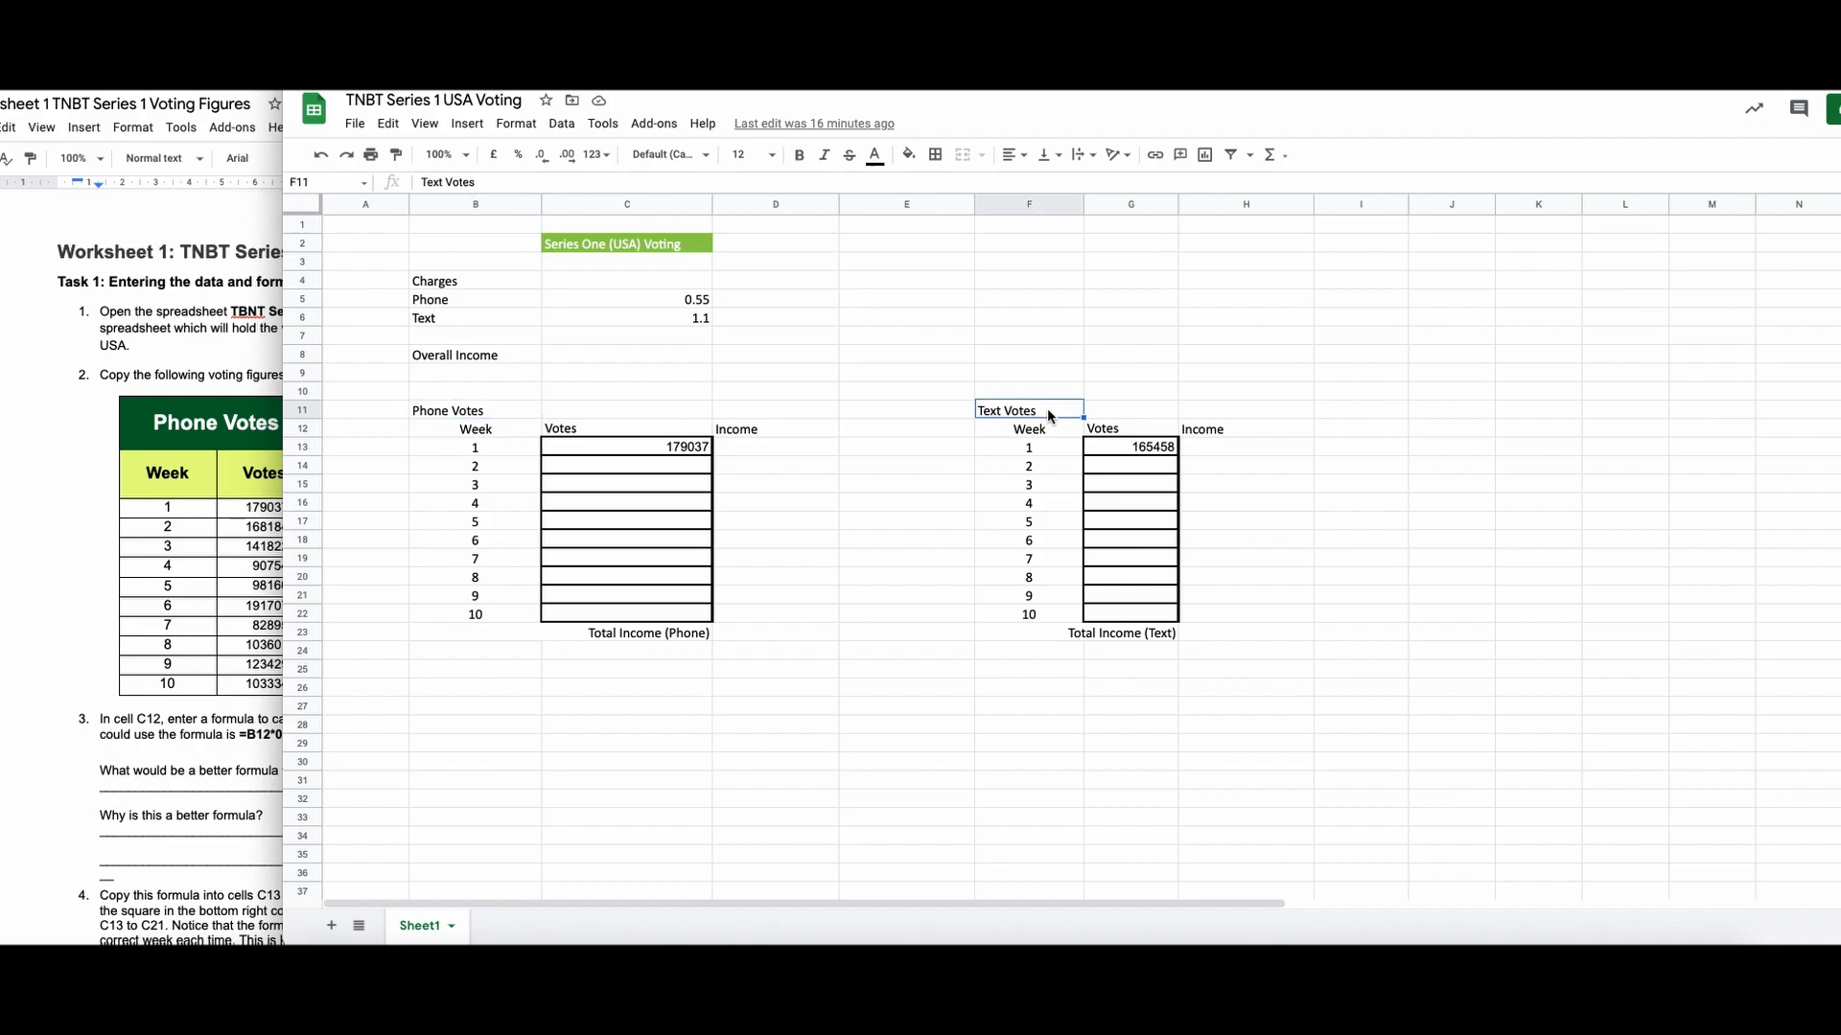
click(97, 487)
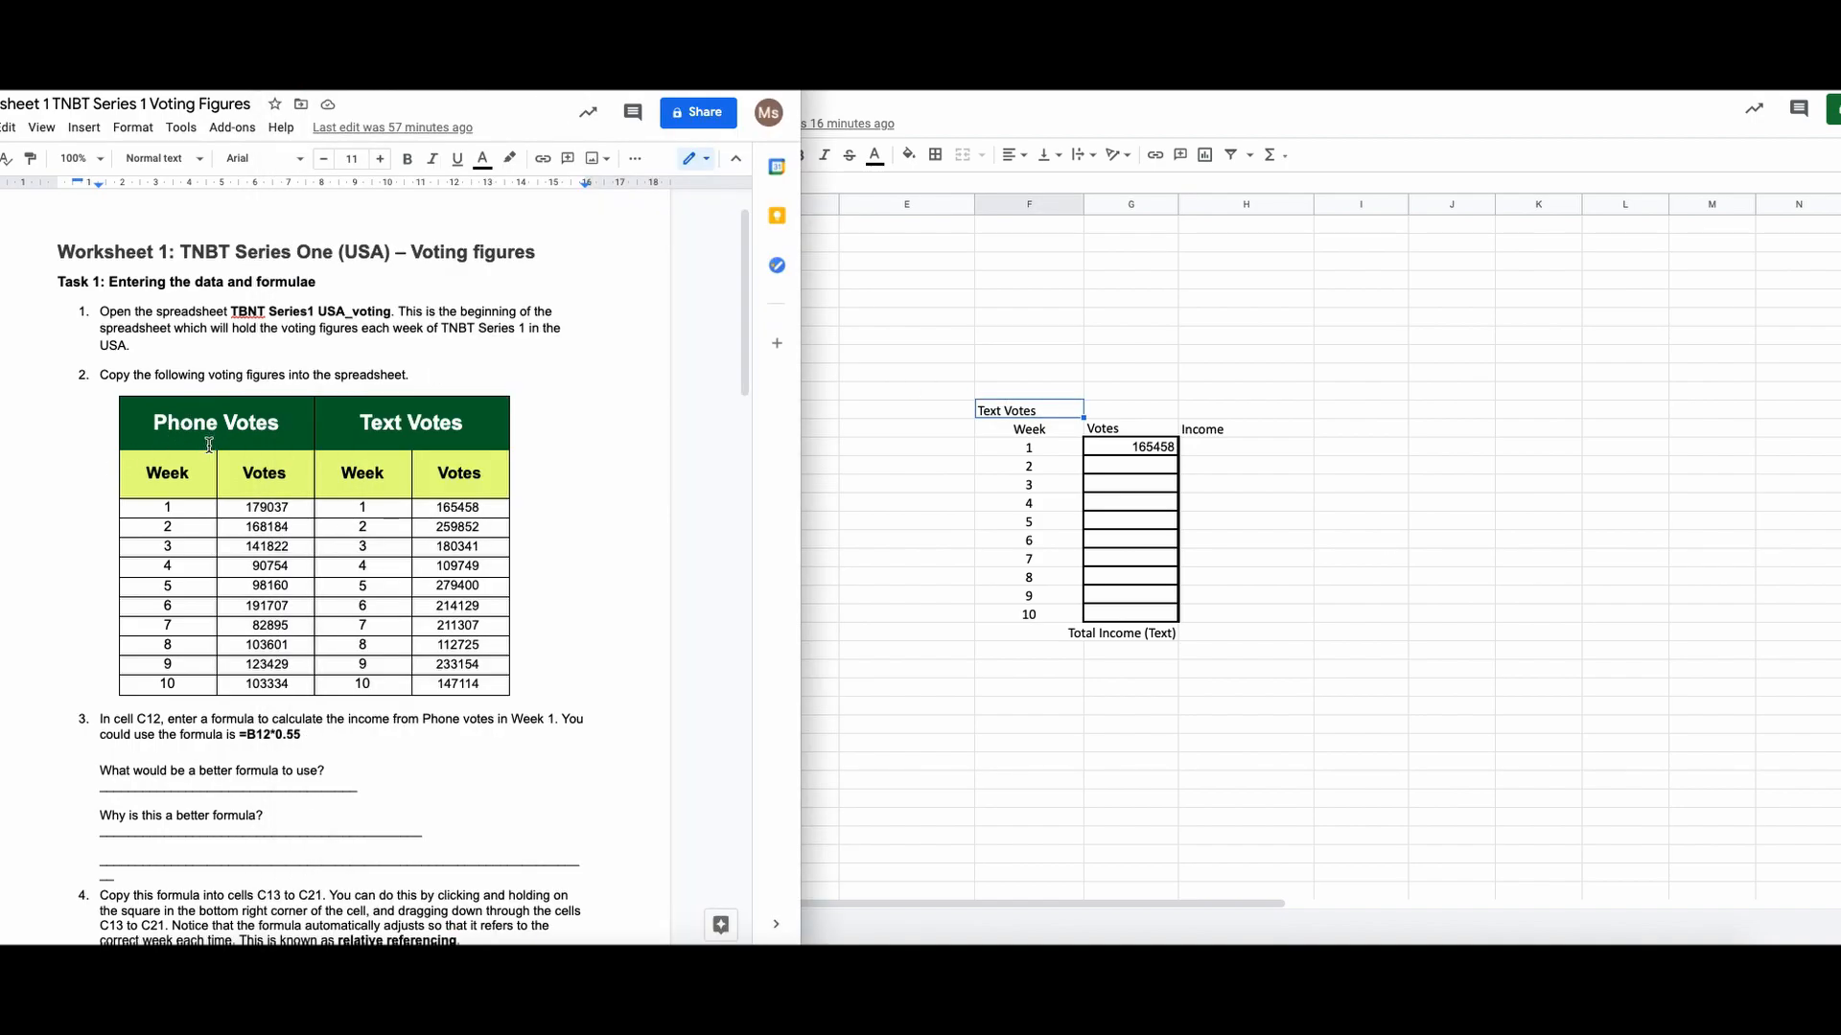
click(867, 546)
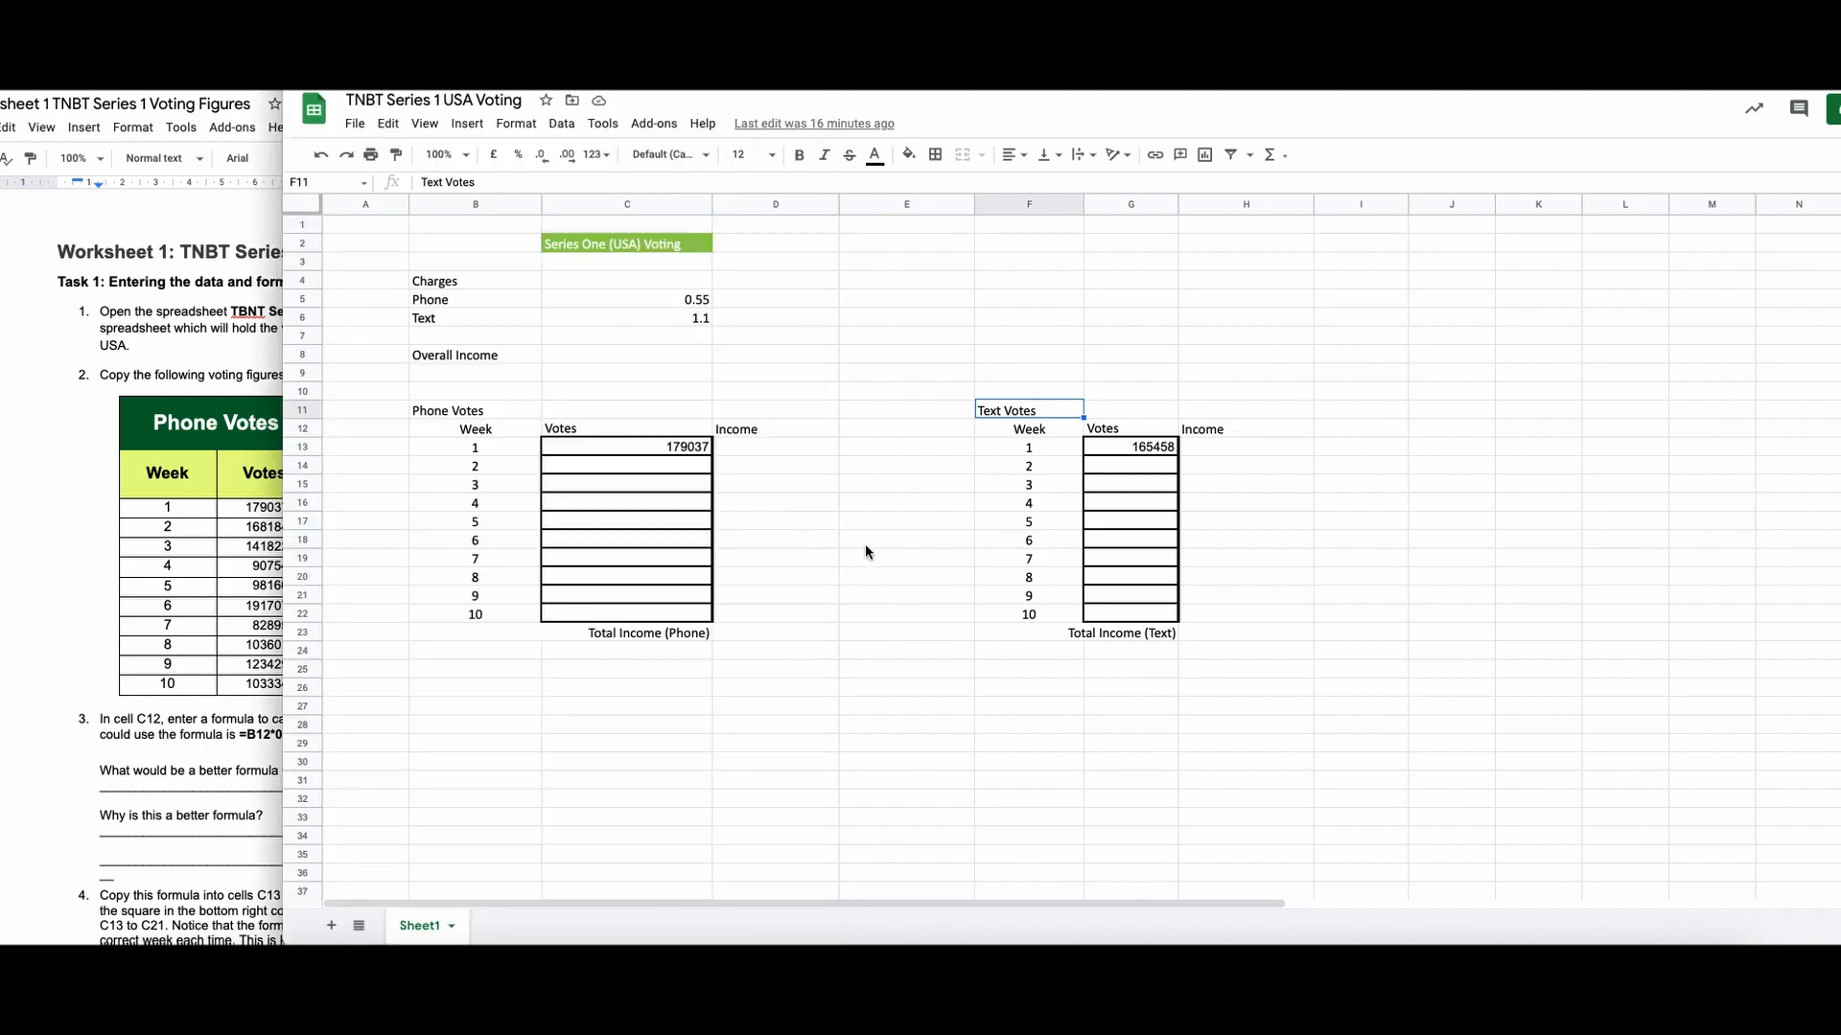
Step: Copy the phone votes for weeks 2 to 10 from the worksheet table into C14:C22 of the voting spreadsheet
click(170, 531)
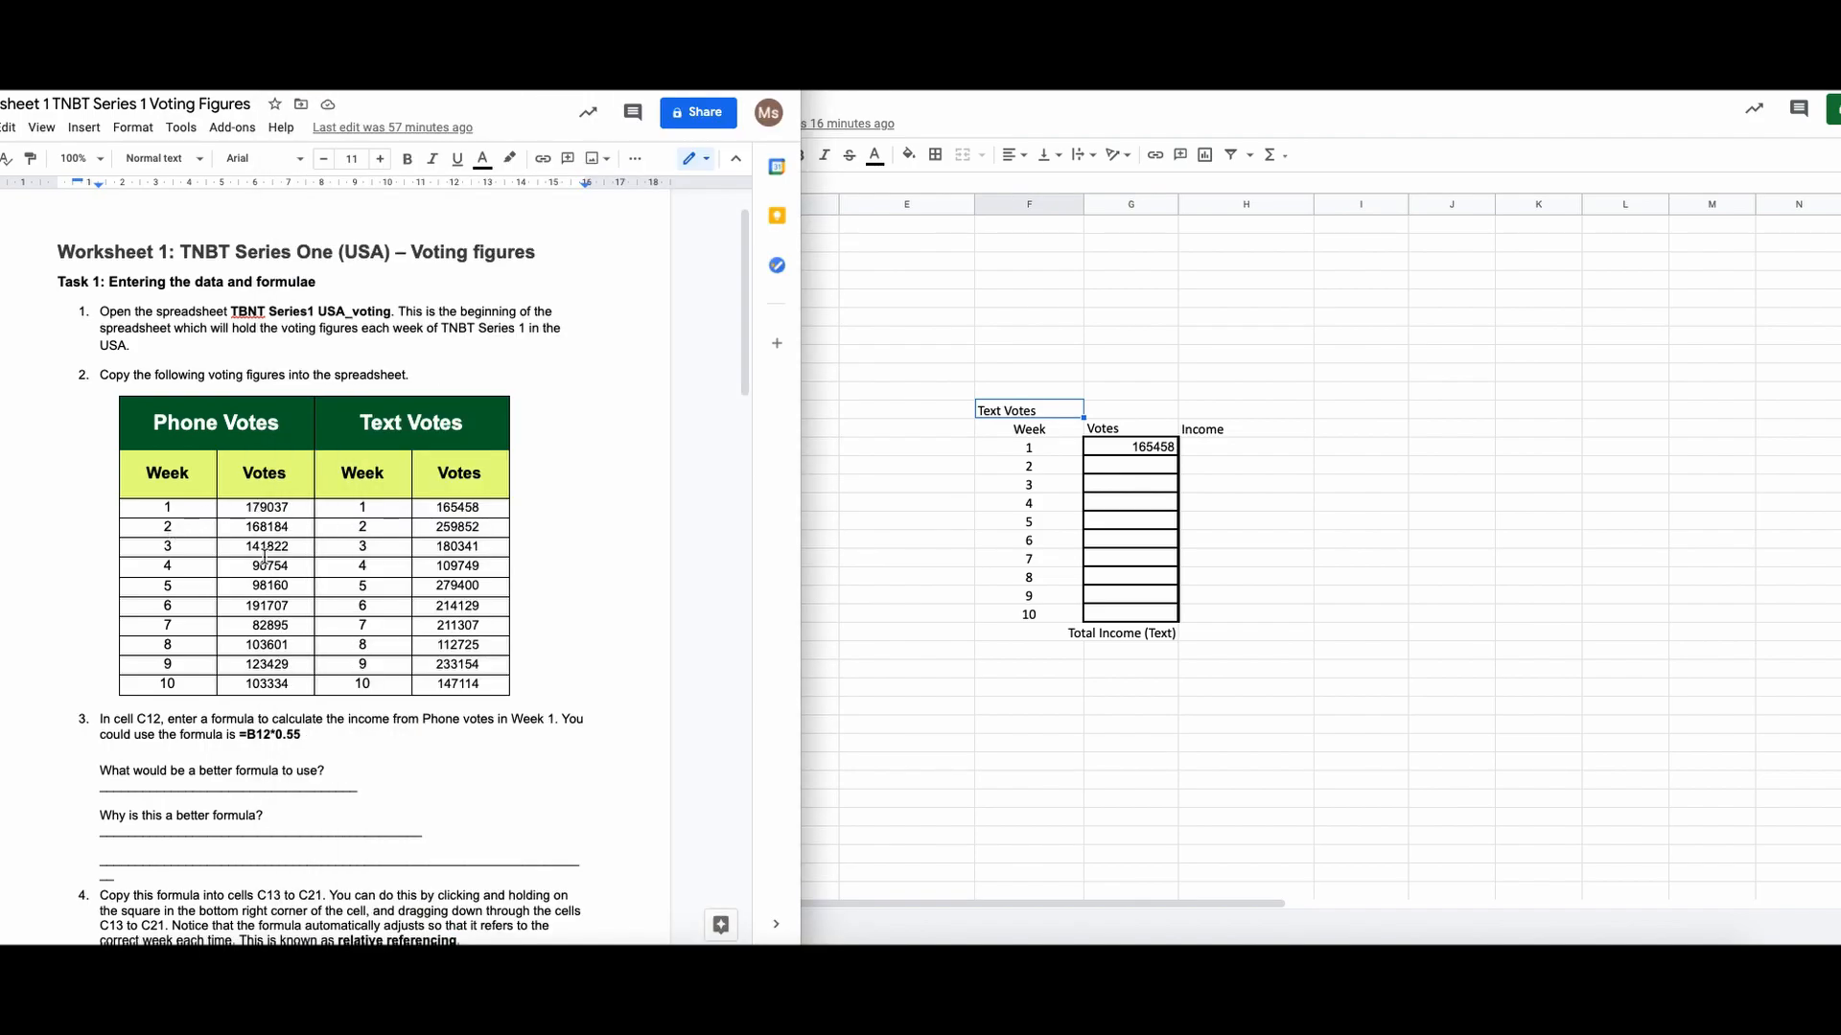
click(883, 653)
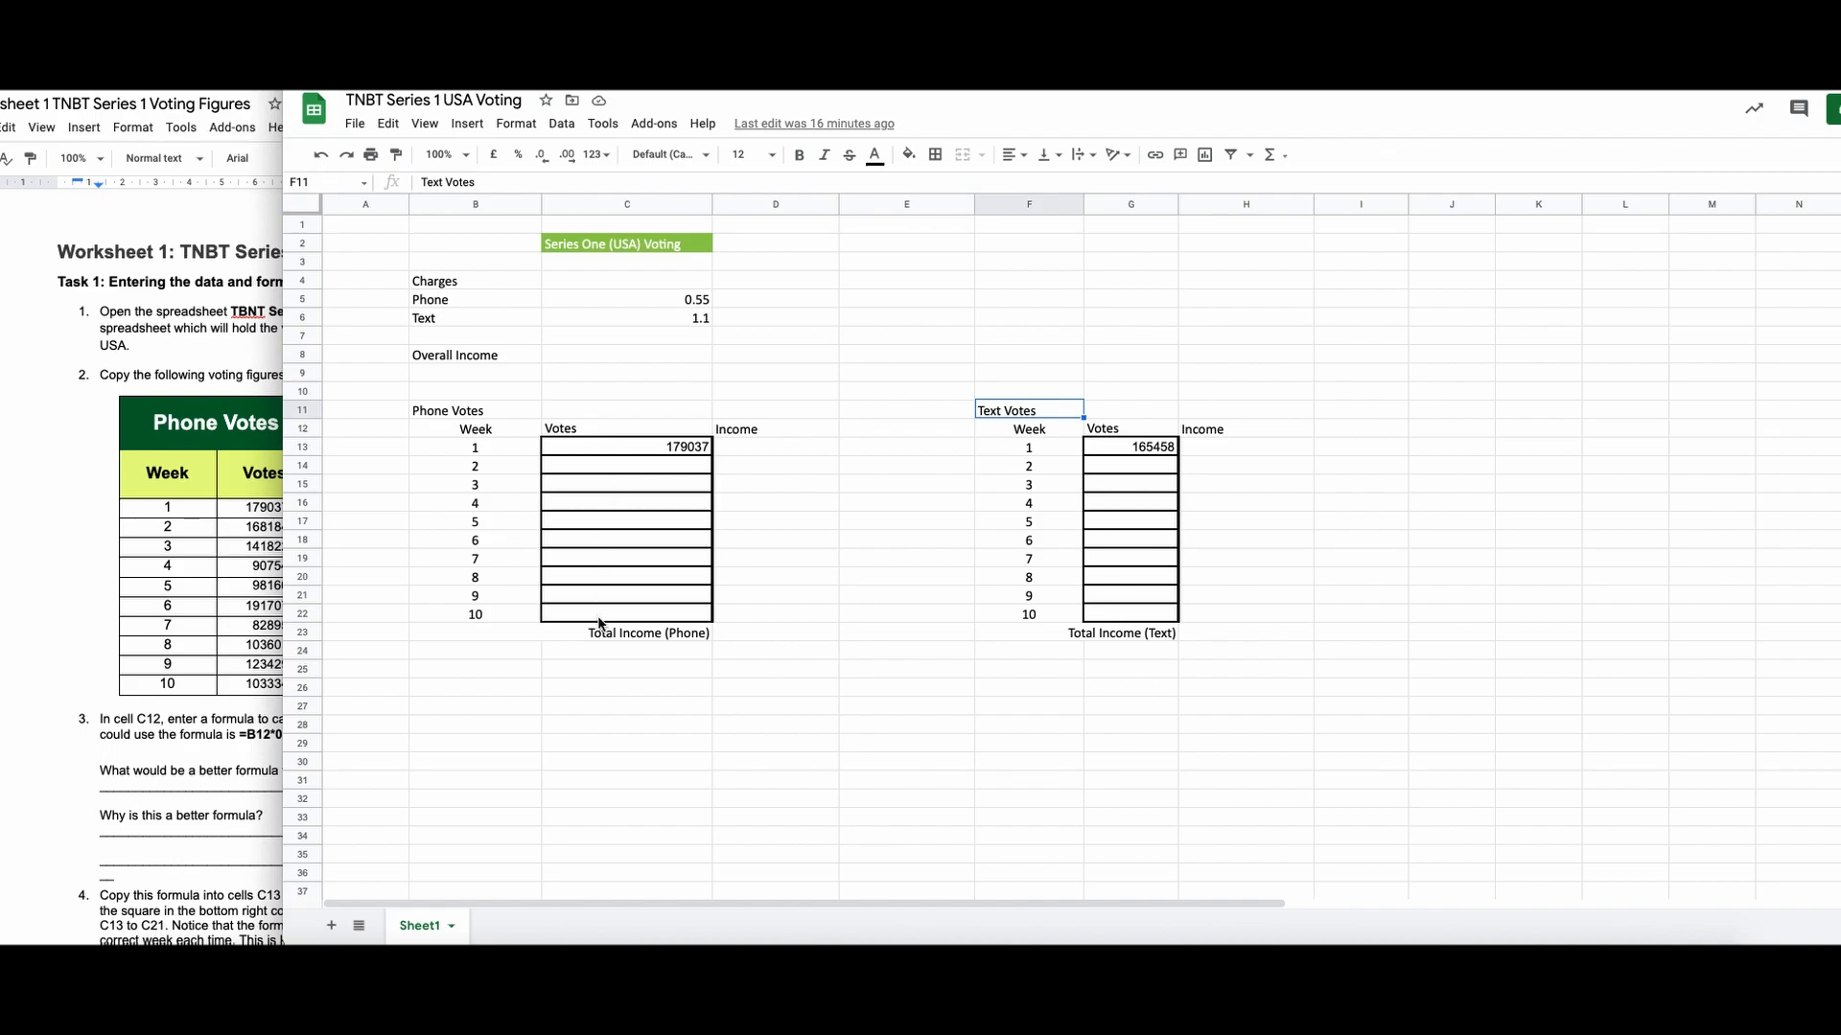
click(1138, 706)
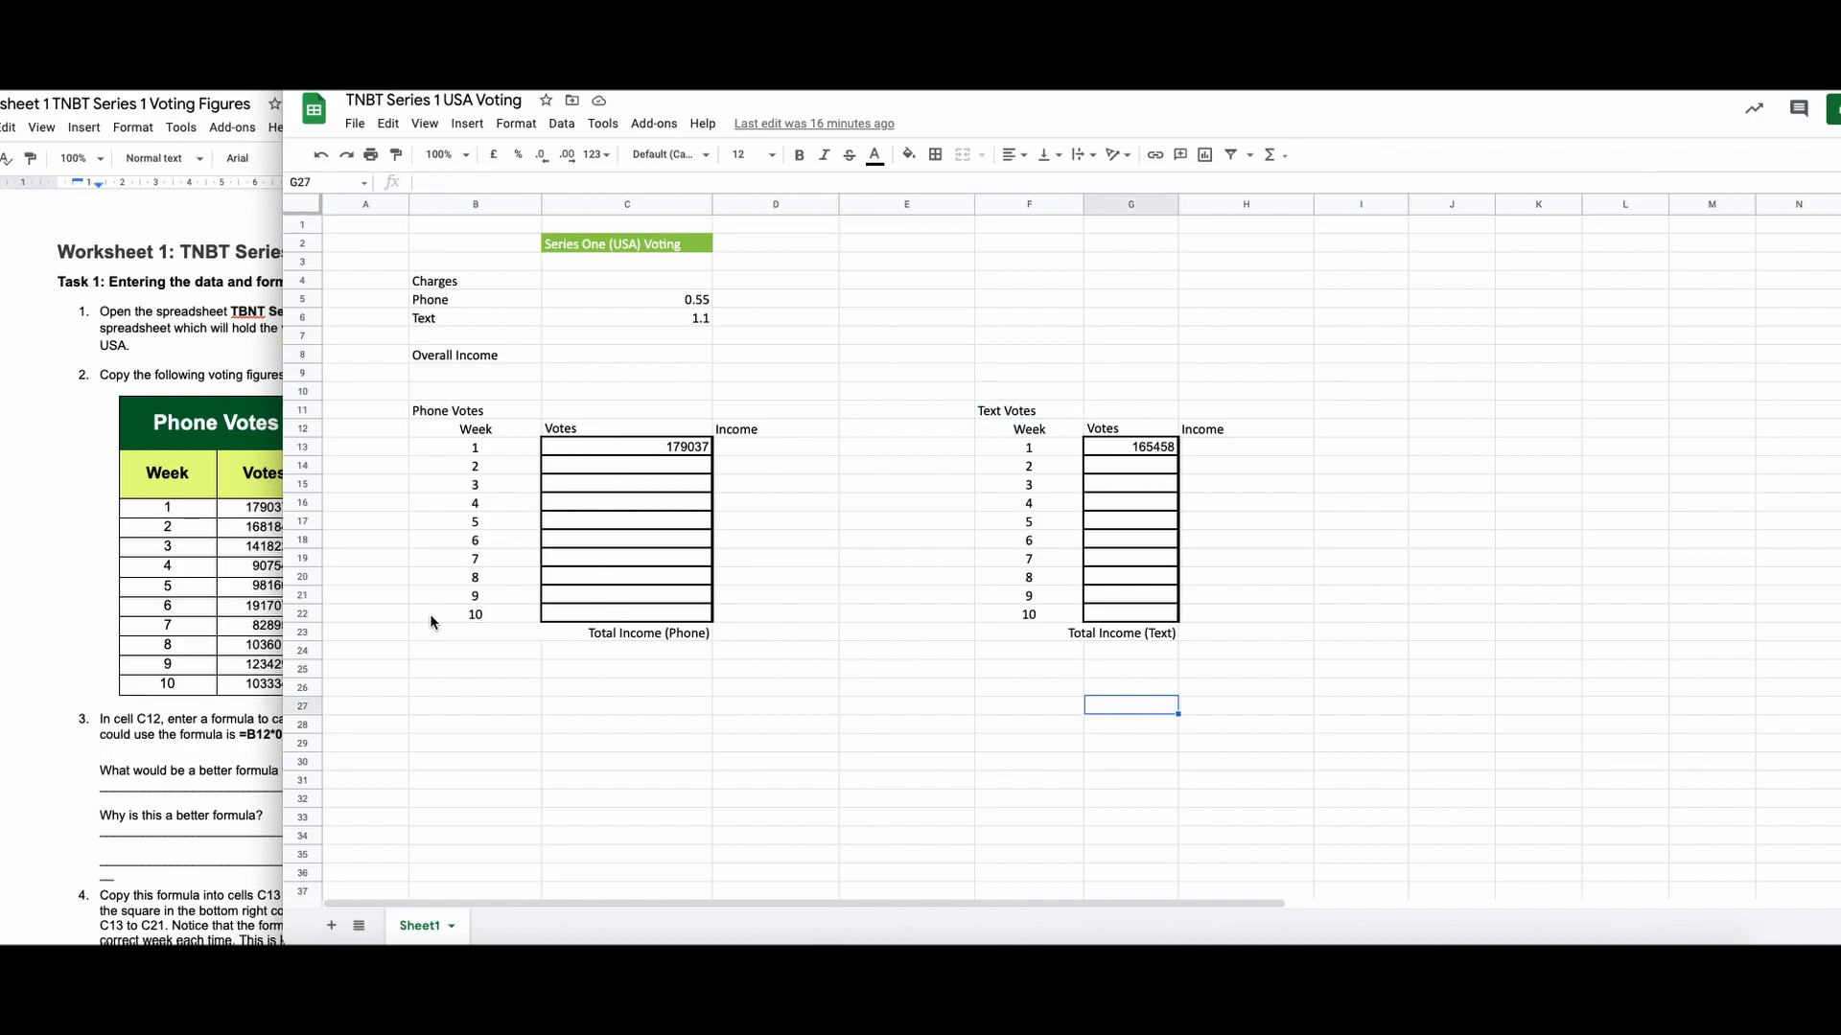
click(84, 564)
click(1002, 708)
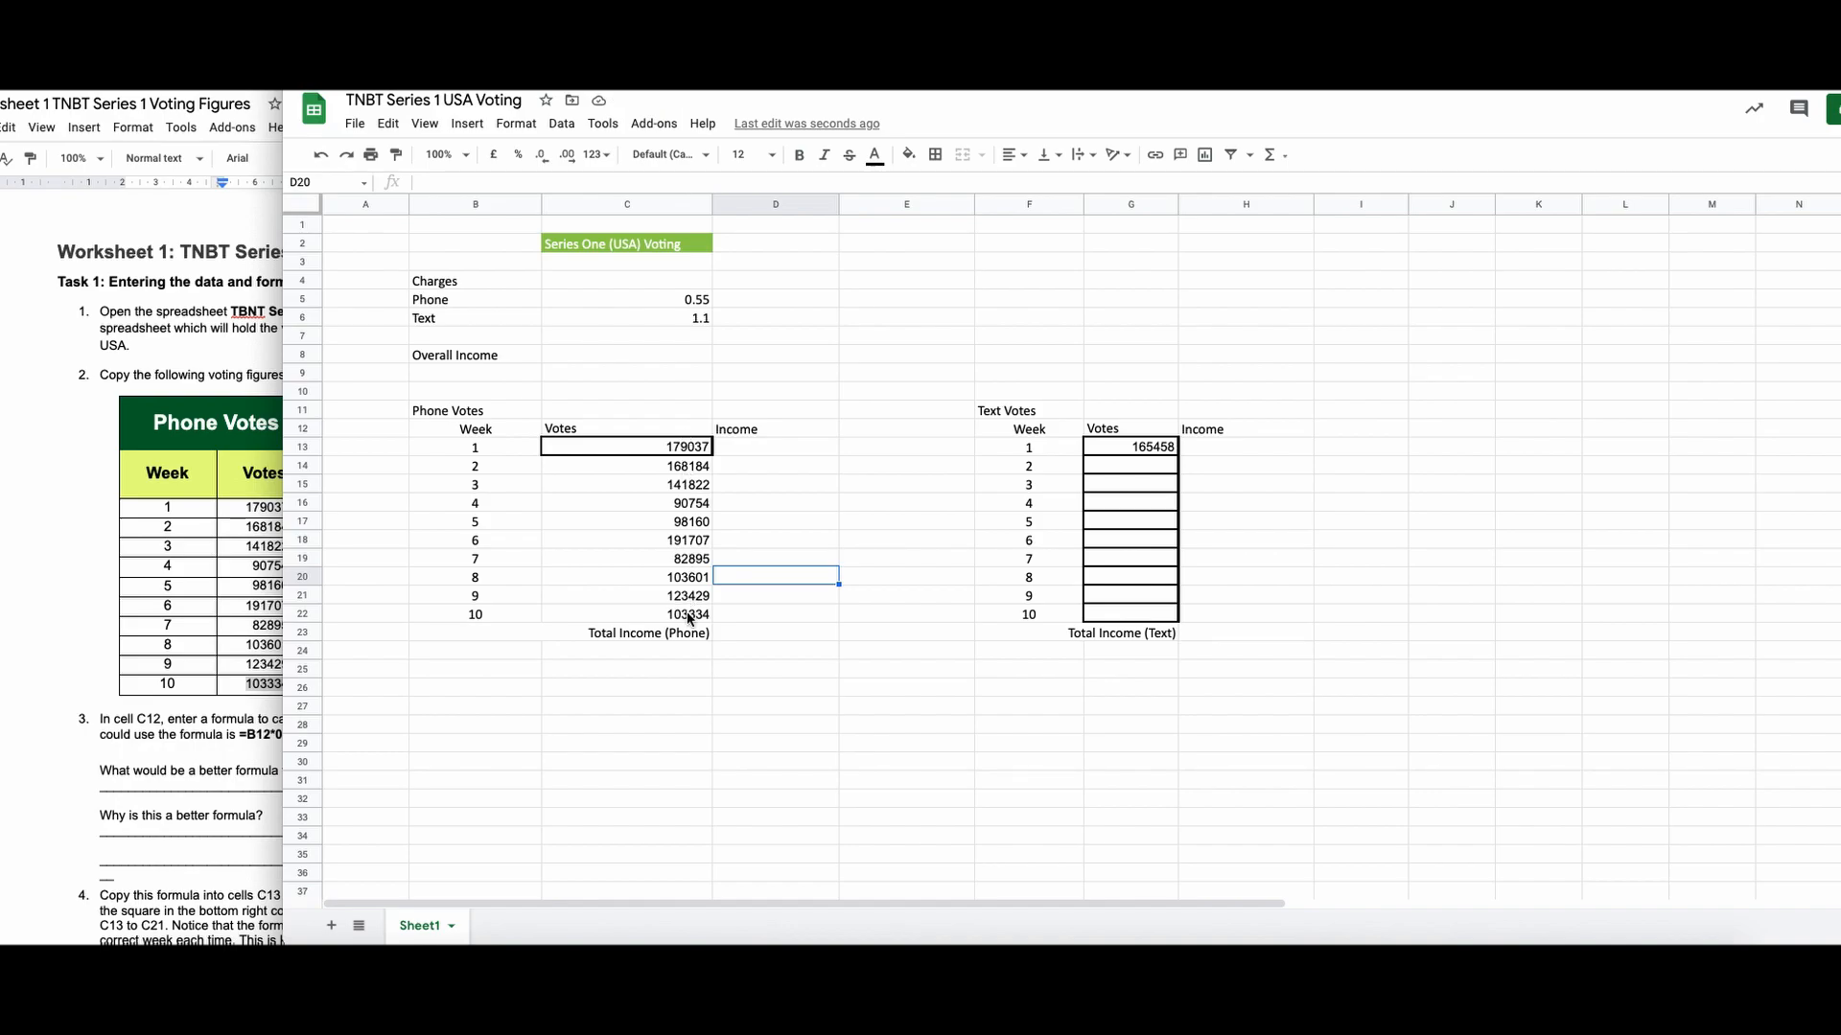
Step: Calculate the week 1 phone income in D13 with the formula =C13*0.55
click(777, 449)
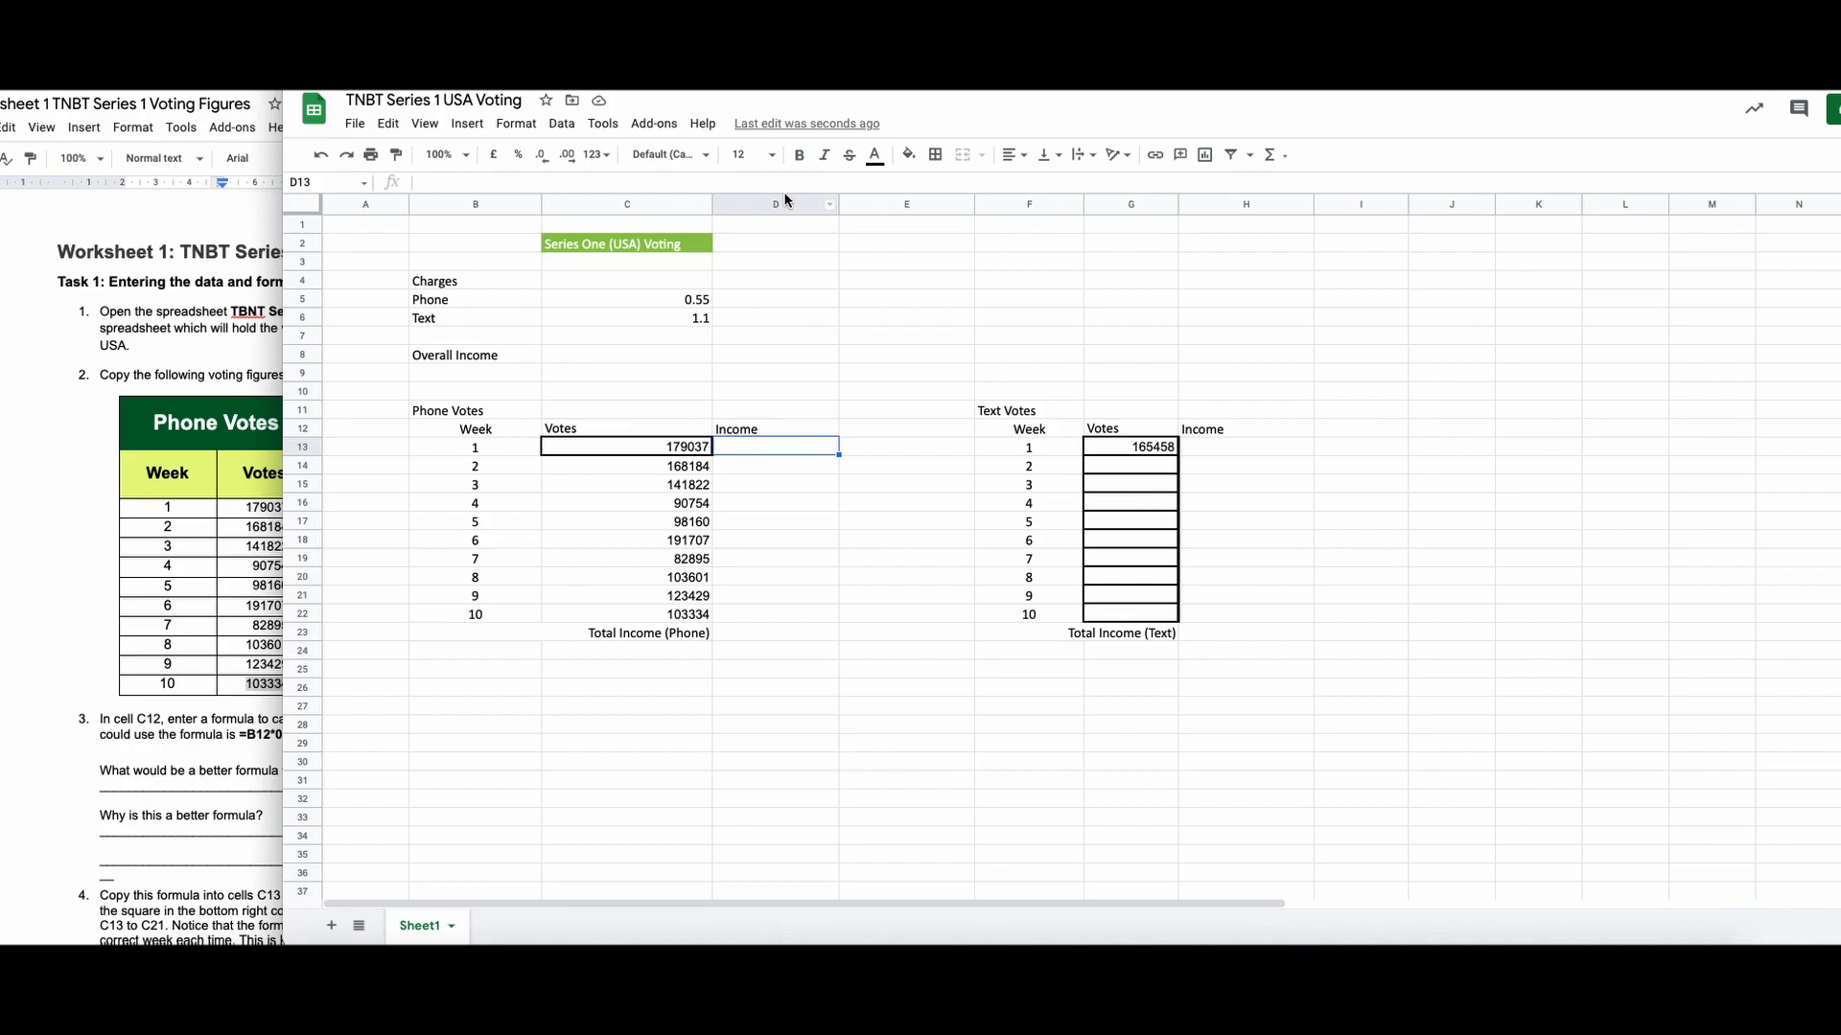
click(781, 523)
click(773, 445)
text(=)
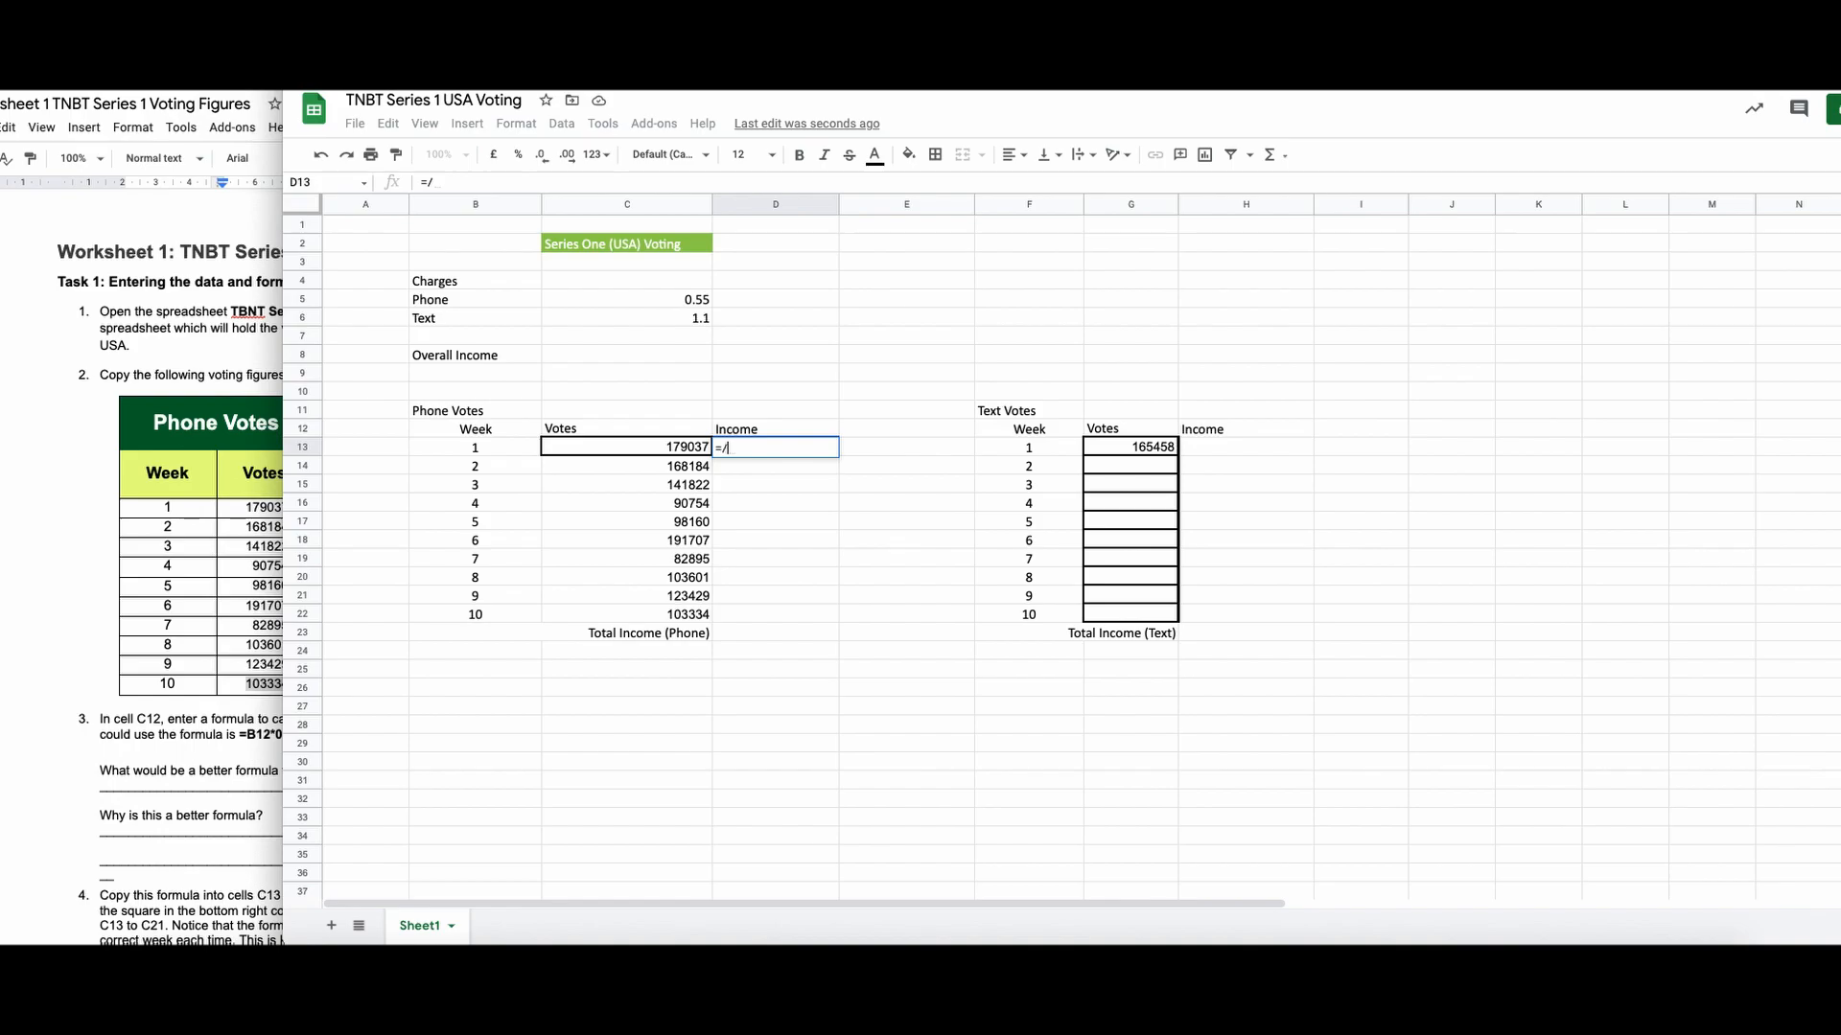
text(C)
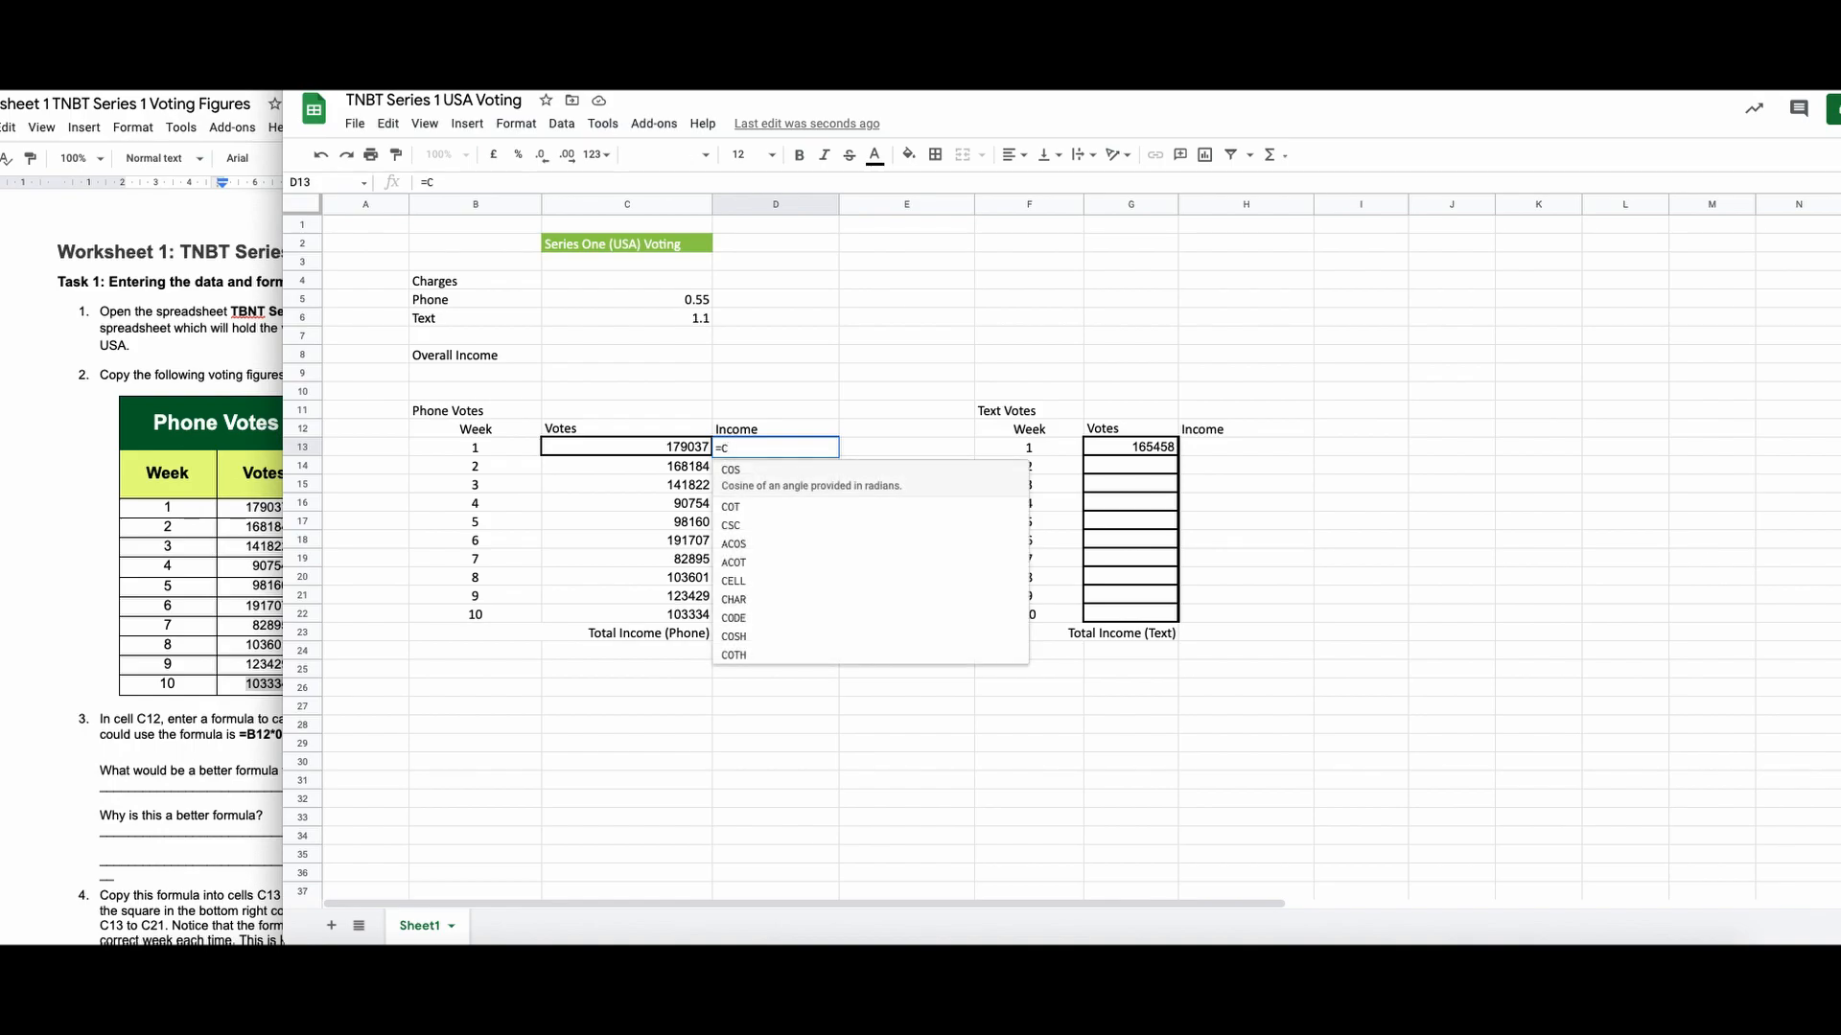
text(13)
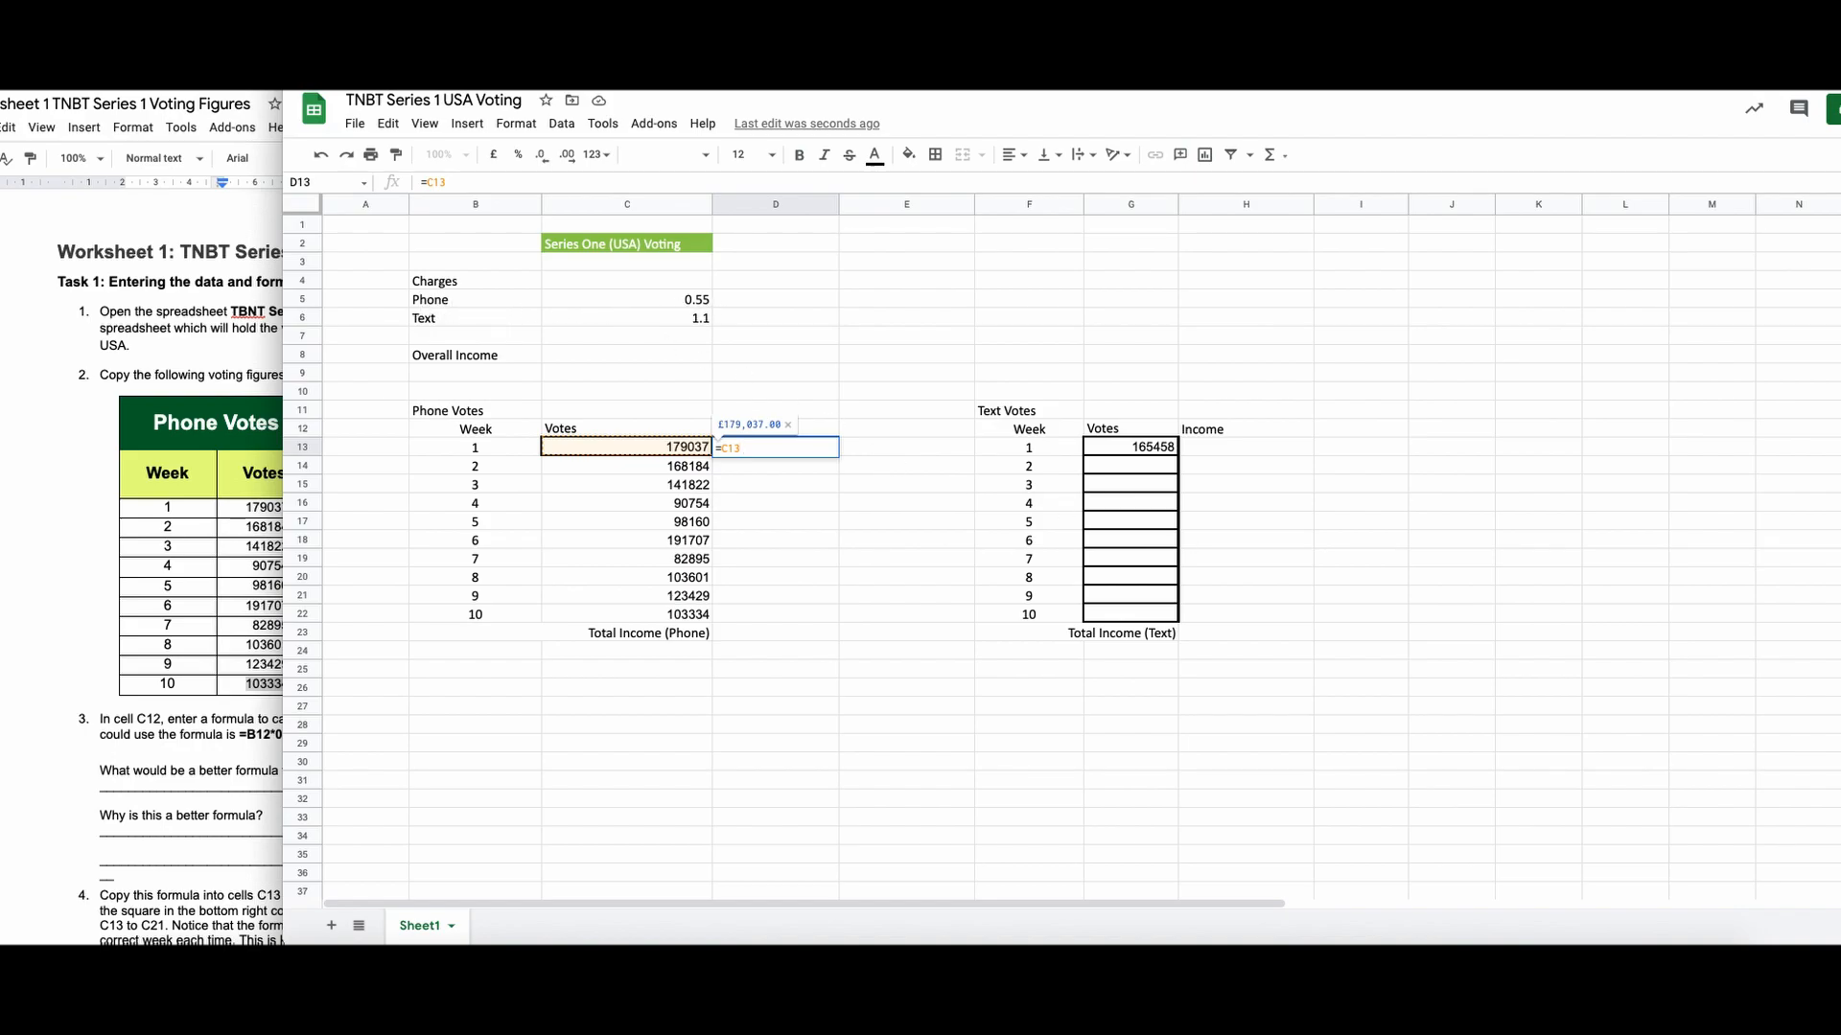
text(*)
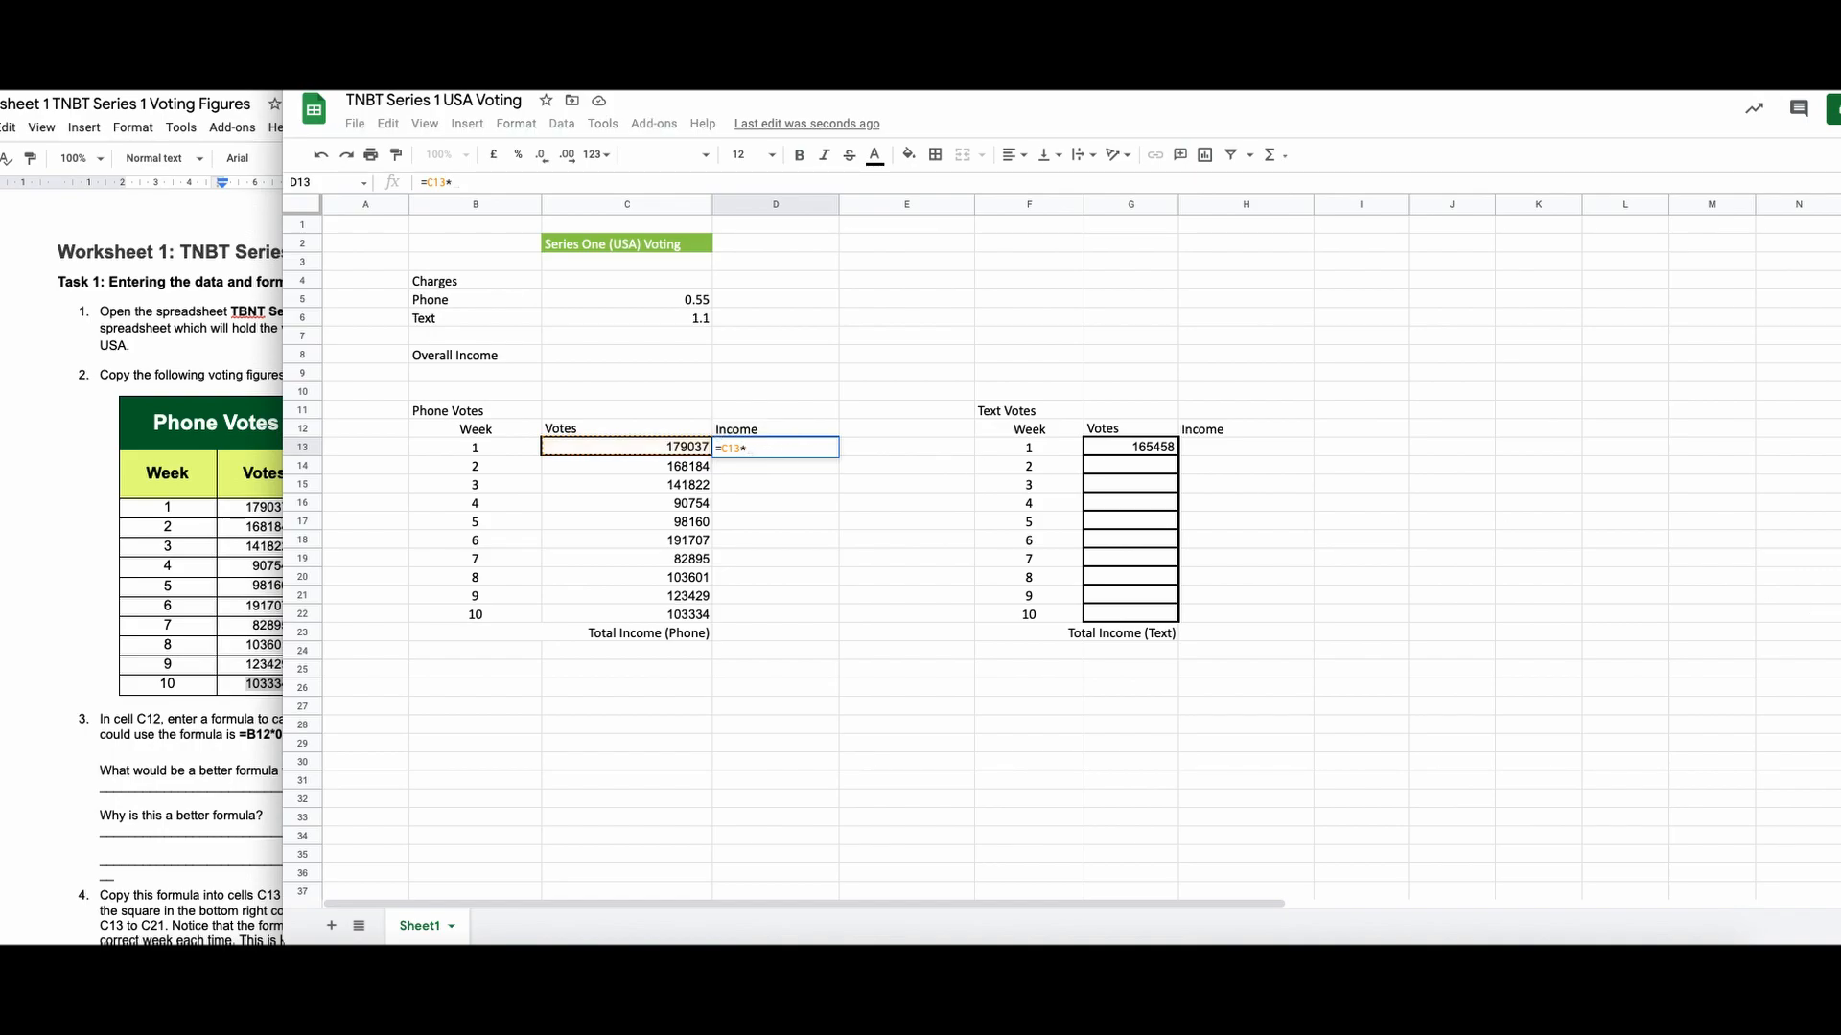
text(0.55)
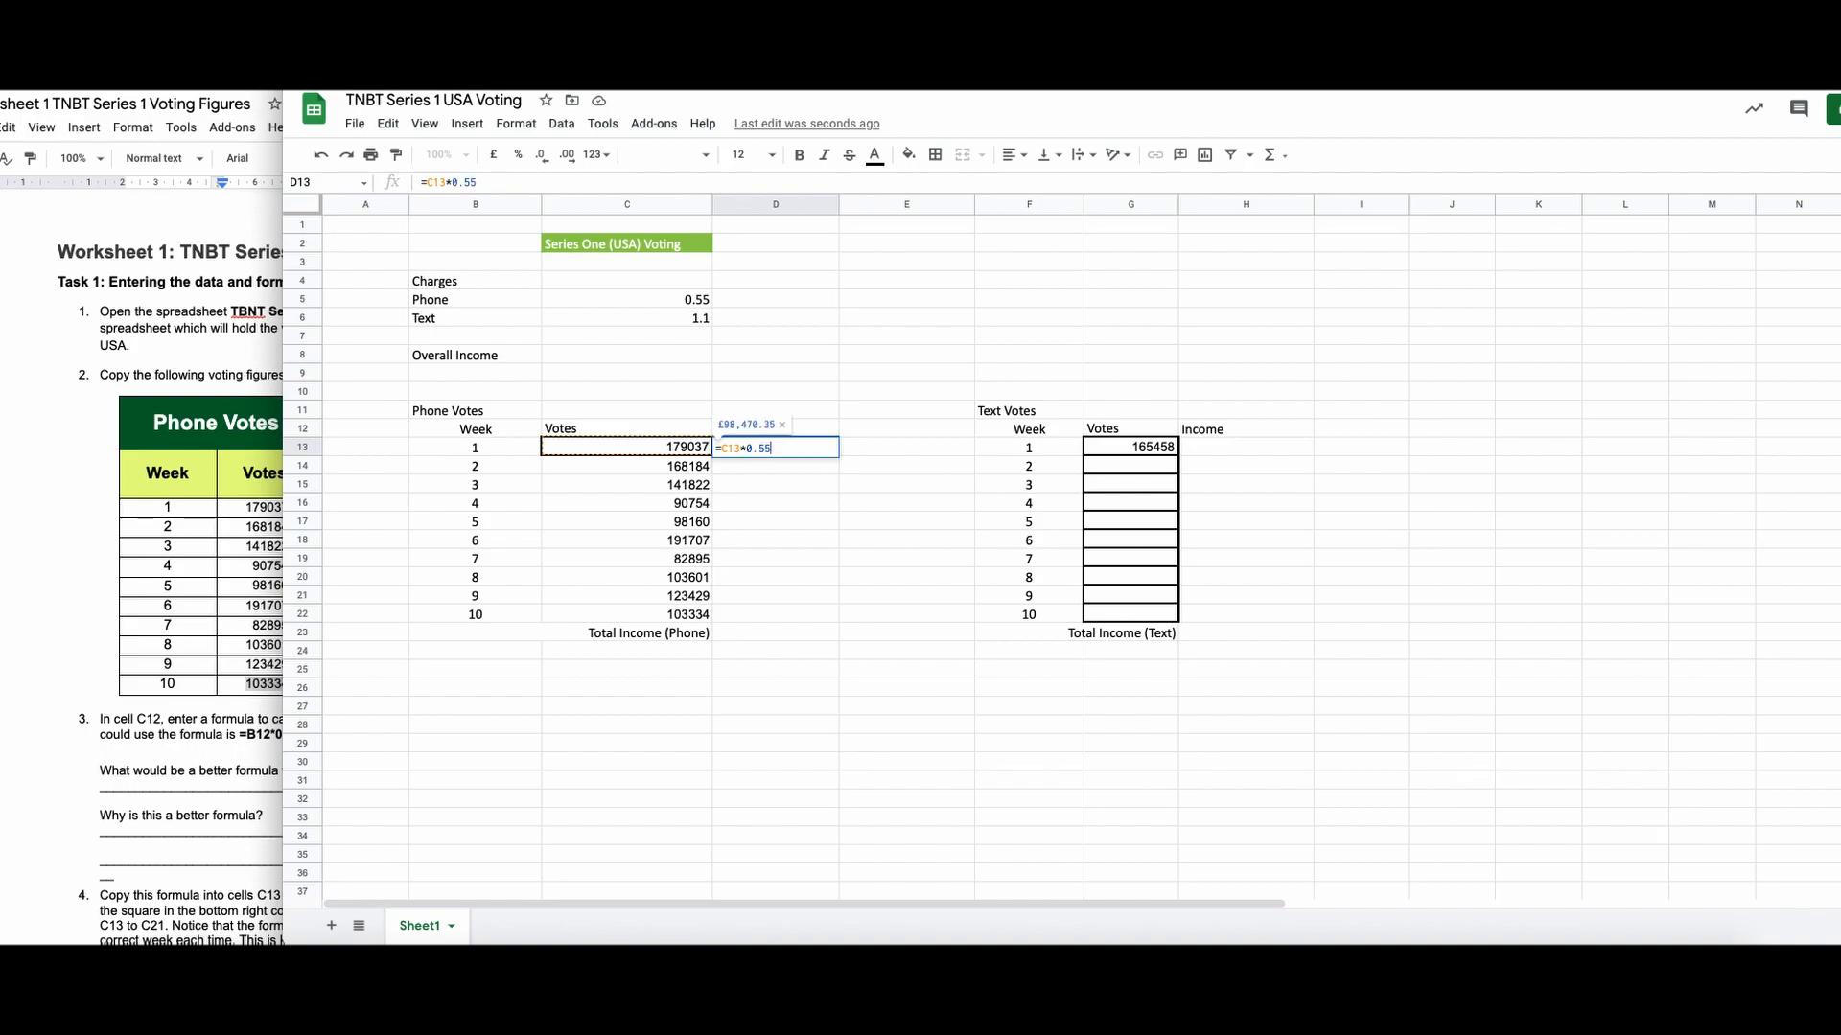
key(Return)
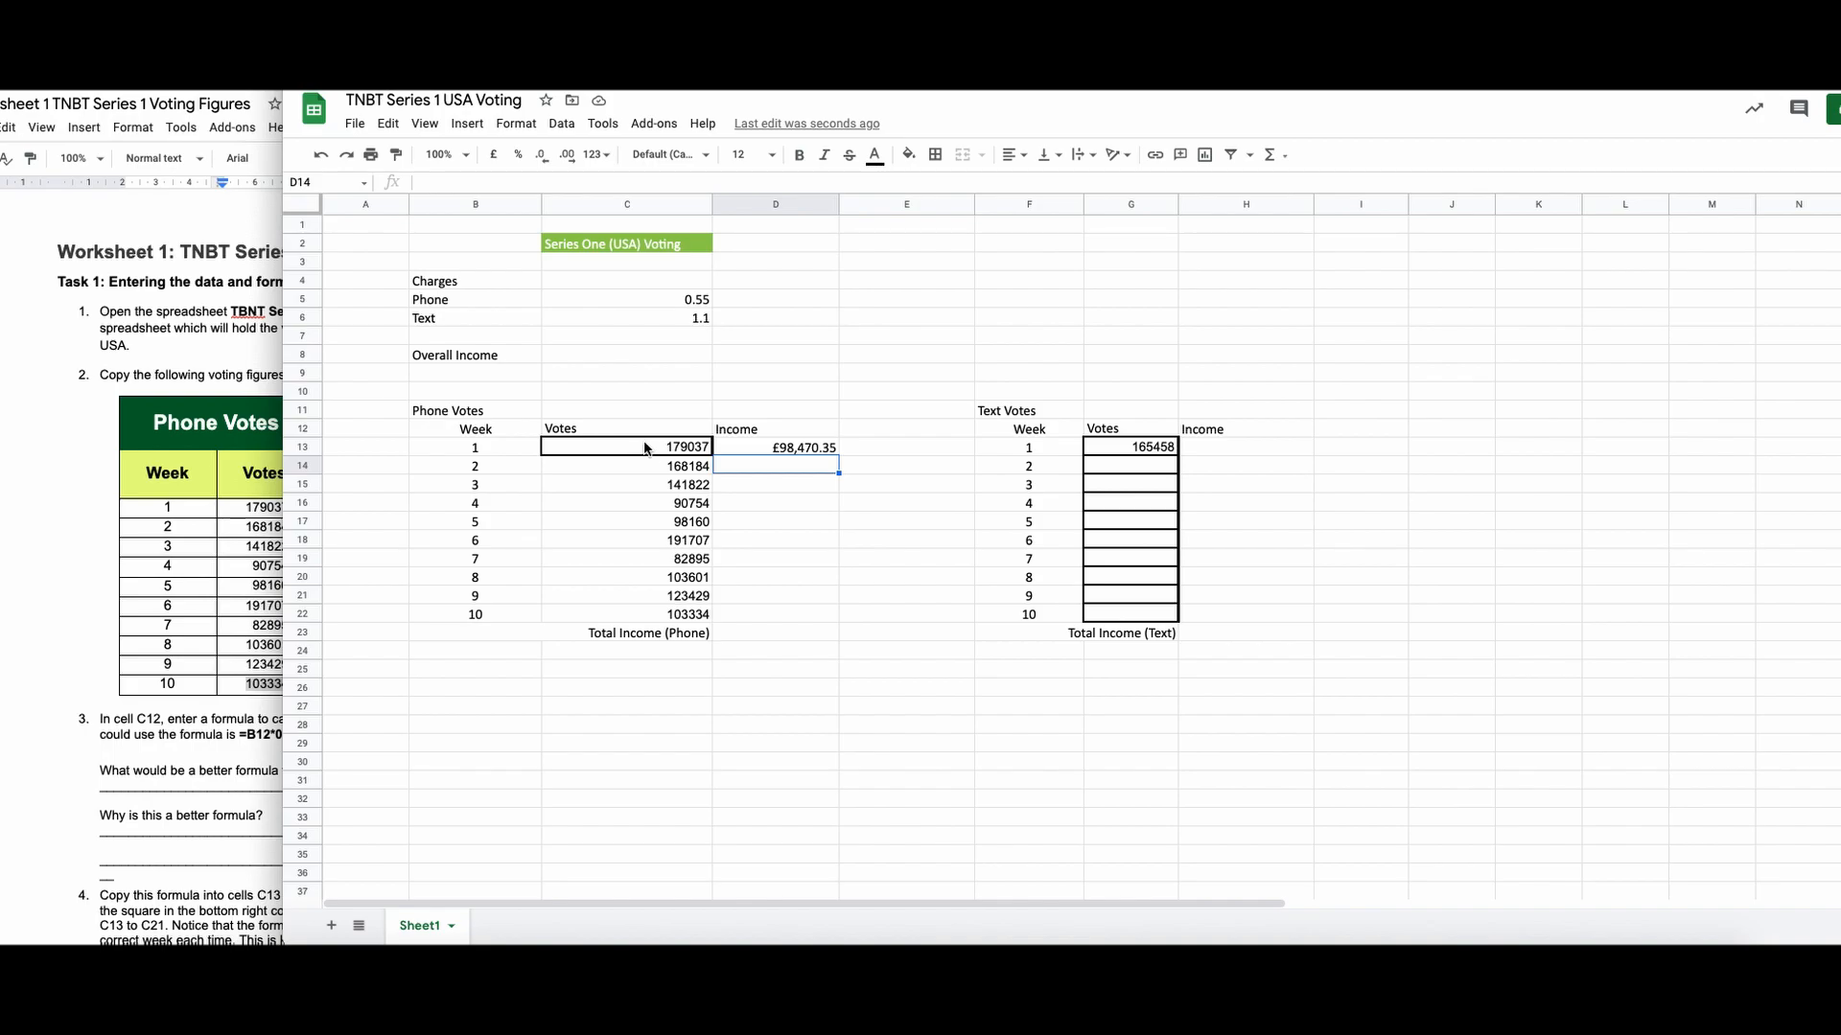
Step: Fill the week 1 phone income formula from D13 down through D22
click(812, 447)
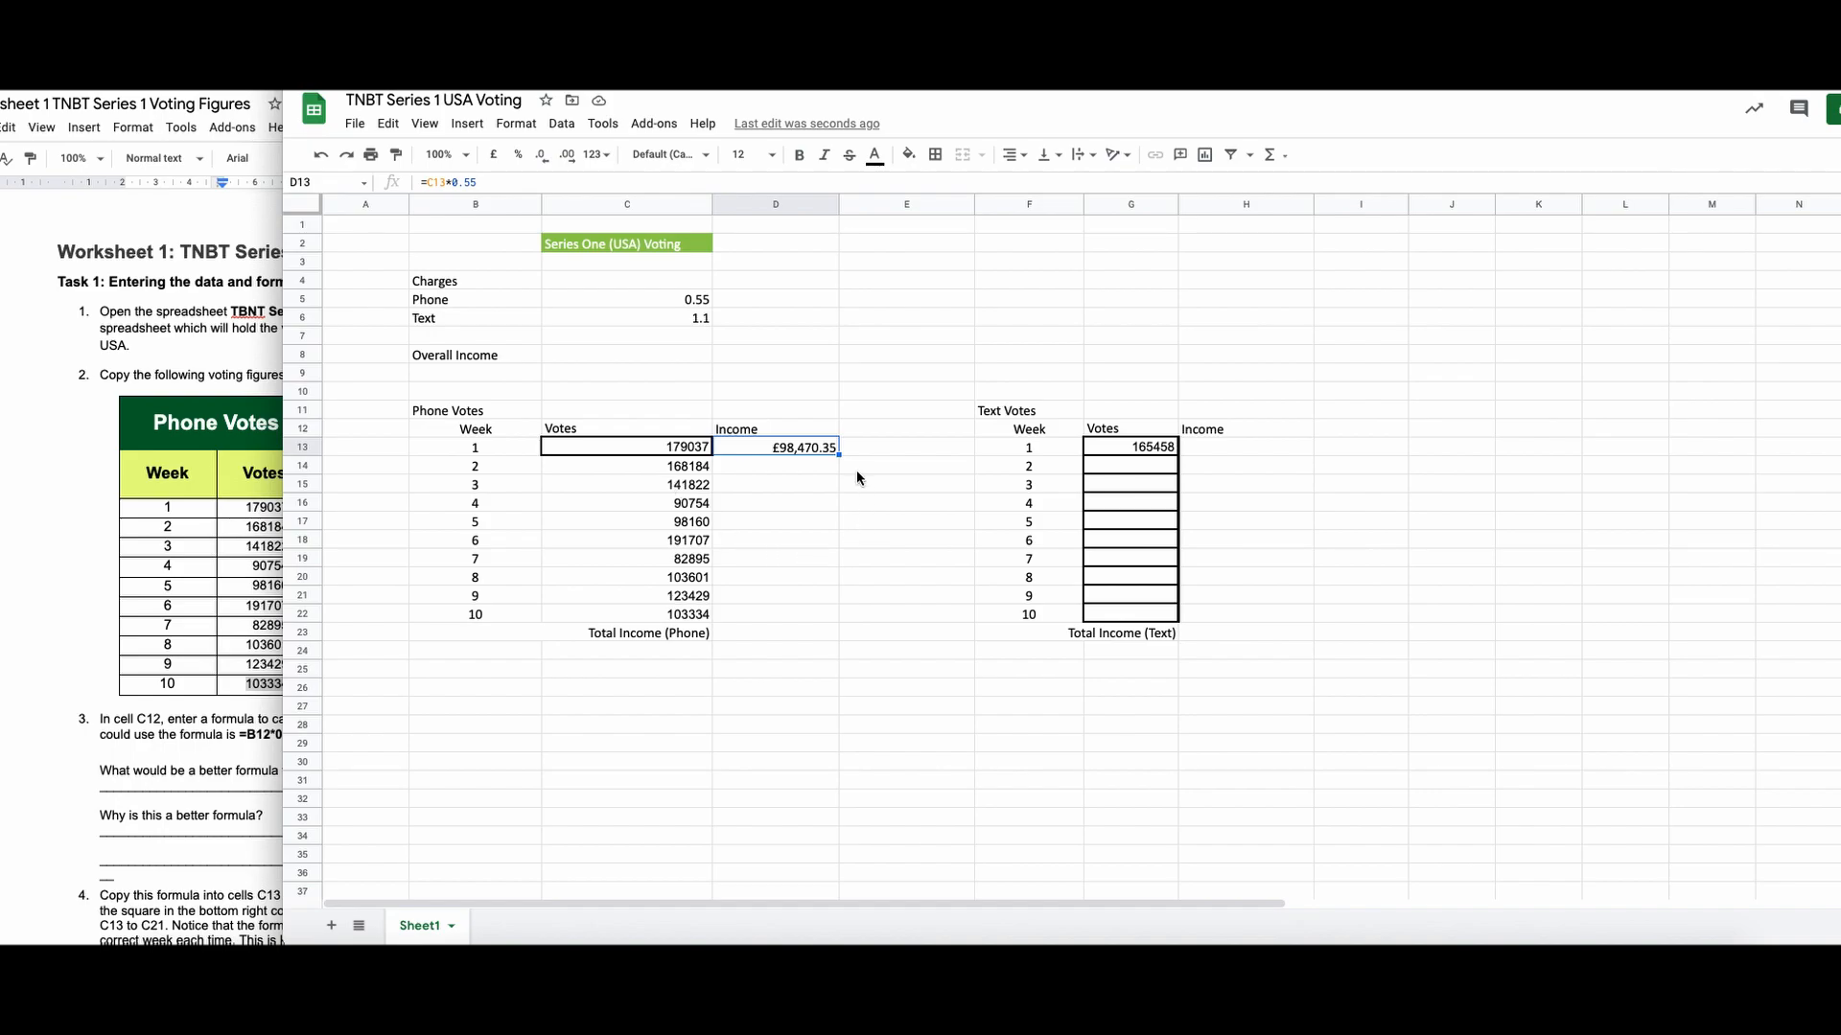
click(829, 461)
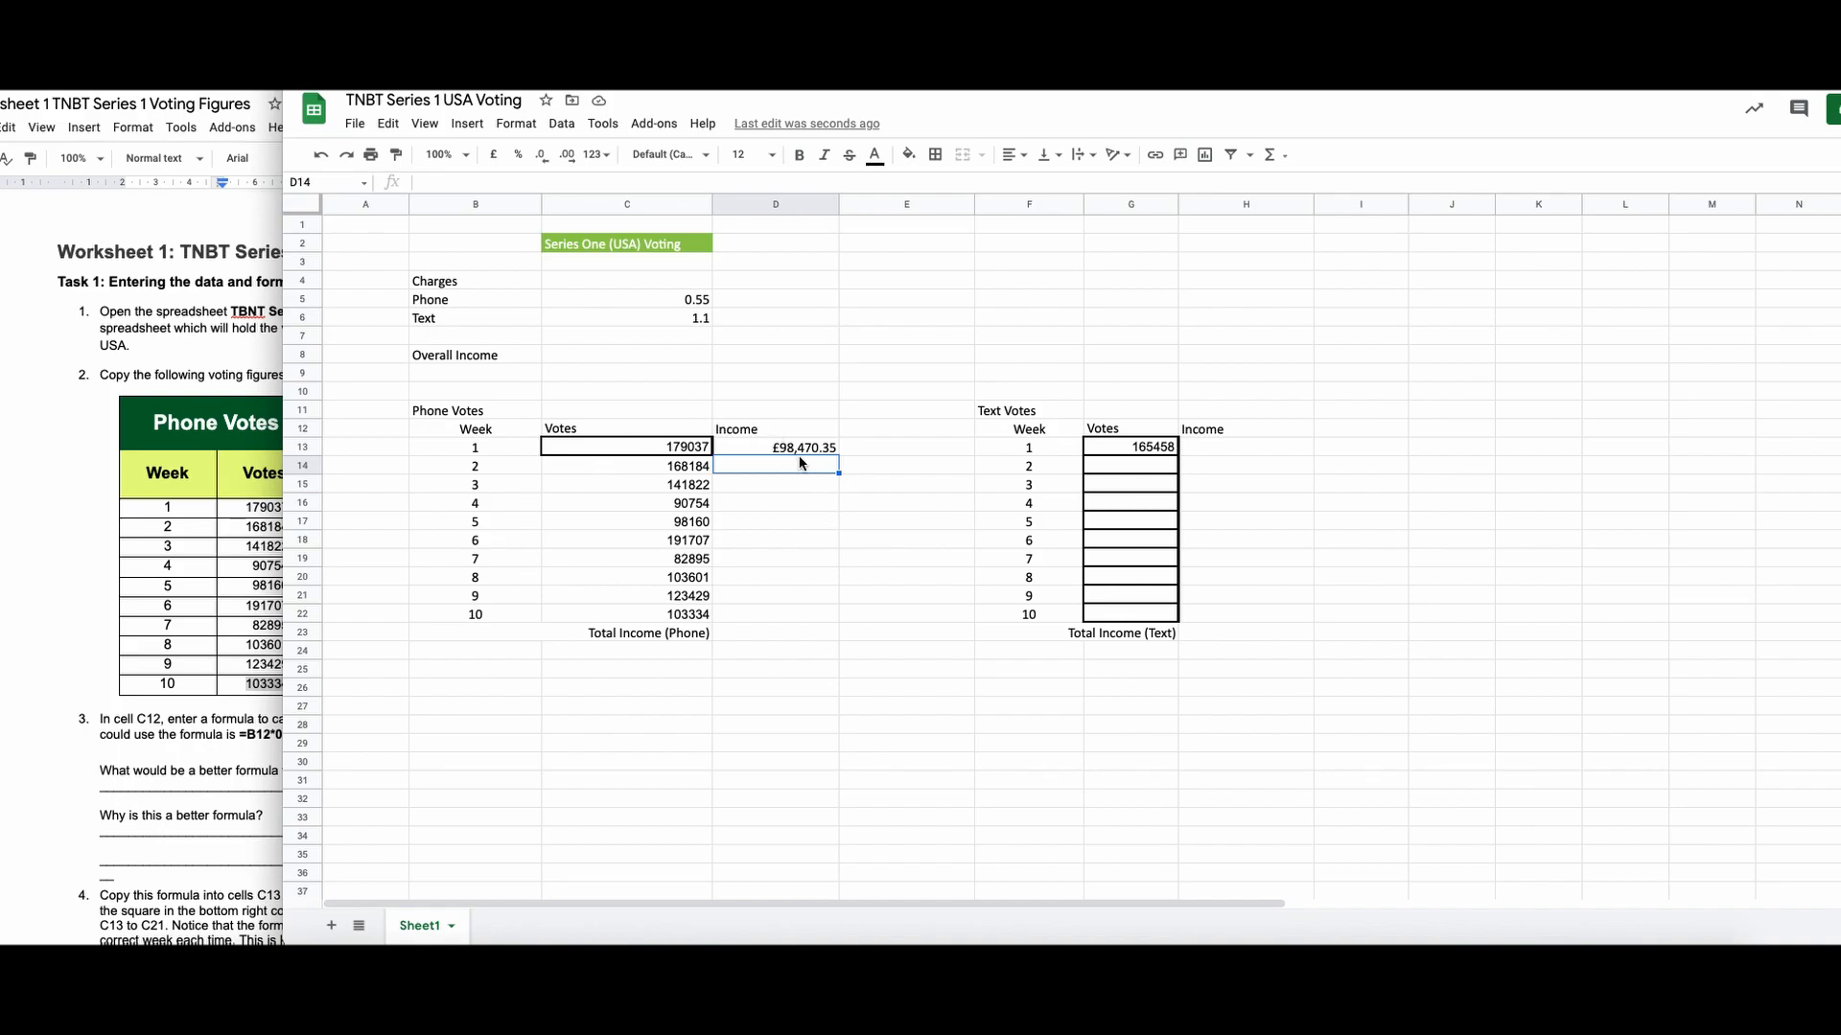
click(857, 489)
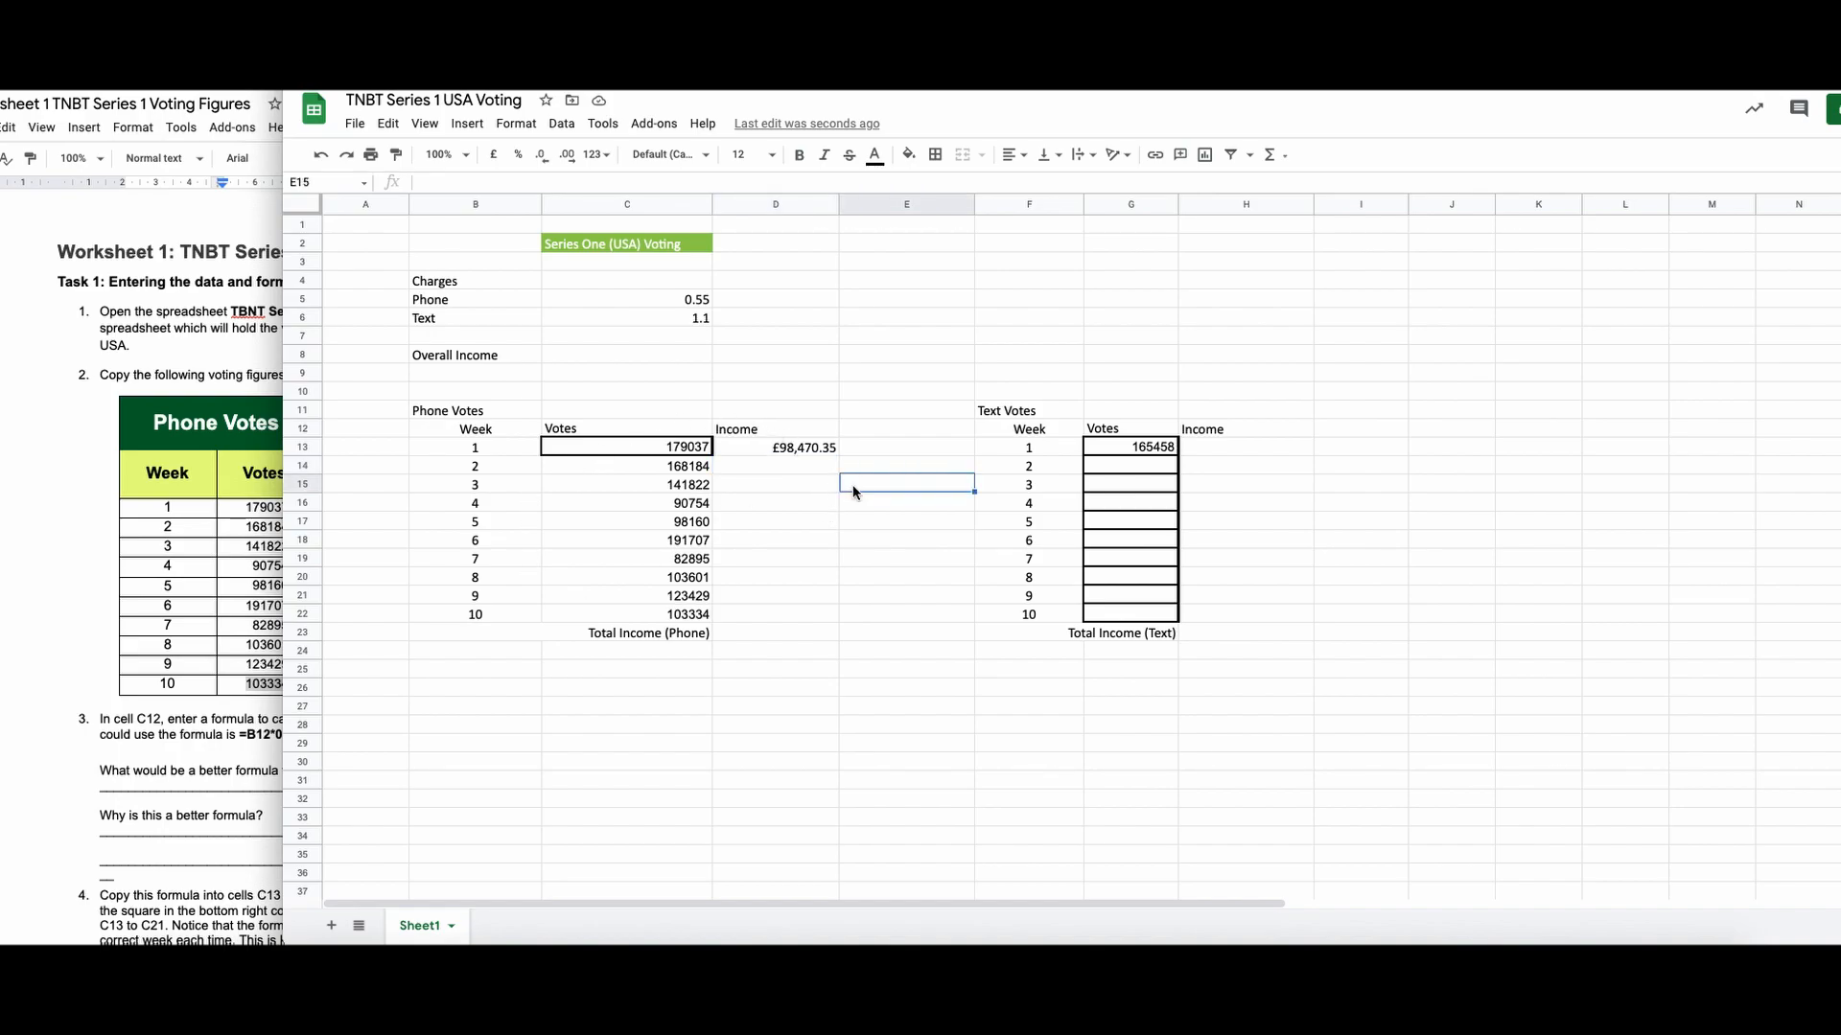
click(817, 450)
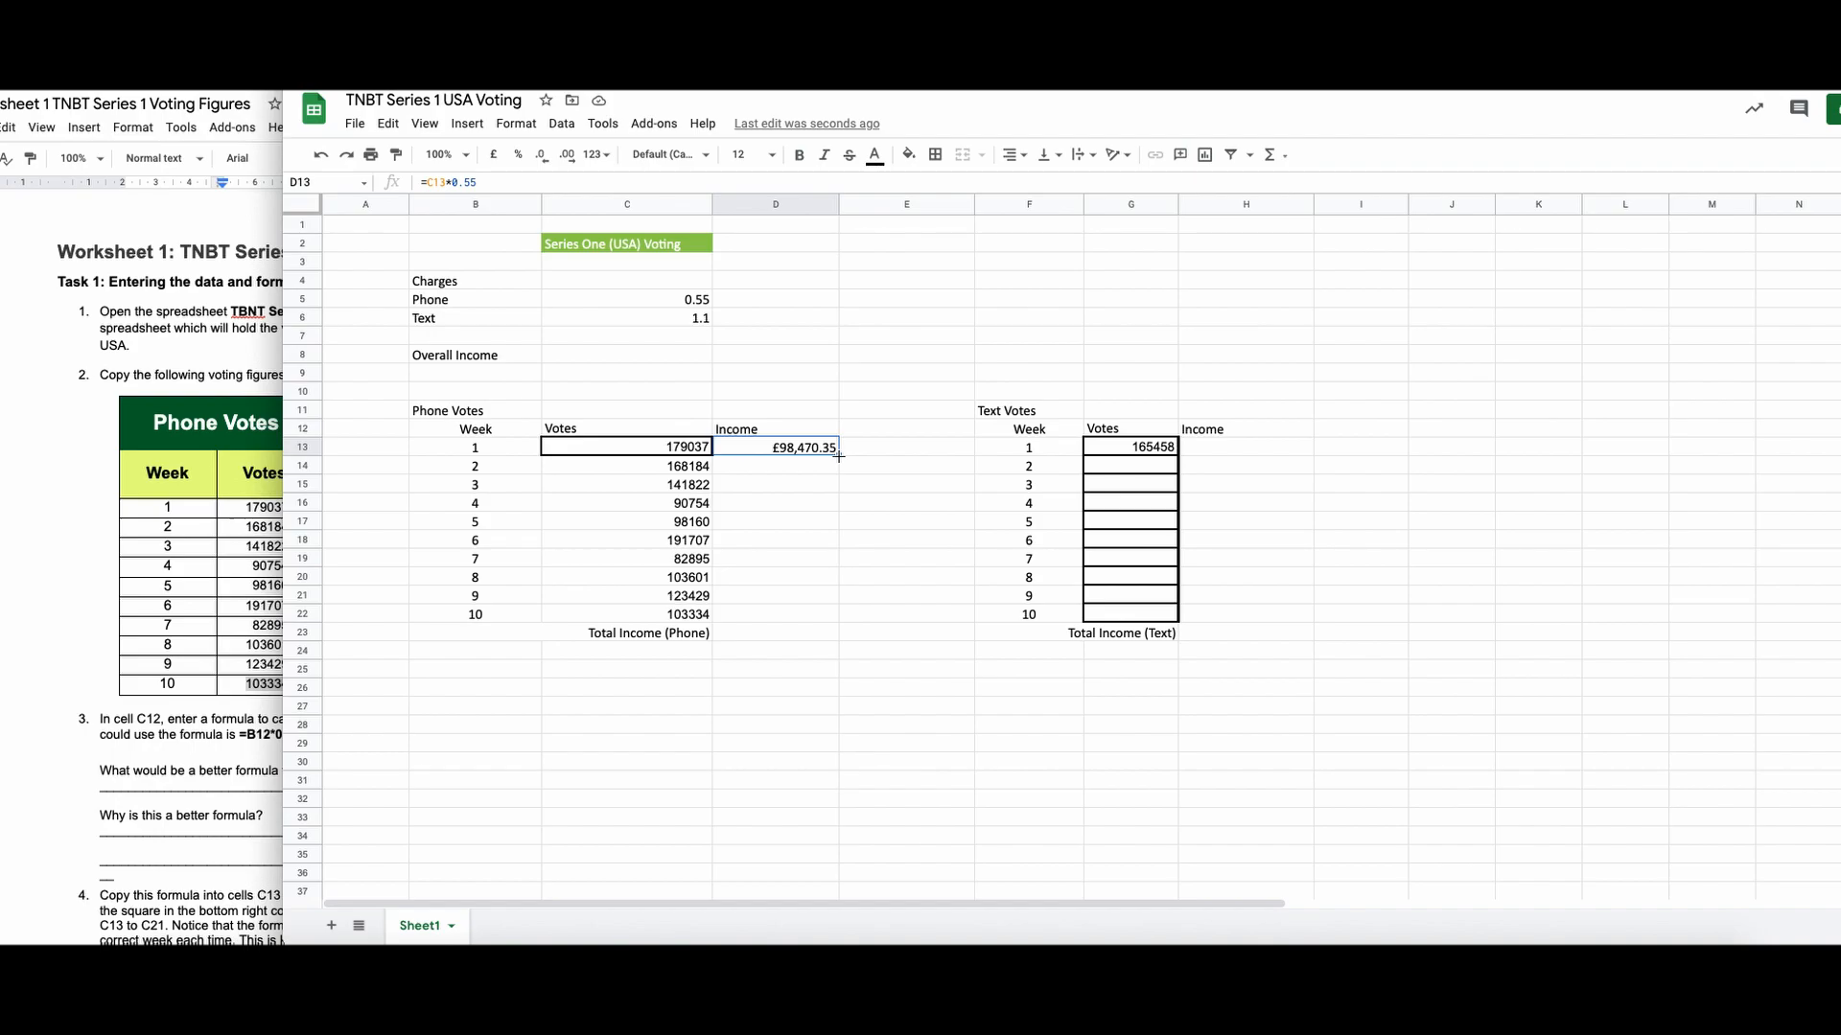
drag(840, 453, 799, 613)
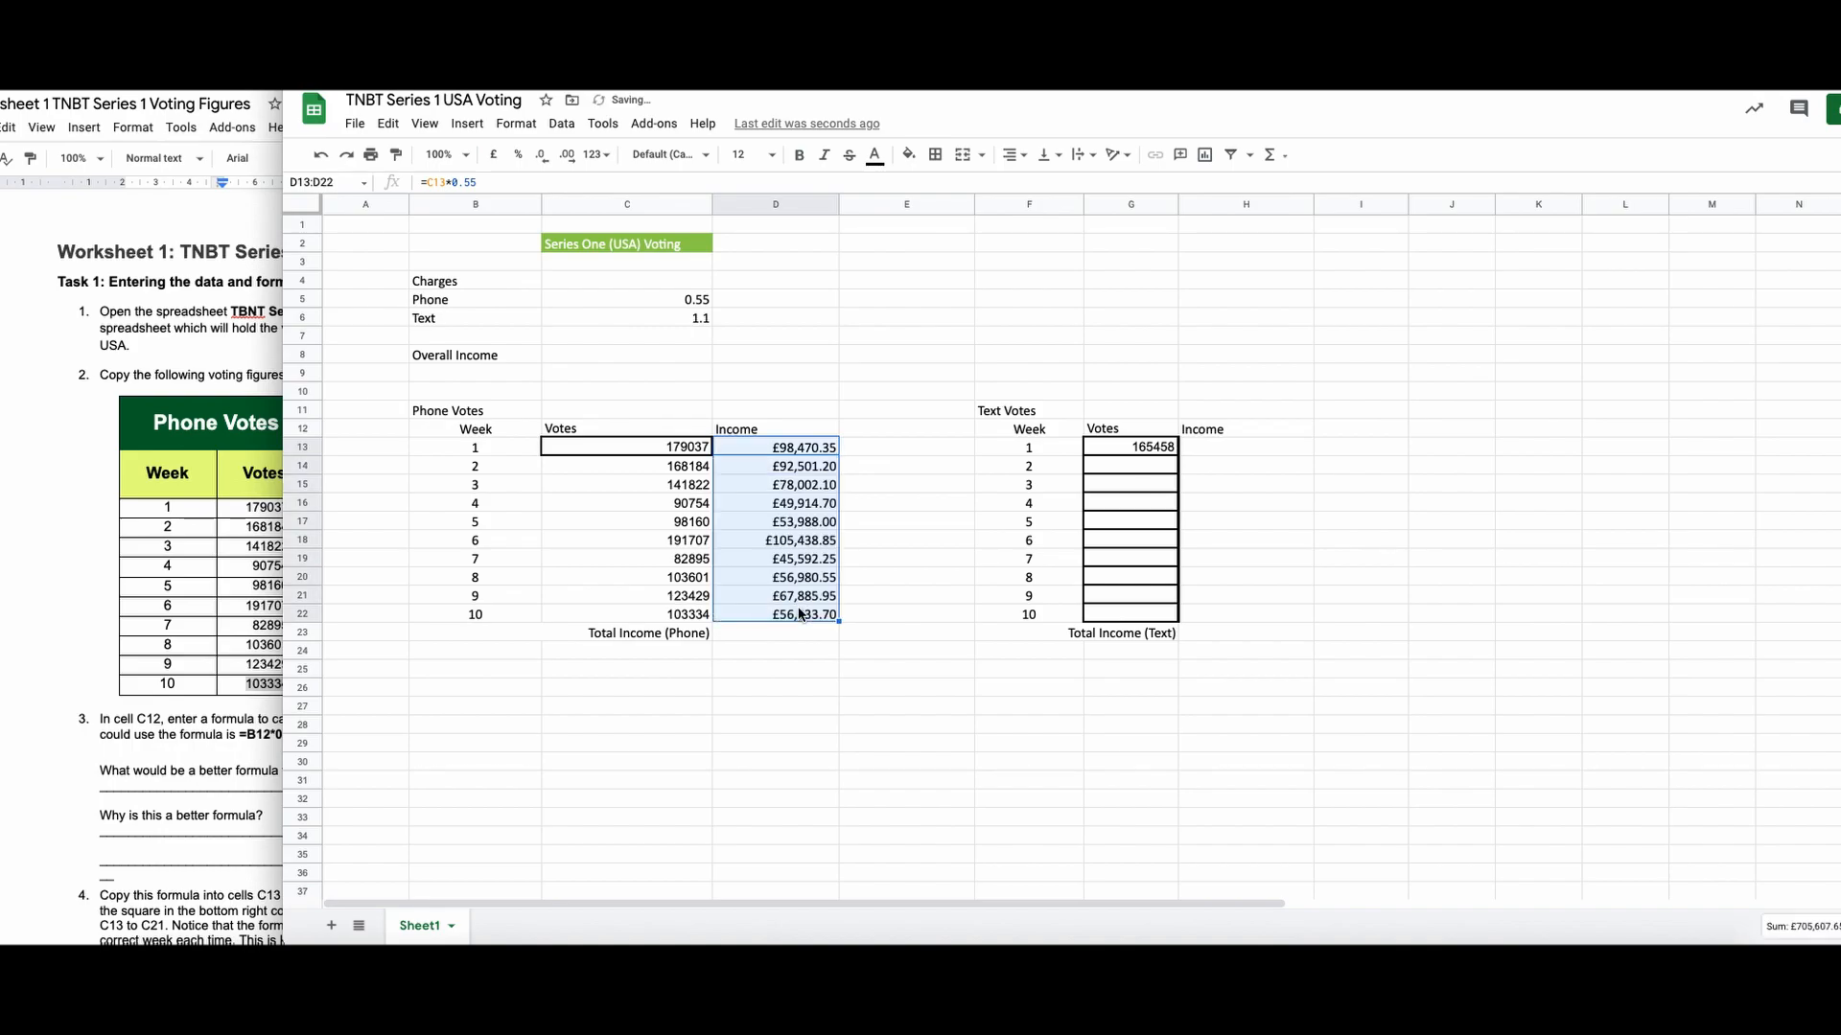
Step: Check the copied income formulas in D14 to D19 for their relative cell references
click(882, 600)
click(802, 468)
click(788, 489)
click(786, 508)
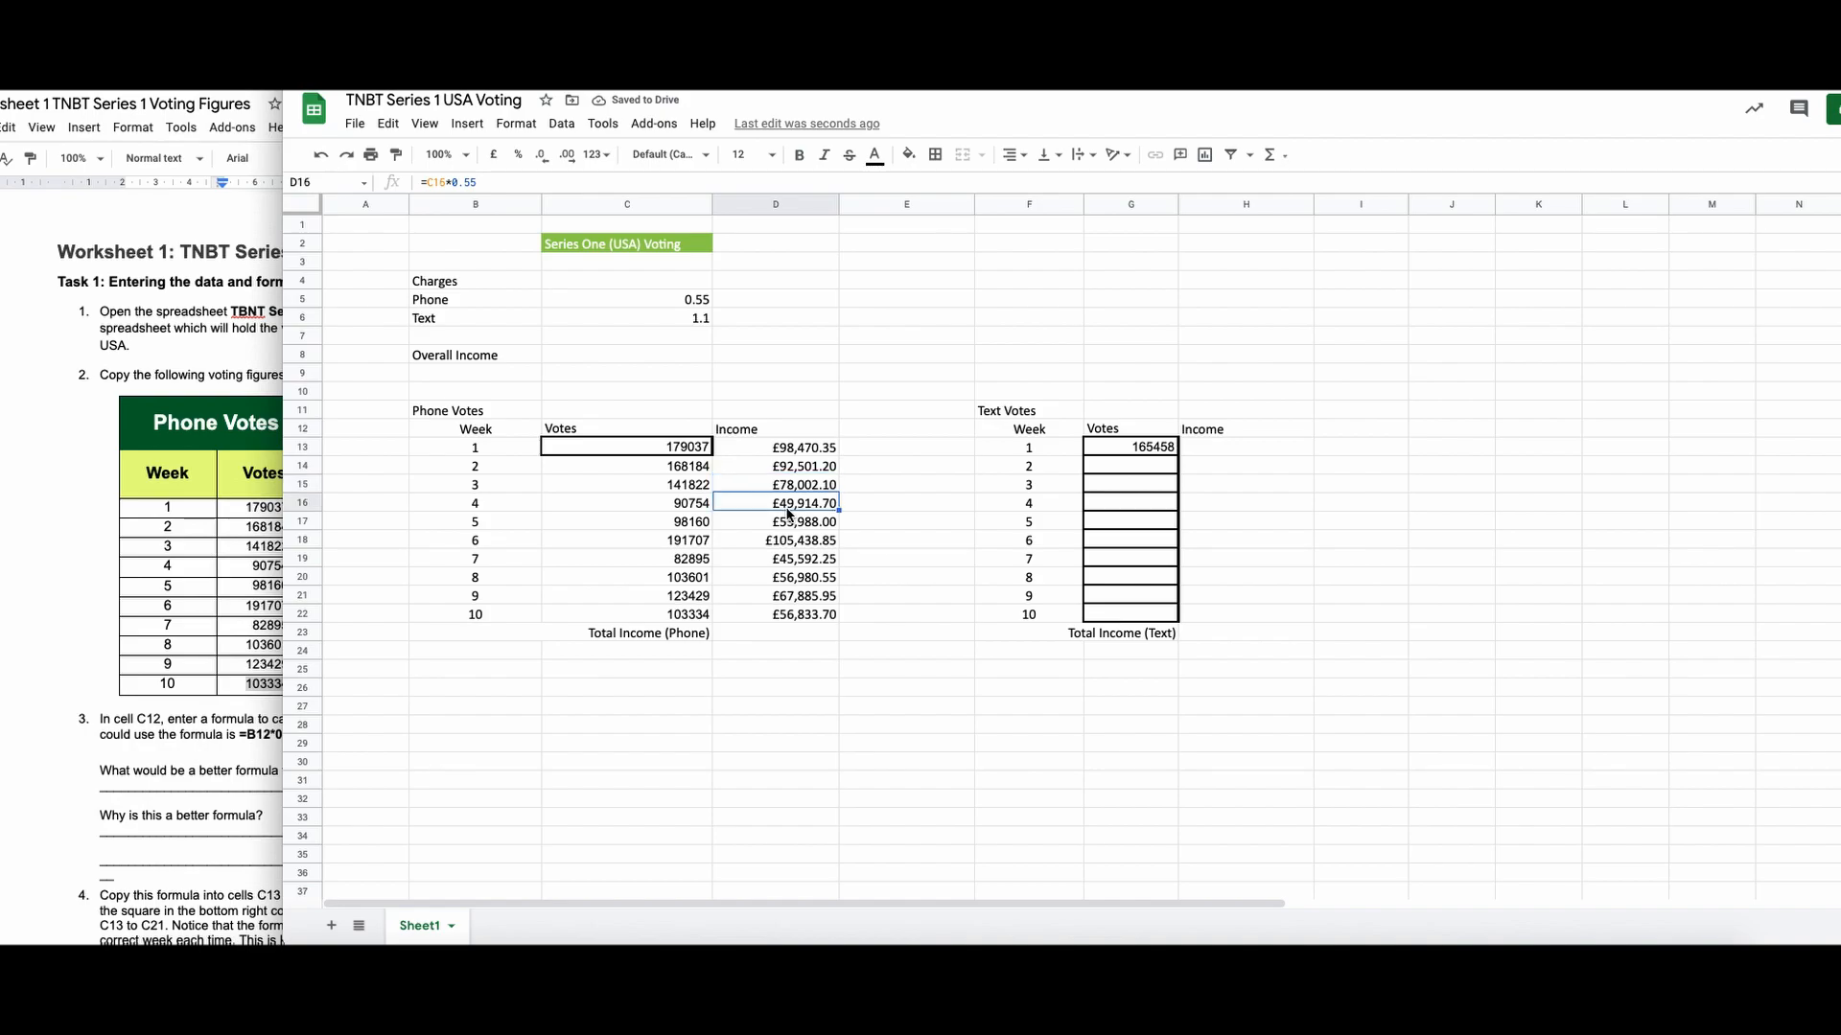
click(786, 523)
click(784, 541)
click(782, 561)
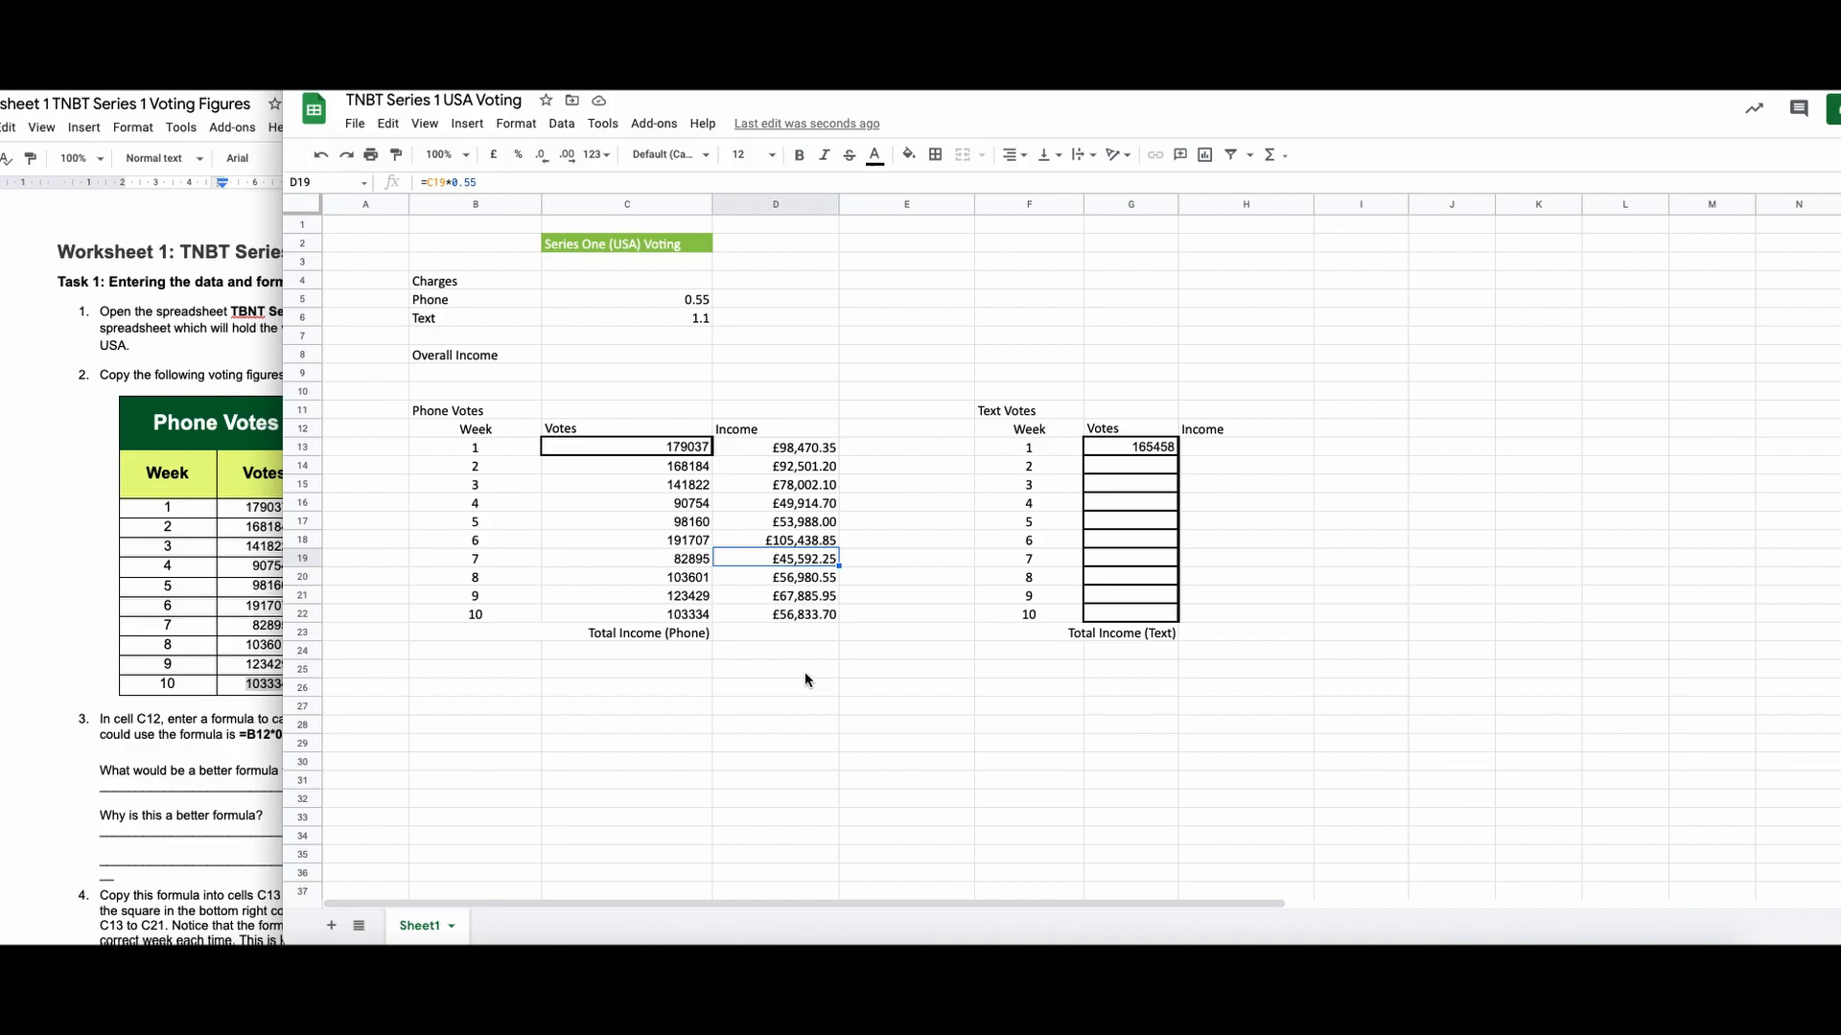
Step: Total the phone income in D23 with a SUM formula over D13:D22
click(798, 633)
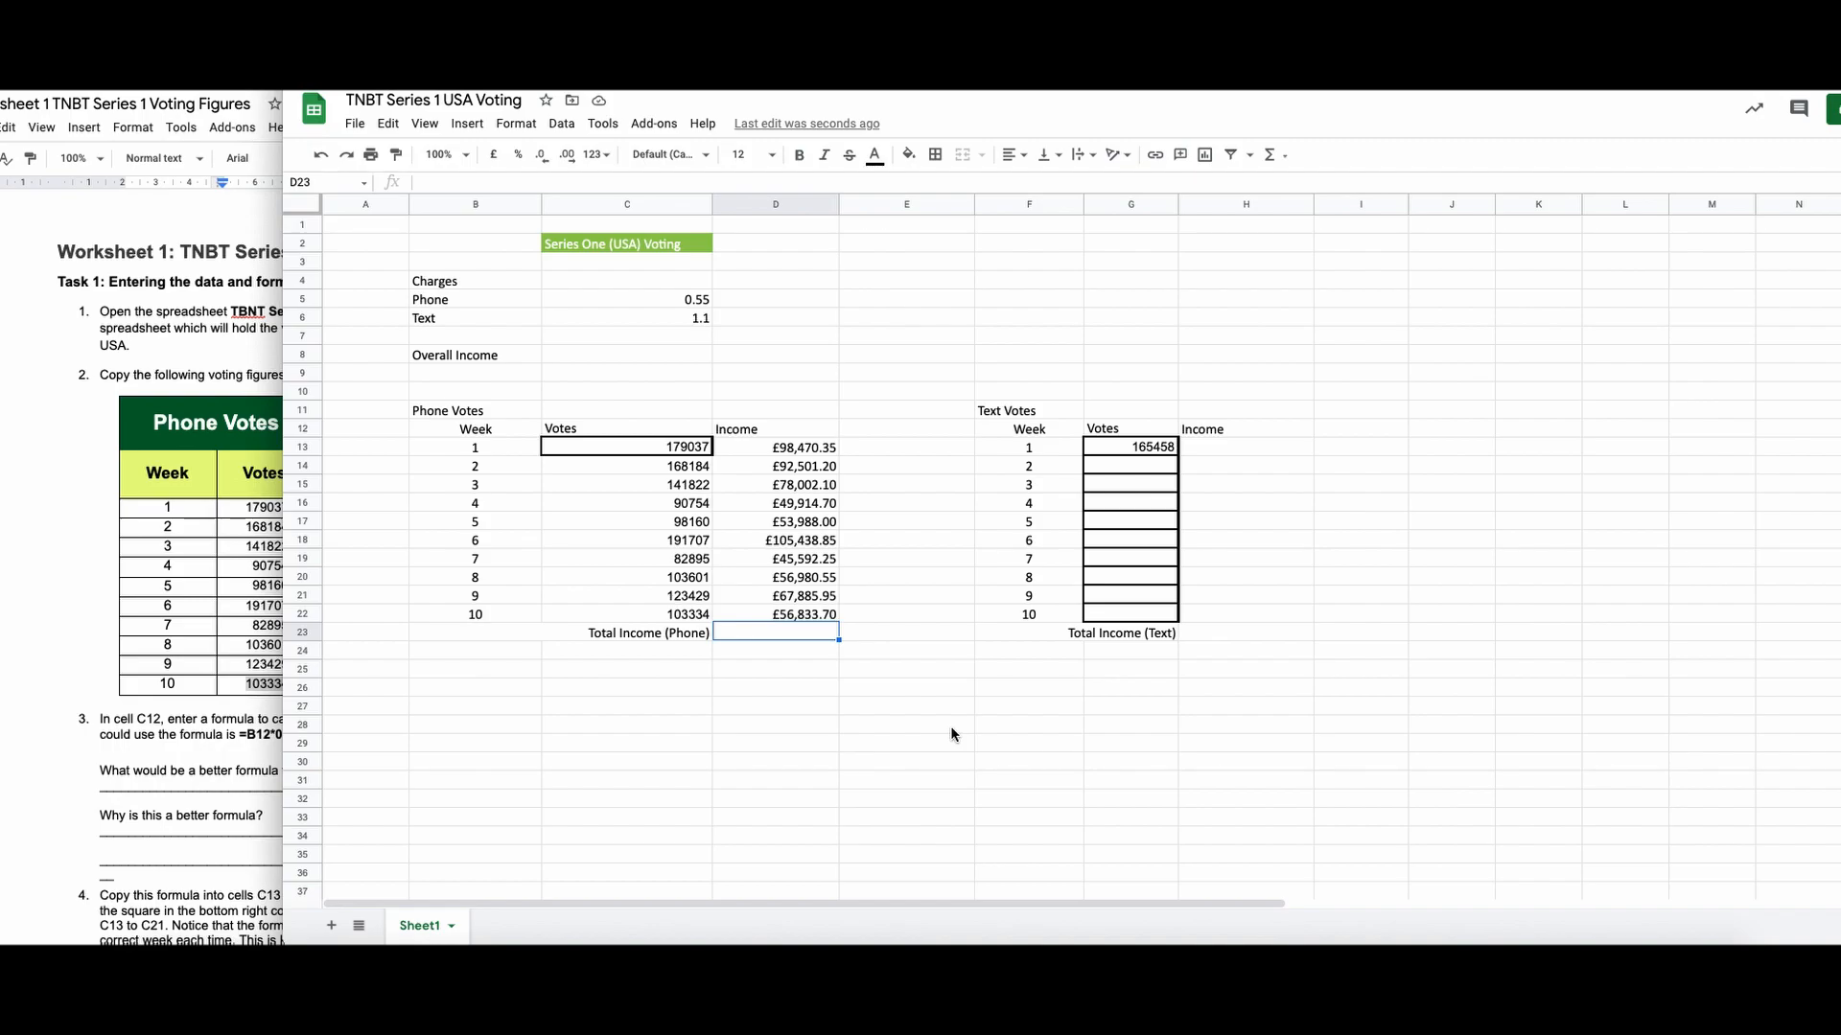
text(=)
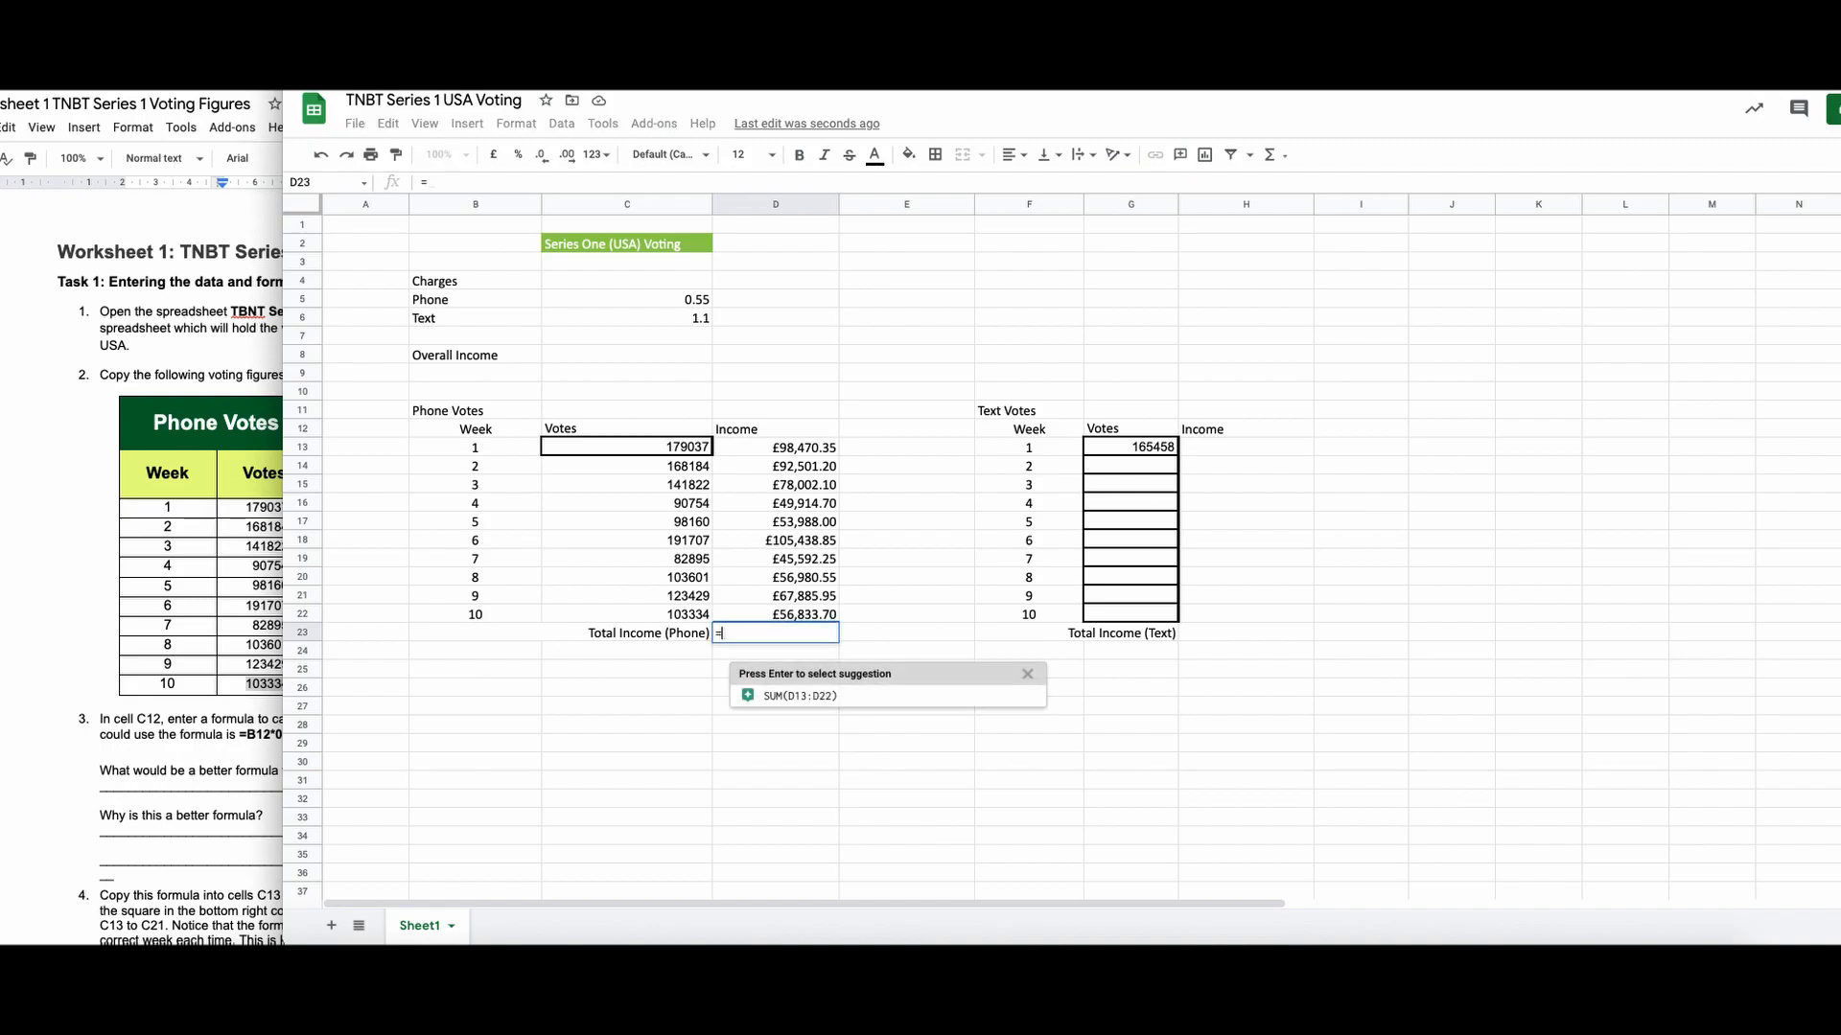
text(SUM()
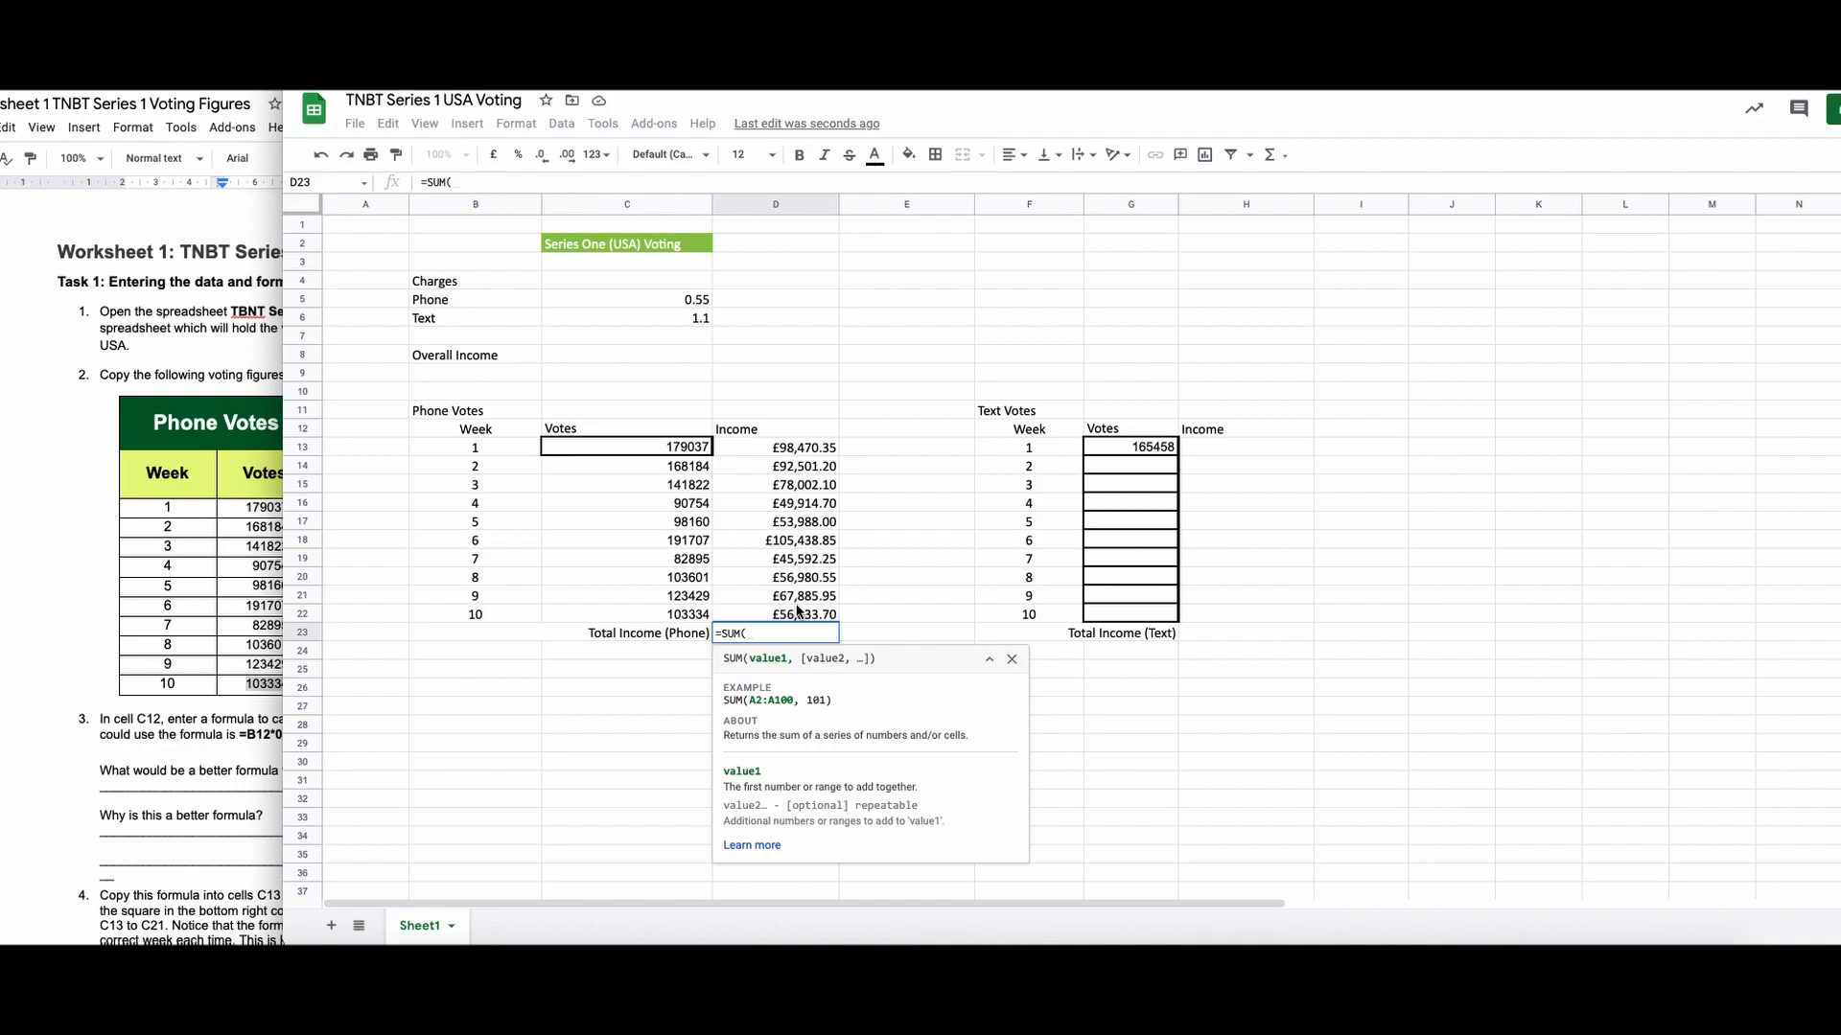
click(798, 454)
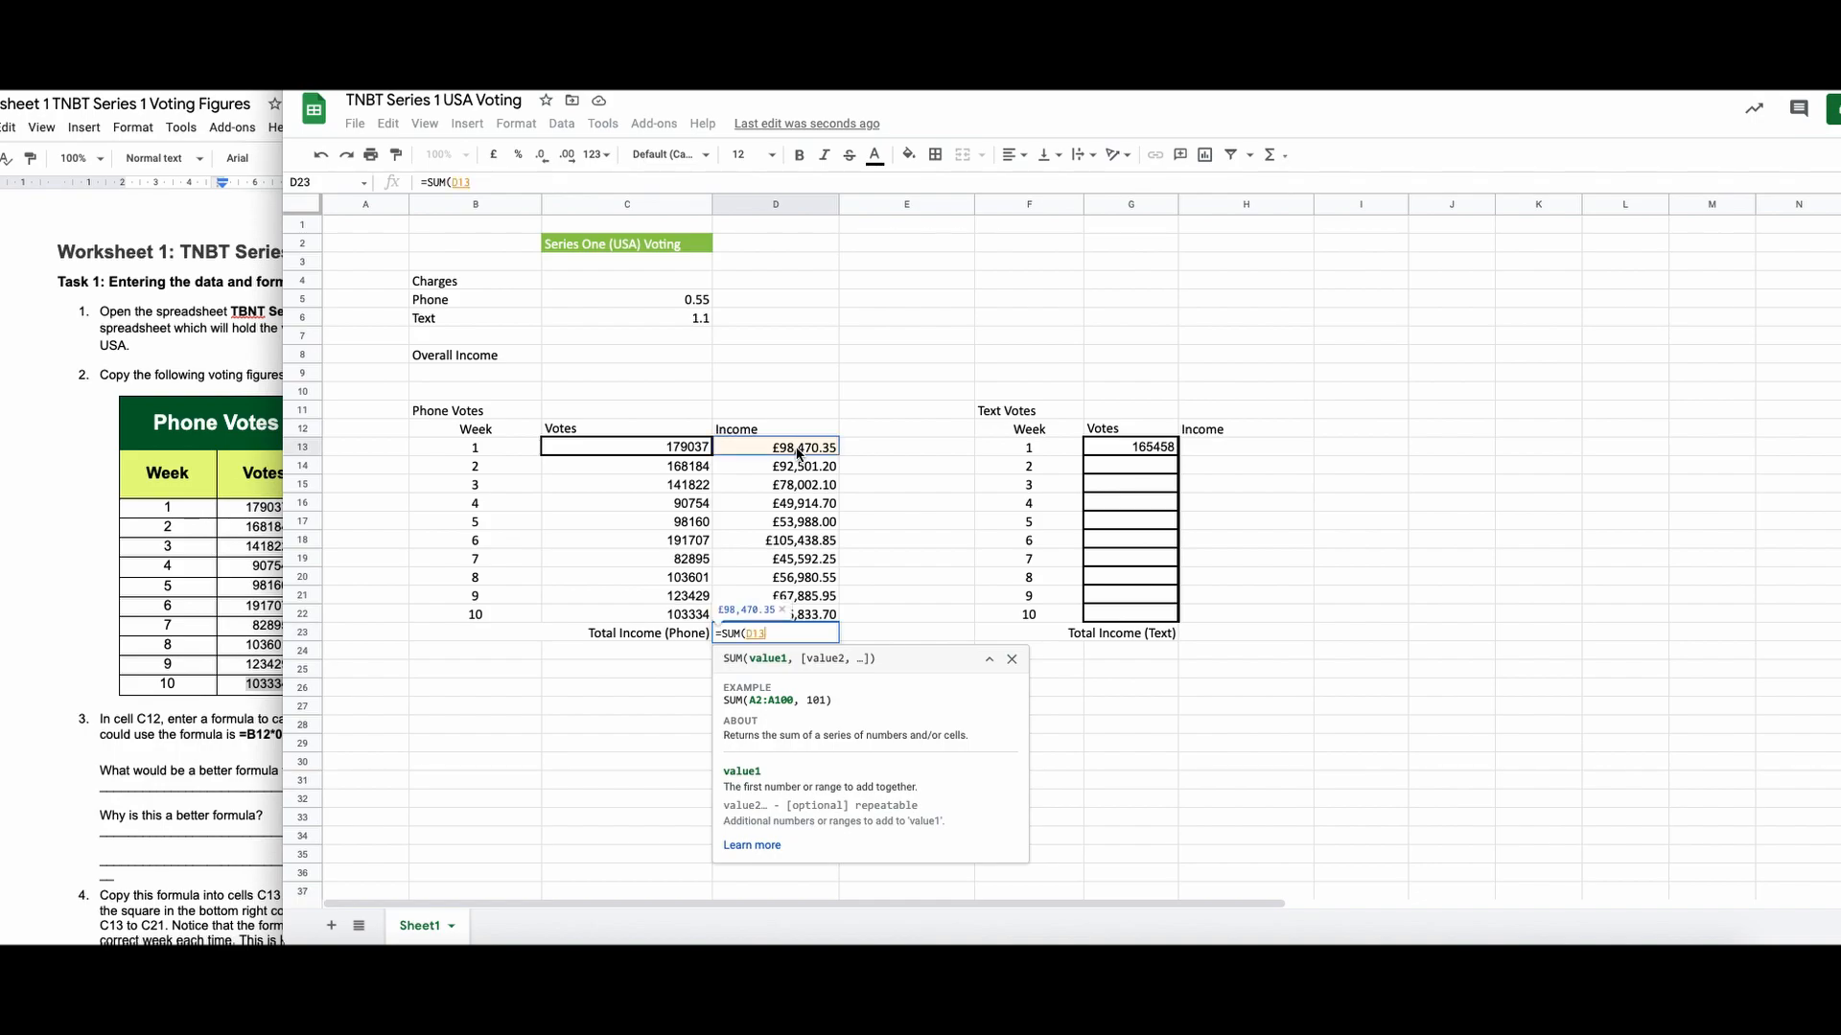
drag(829, 455, 821, 623)
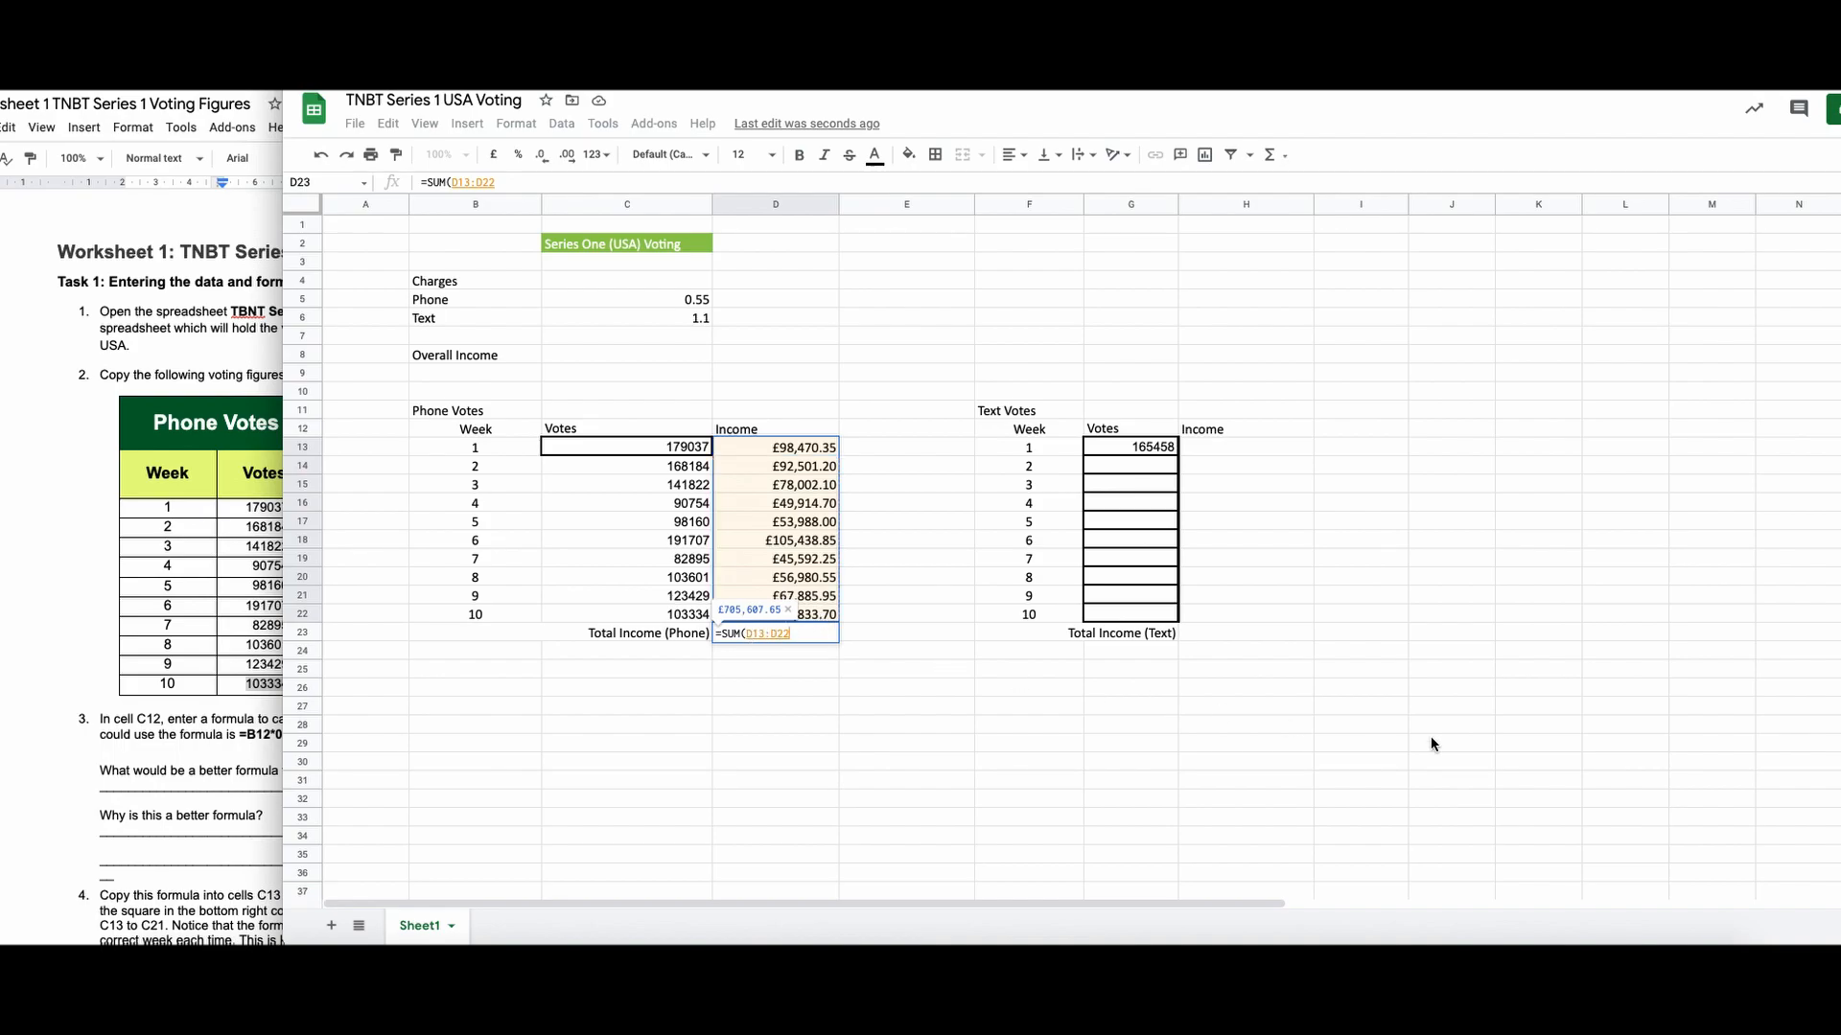
key(Return)
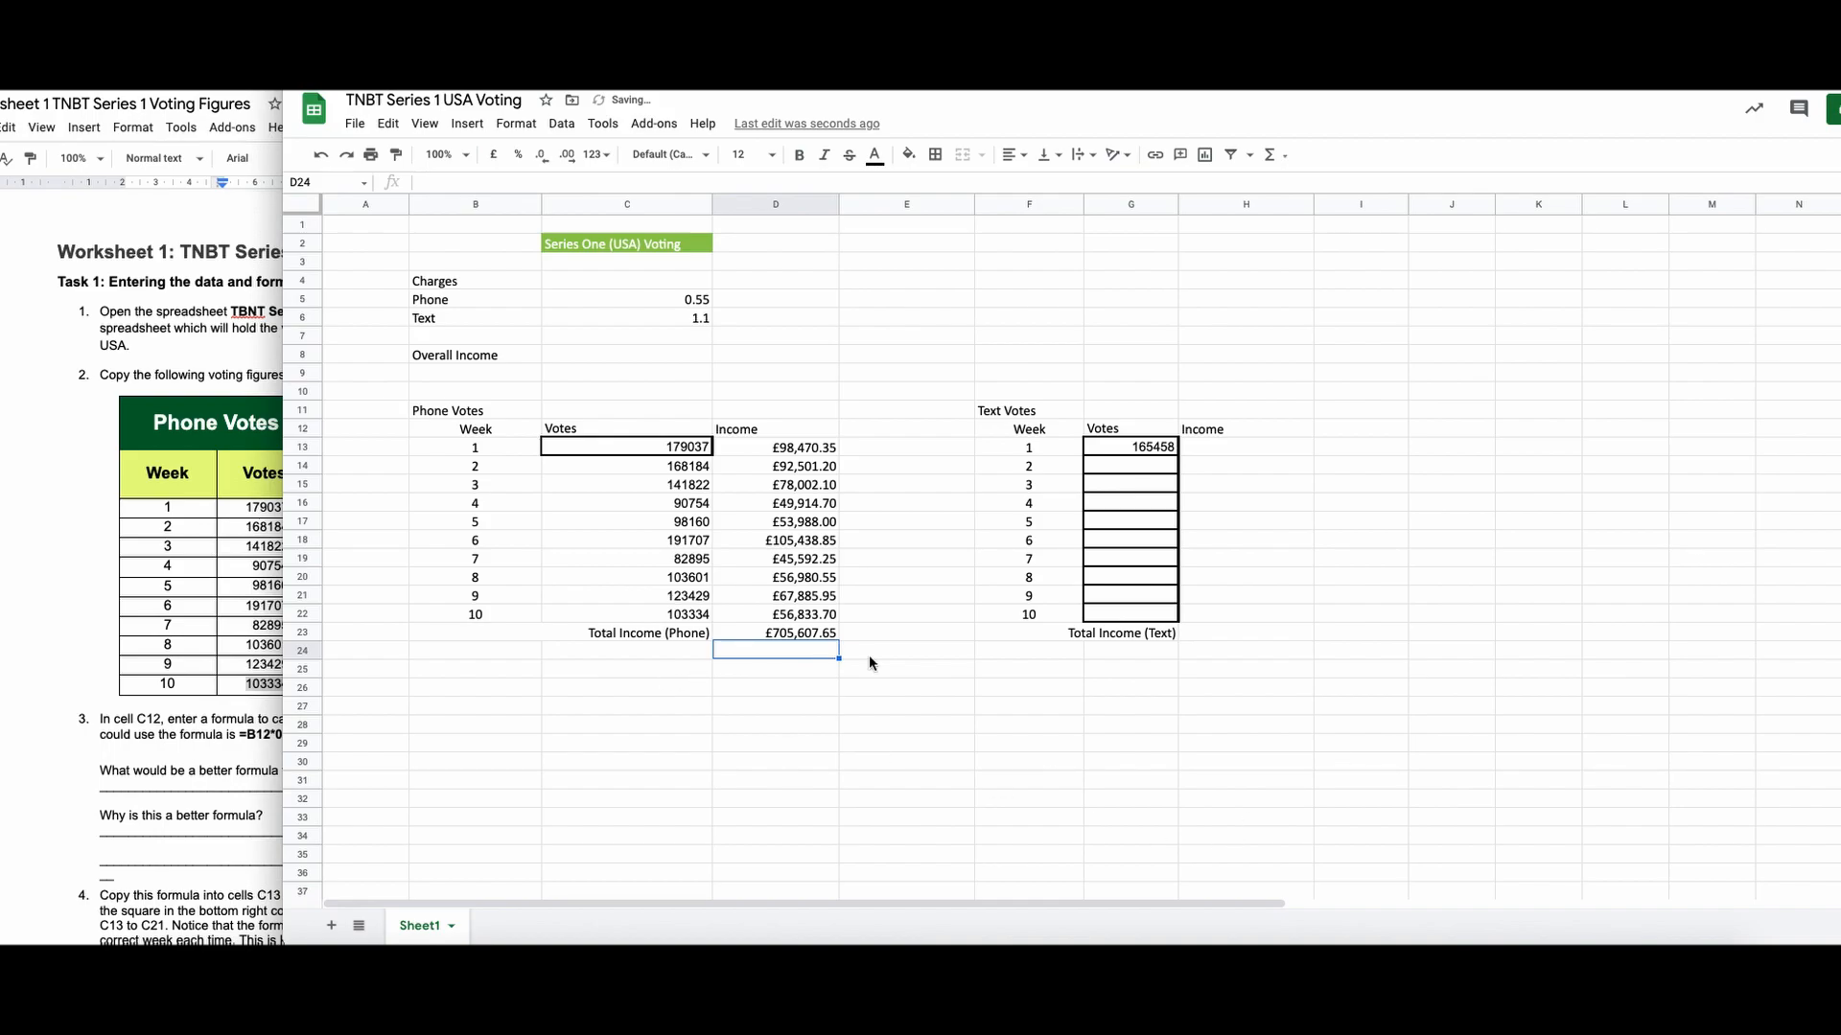
Step: Review the text votes in the worksheet table and the phone and text charges in C5 and C6
click(803, 727)
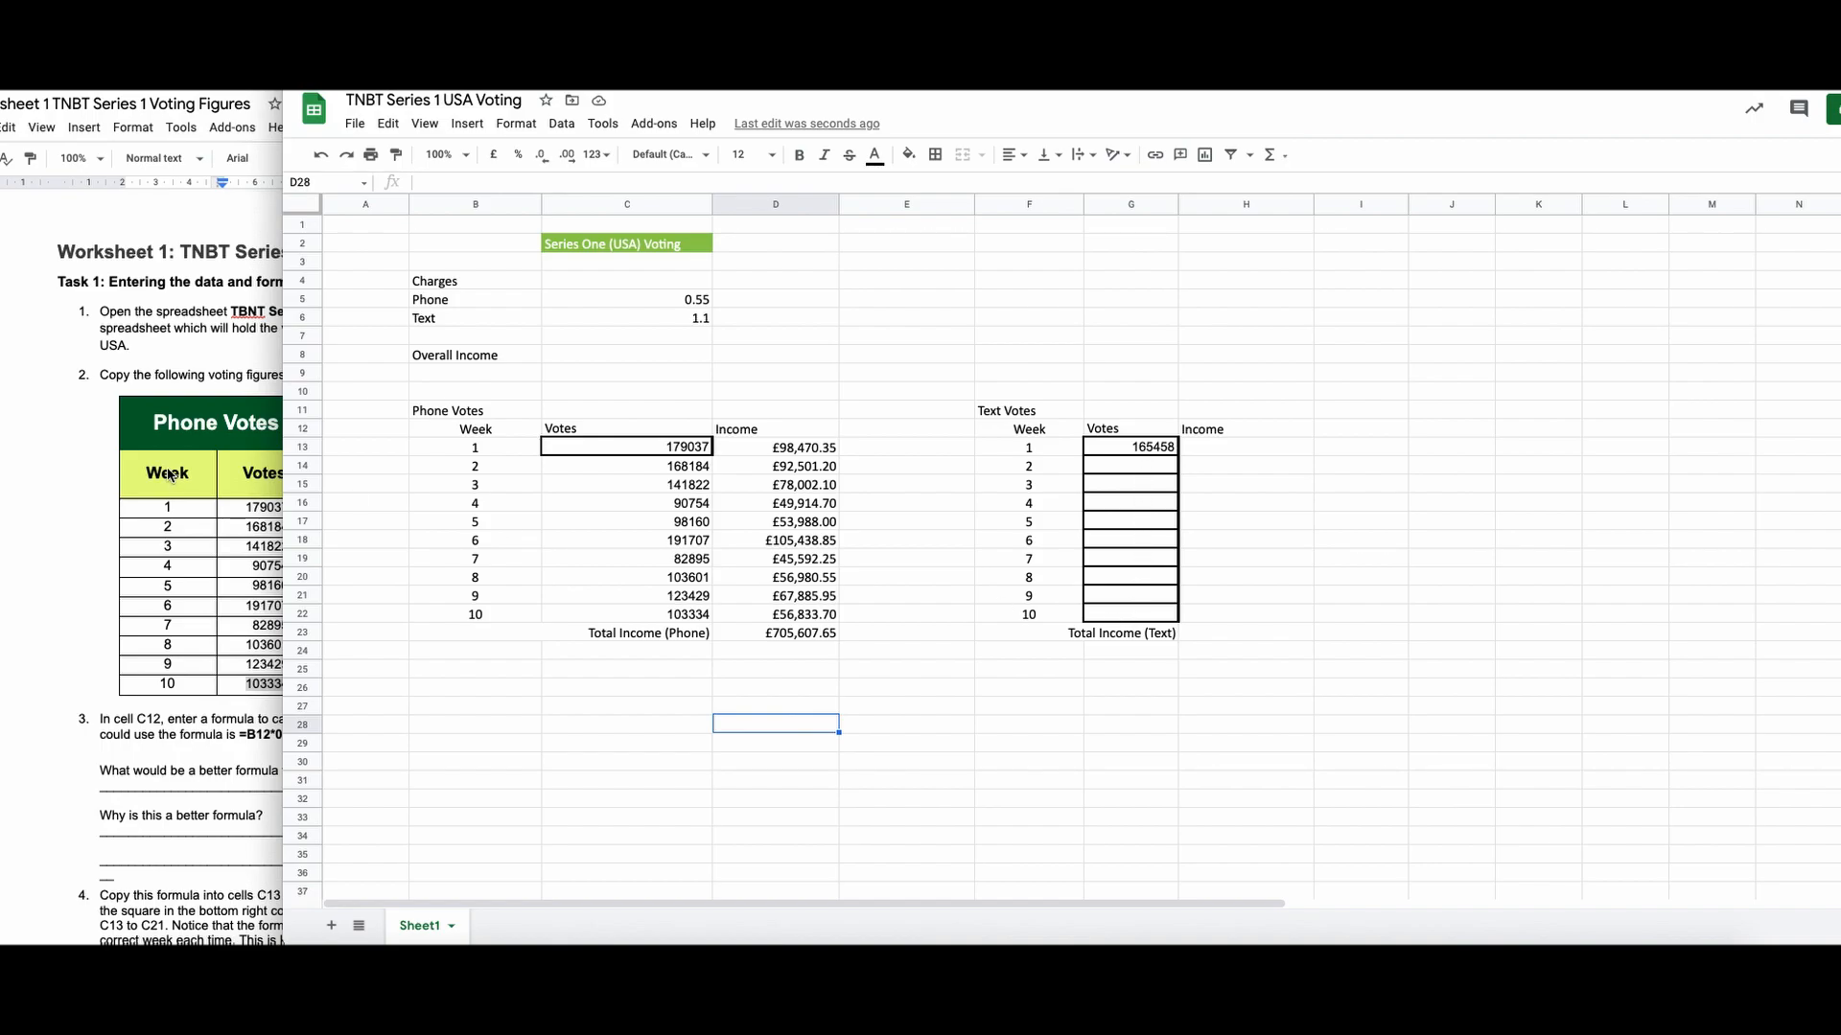
click(103, 491)
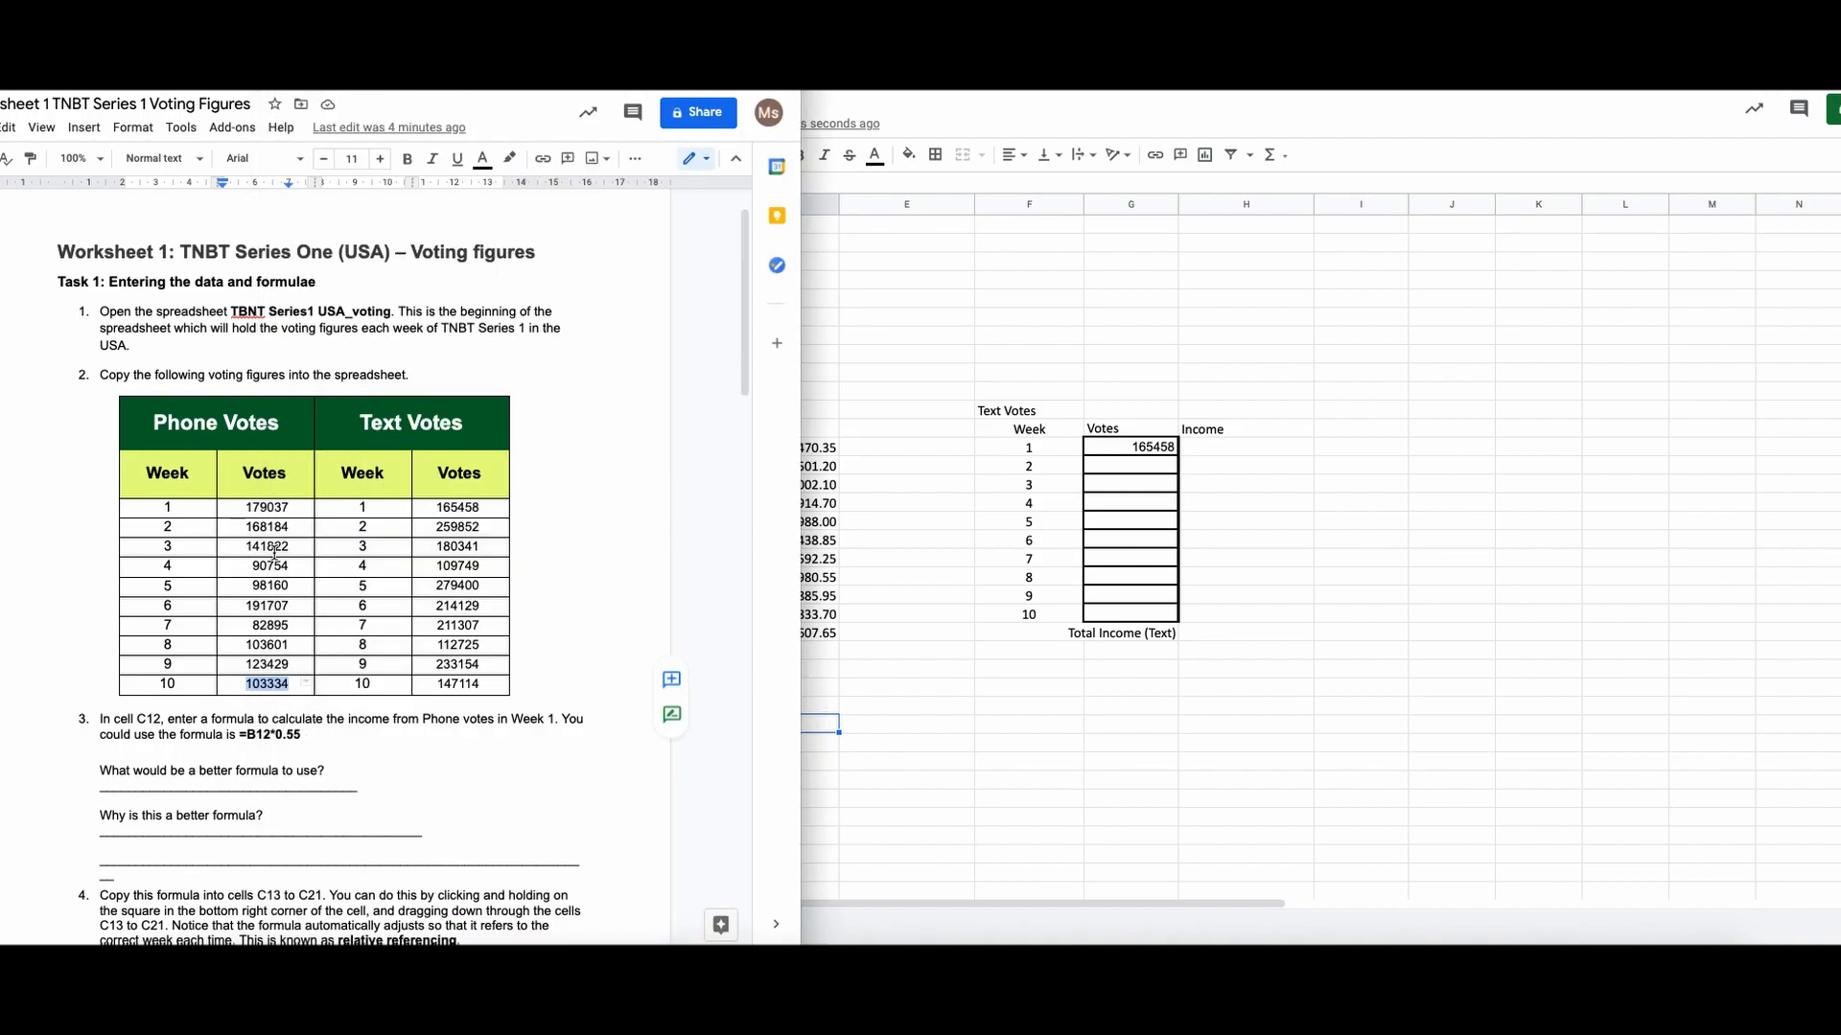
click(1352, 606)
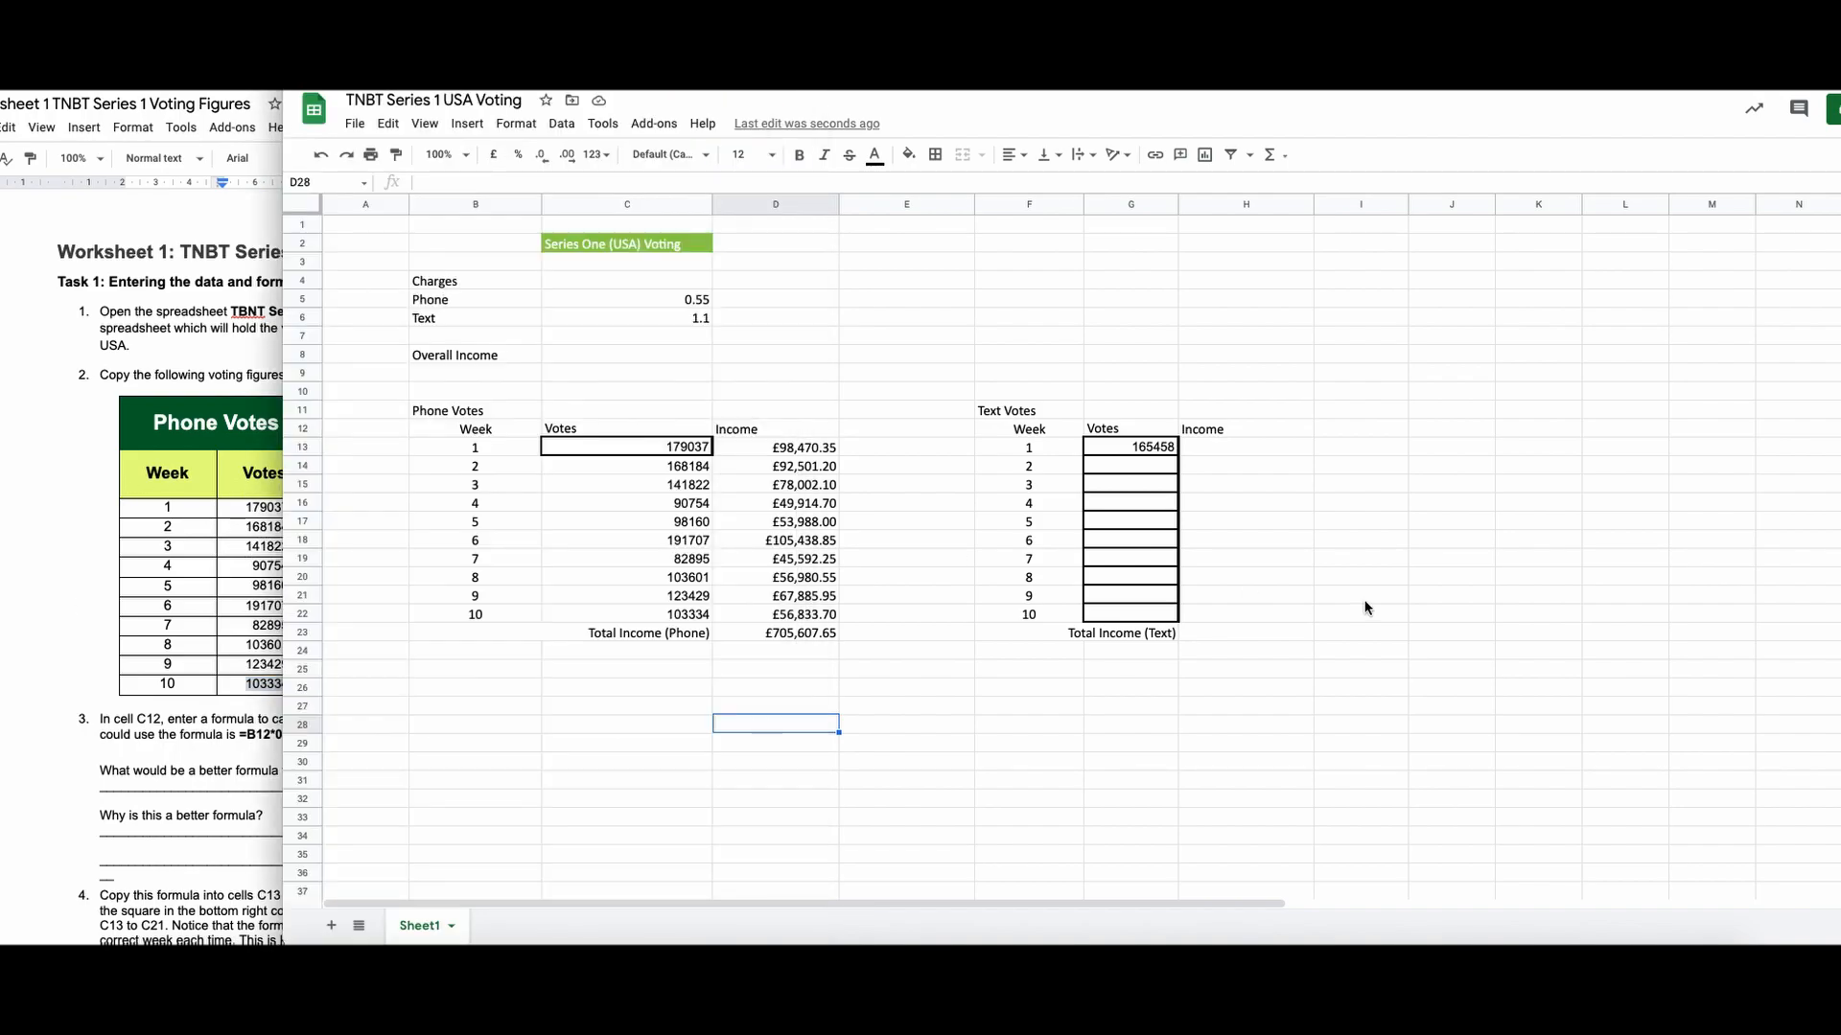
click(1275, 448)
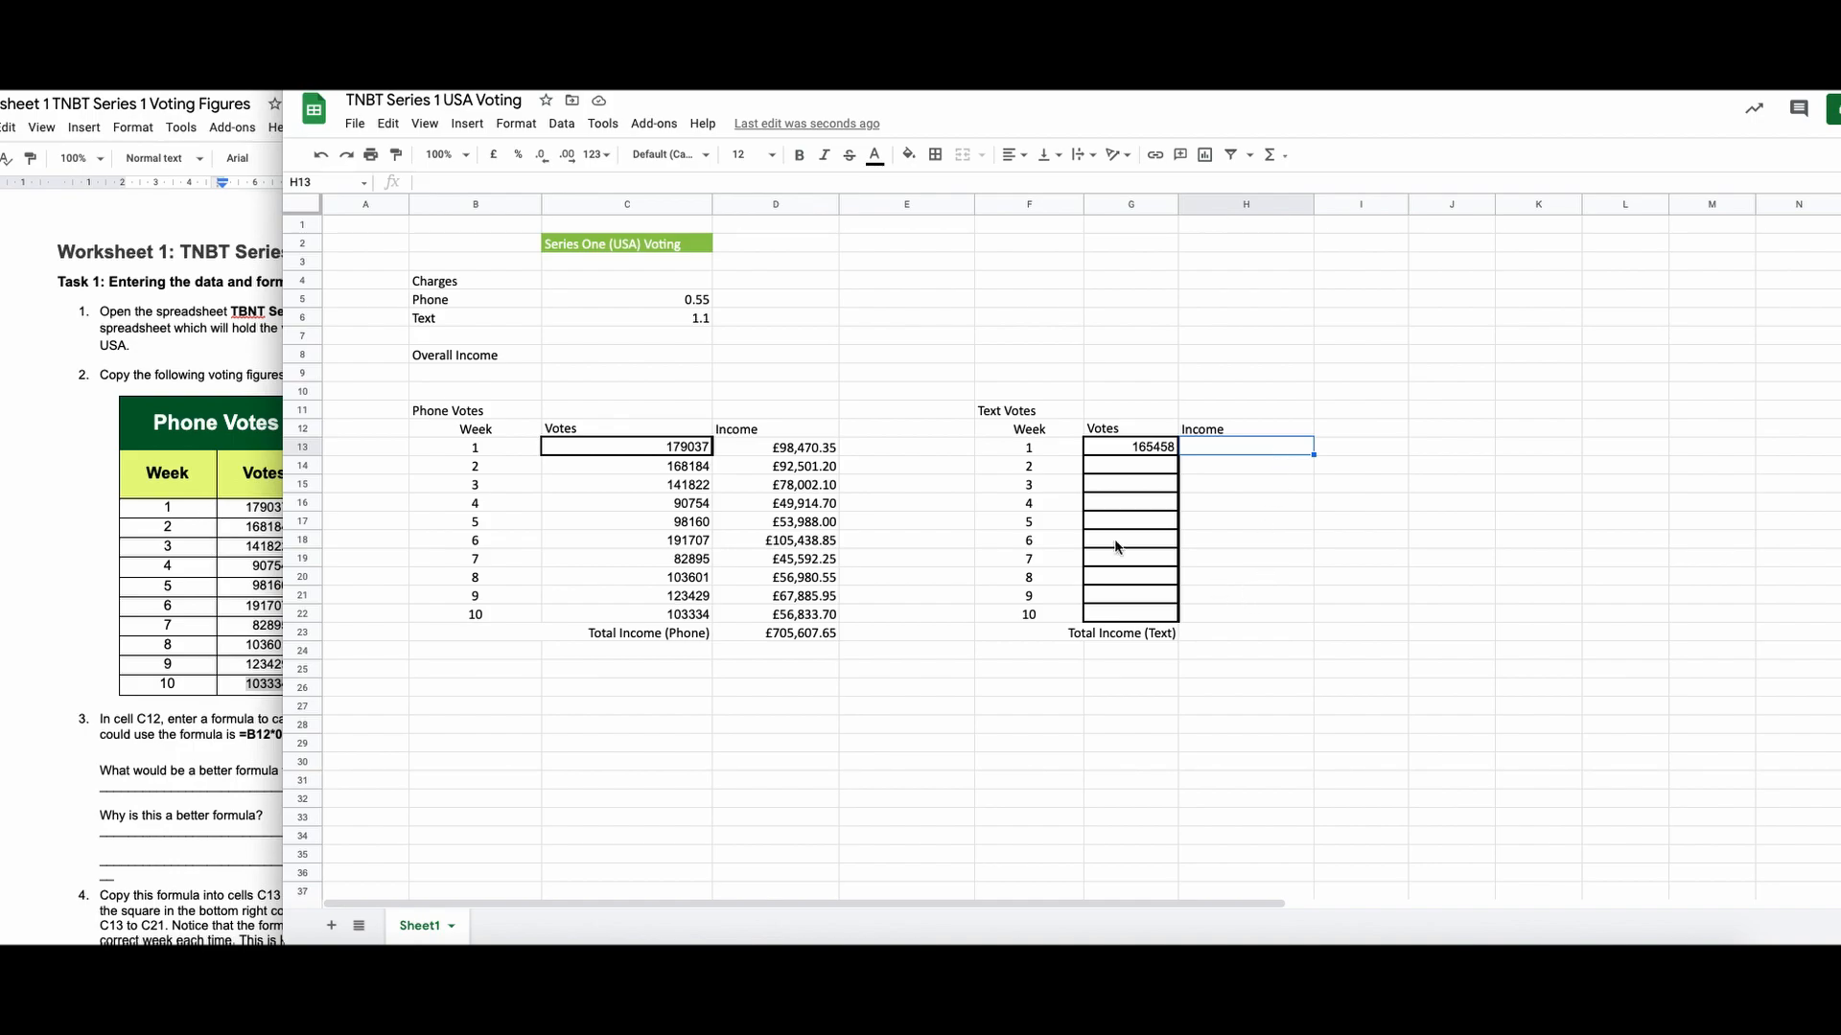
click(659, 303)
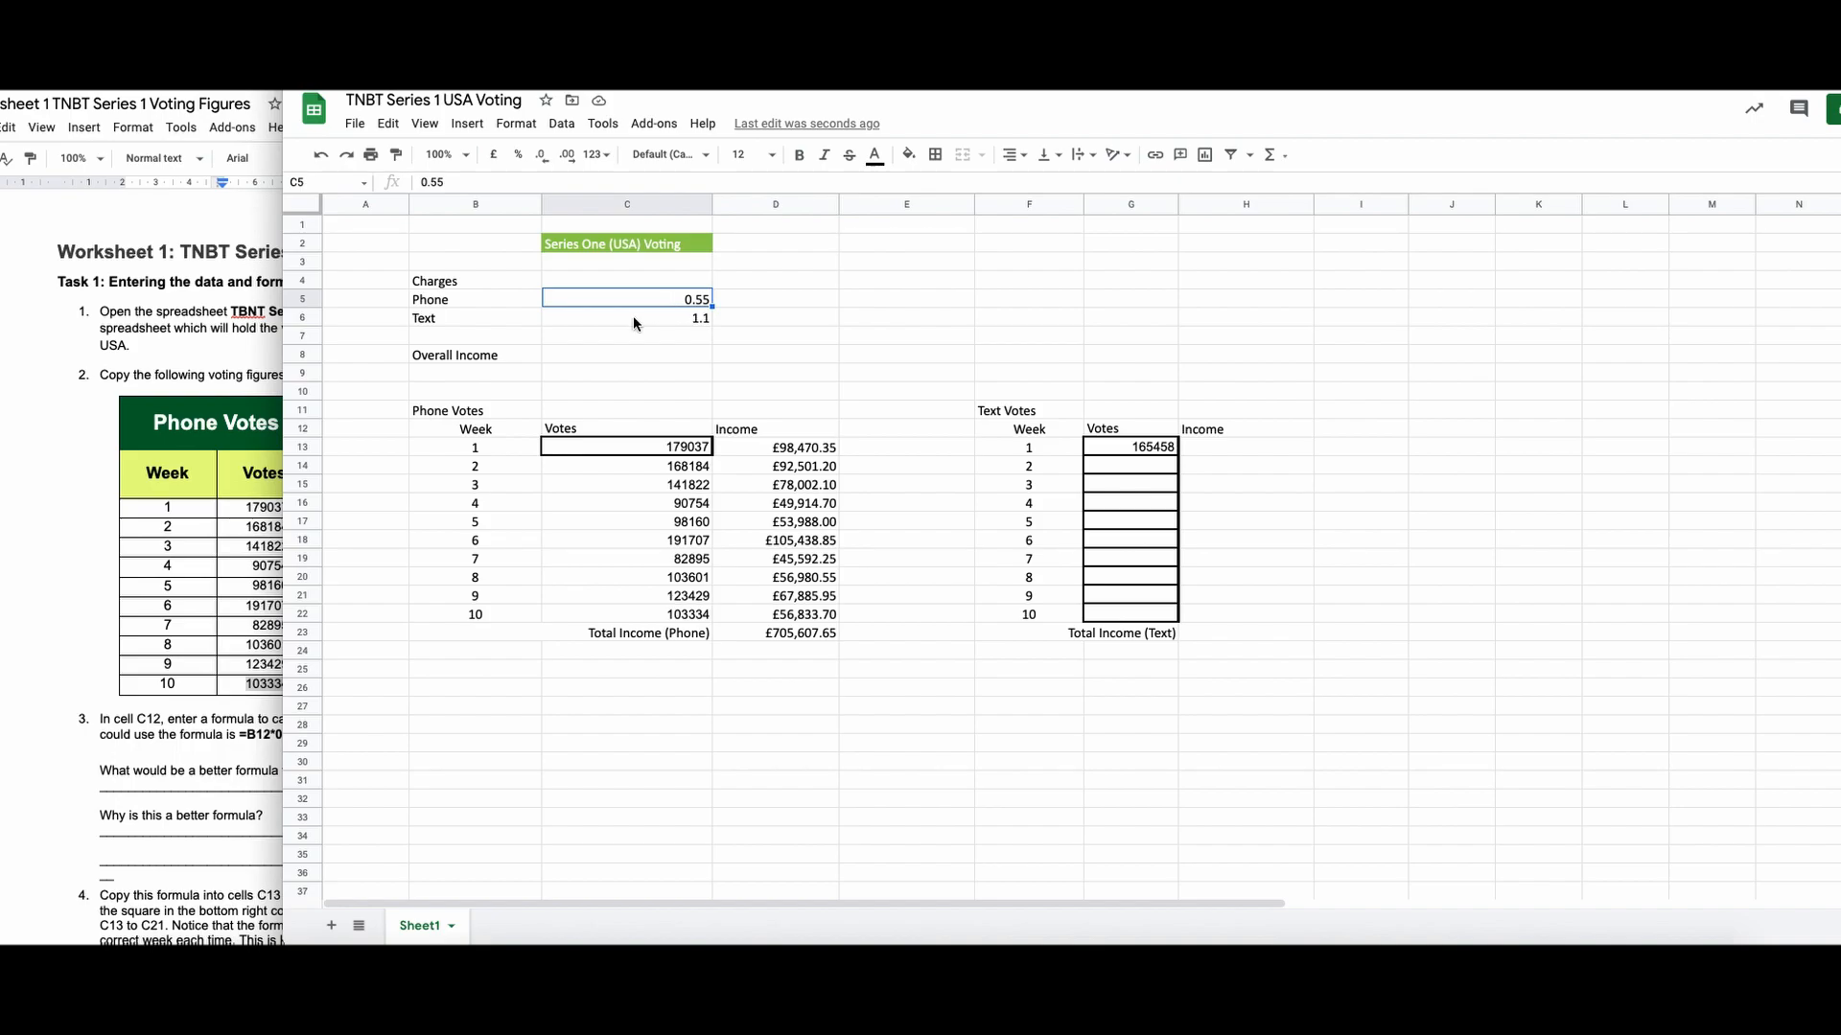
click(634, 319)
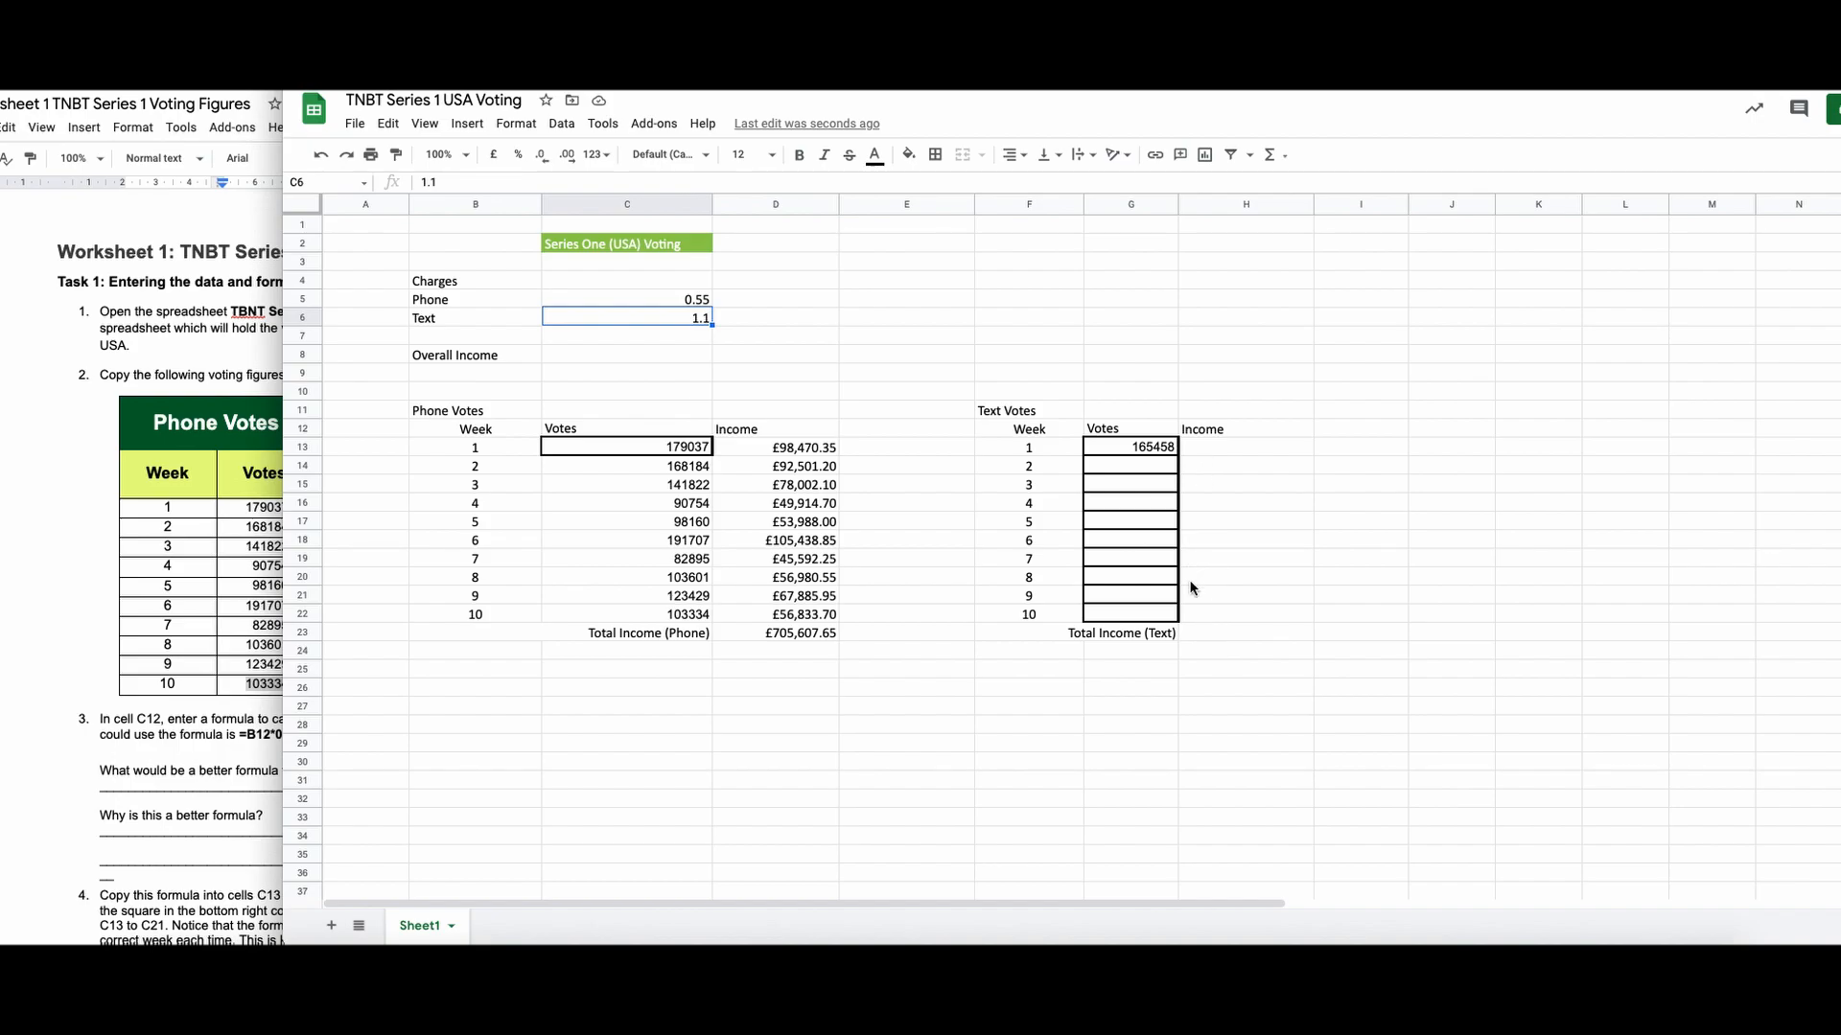
click(1202, 634)
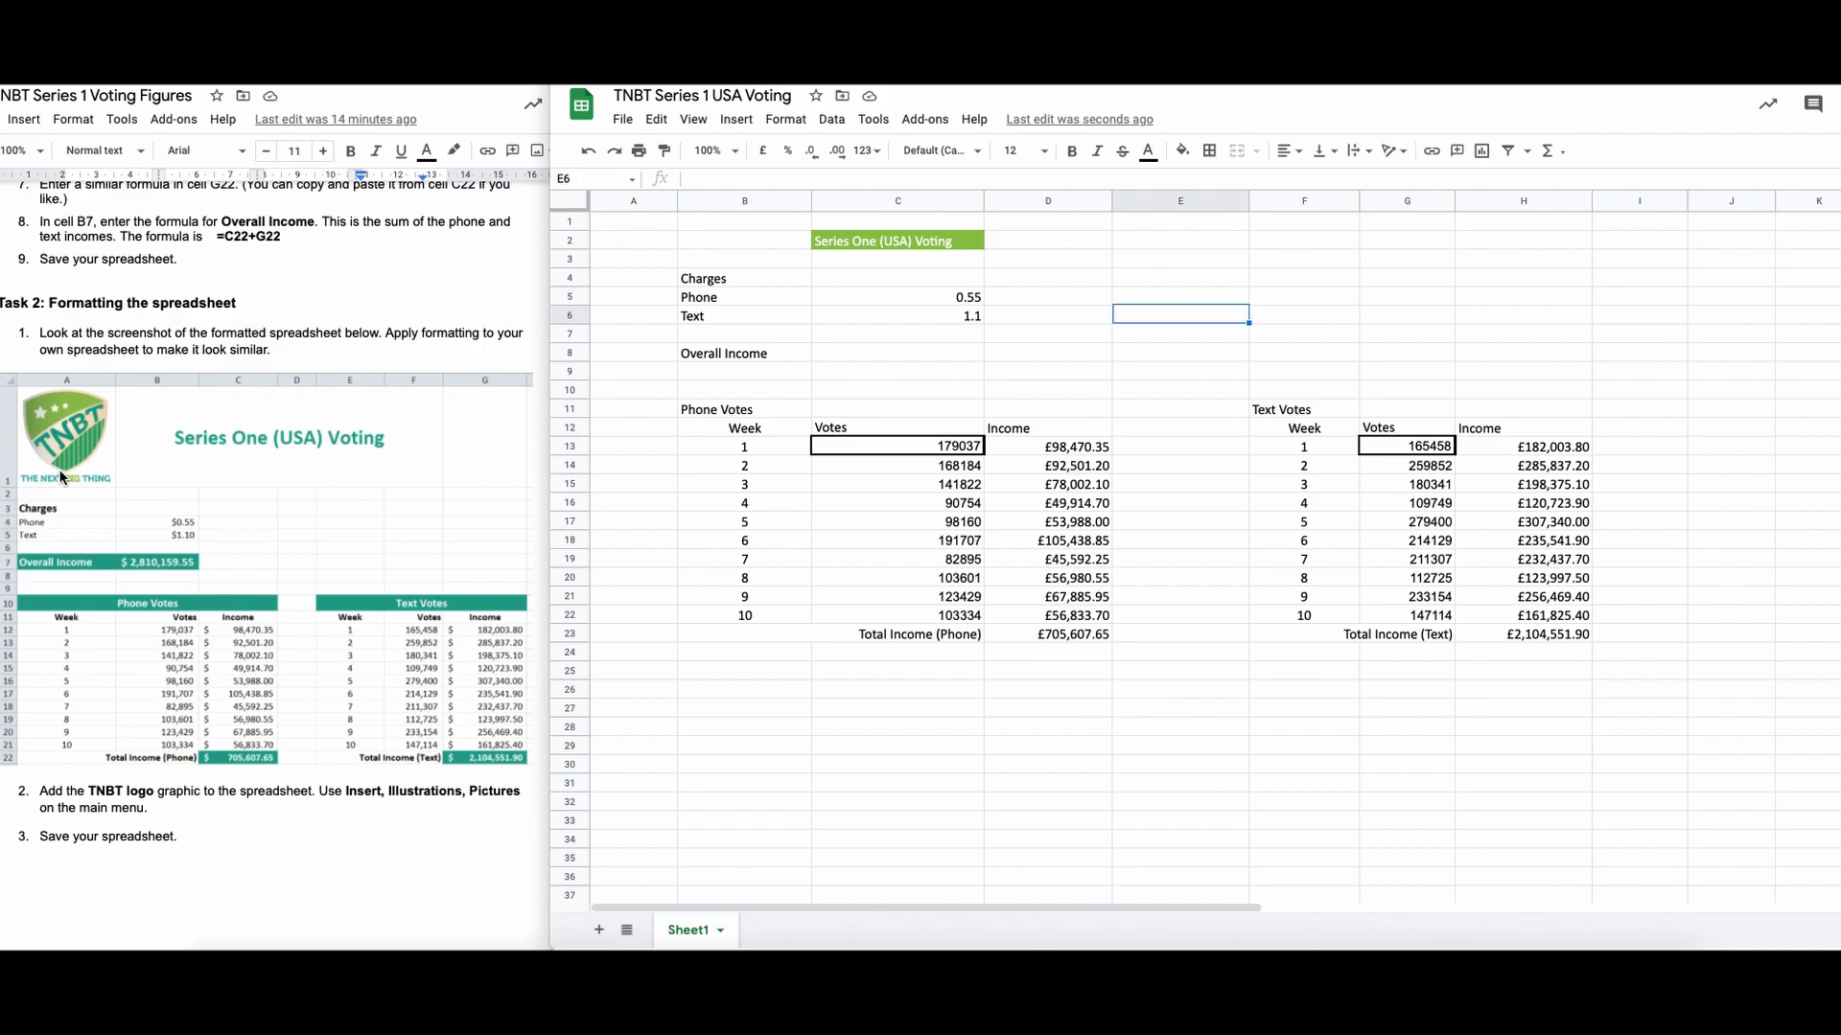
Step: Insert the TNBT logo from Google Drive as an image in cell B1
click(717, 224)
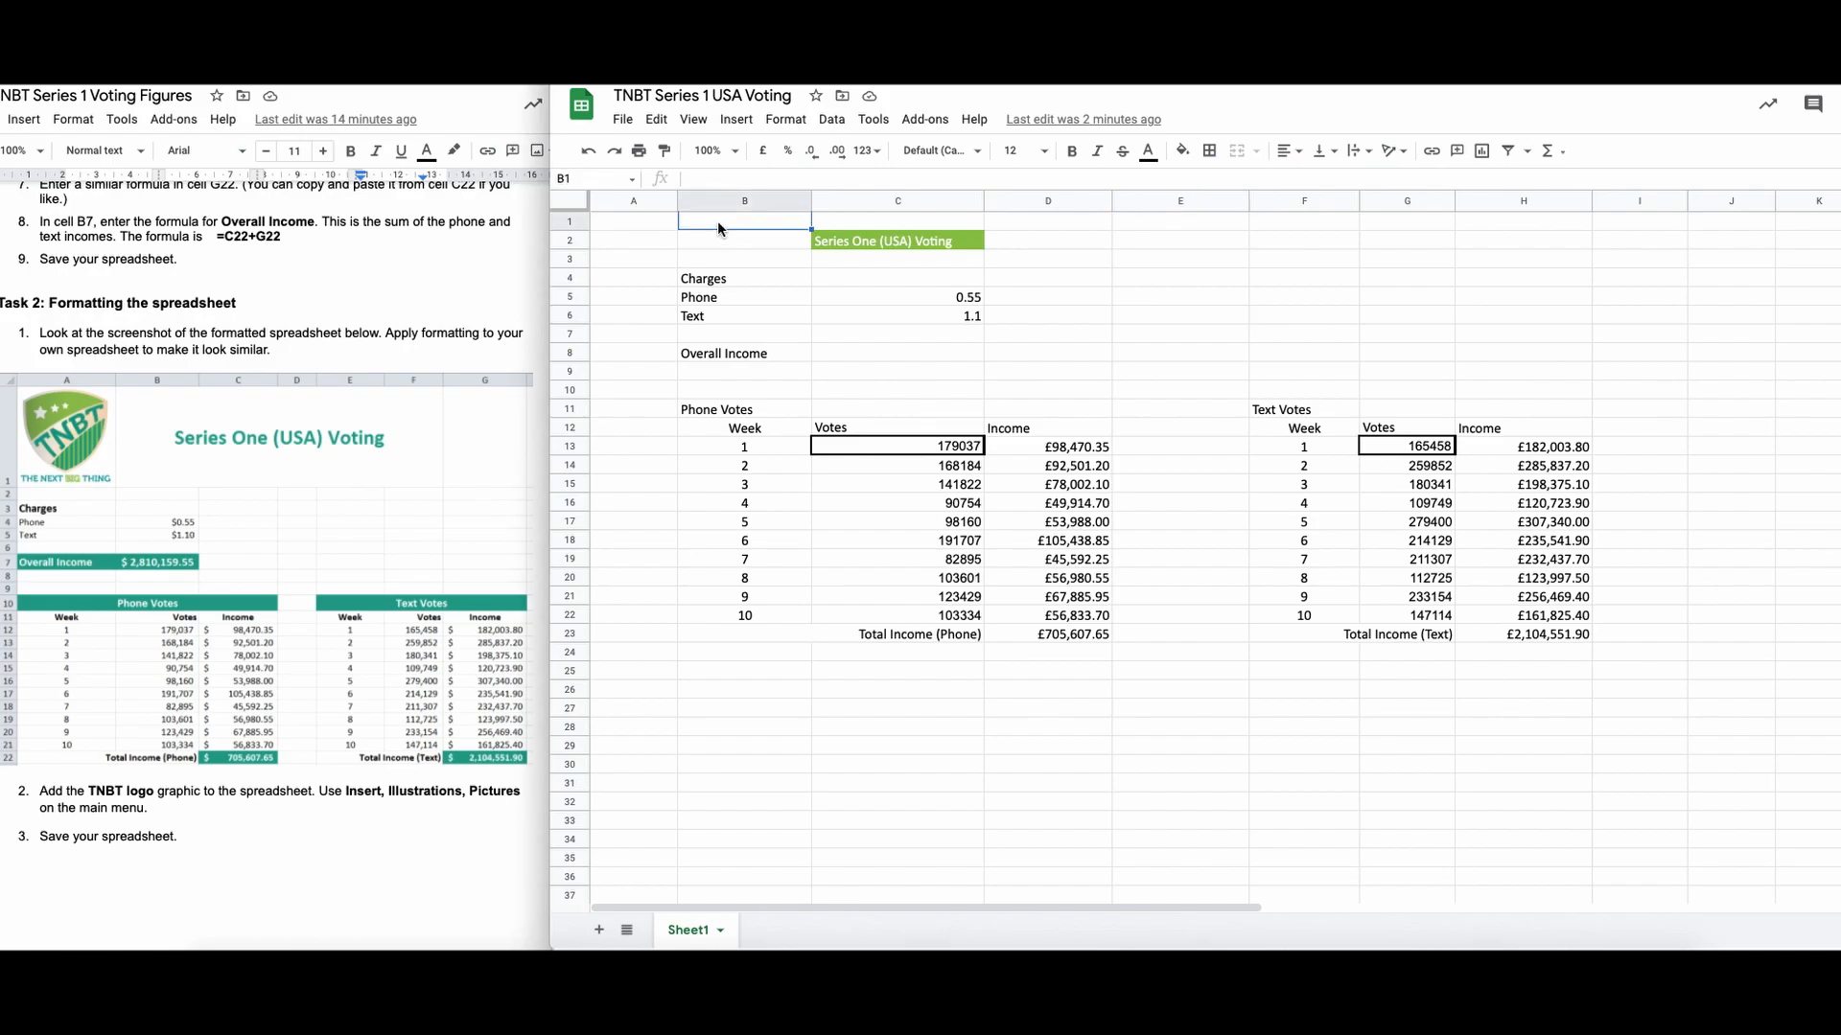
click(740, 119)
mouse_move(825, 393)
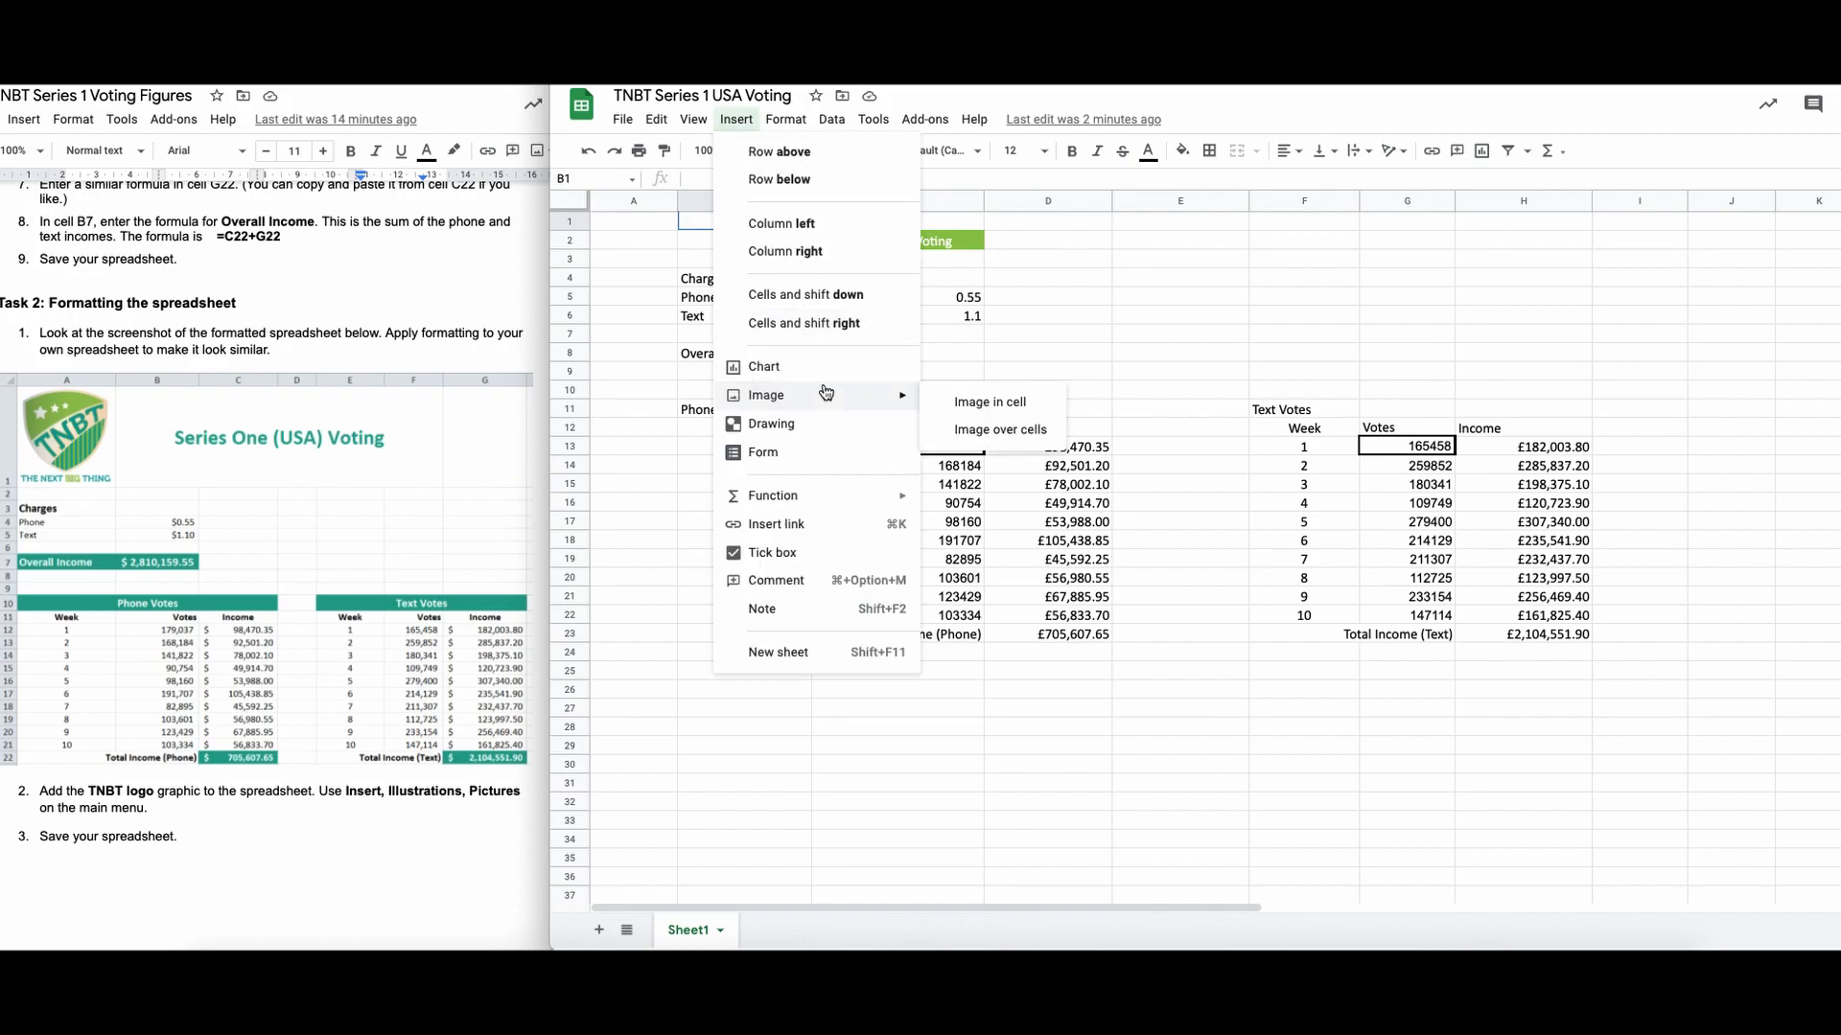
click(1045, 411)
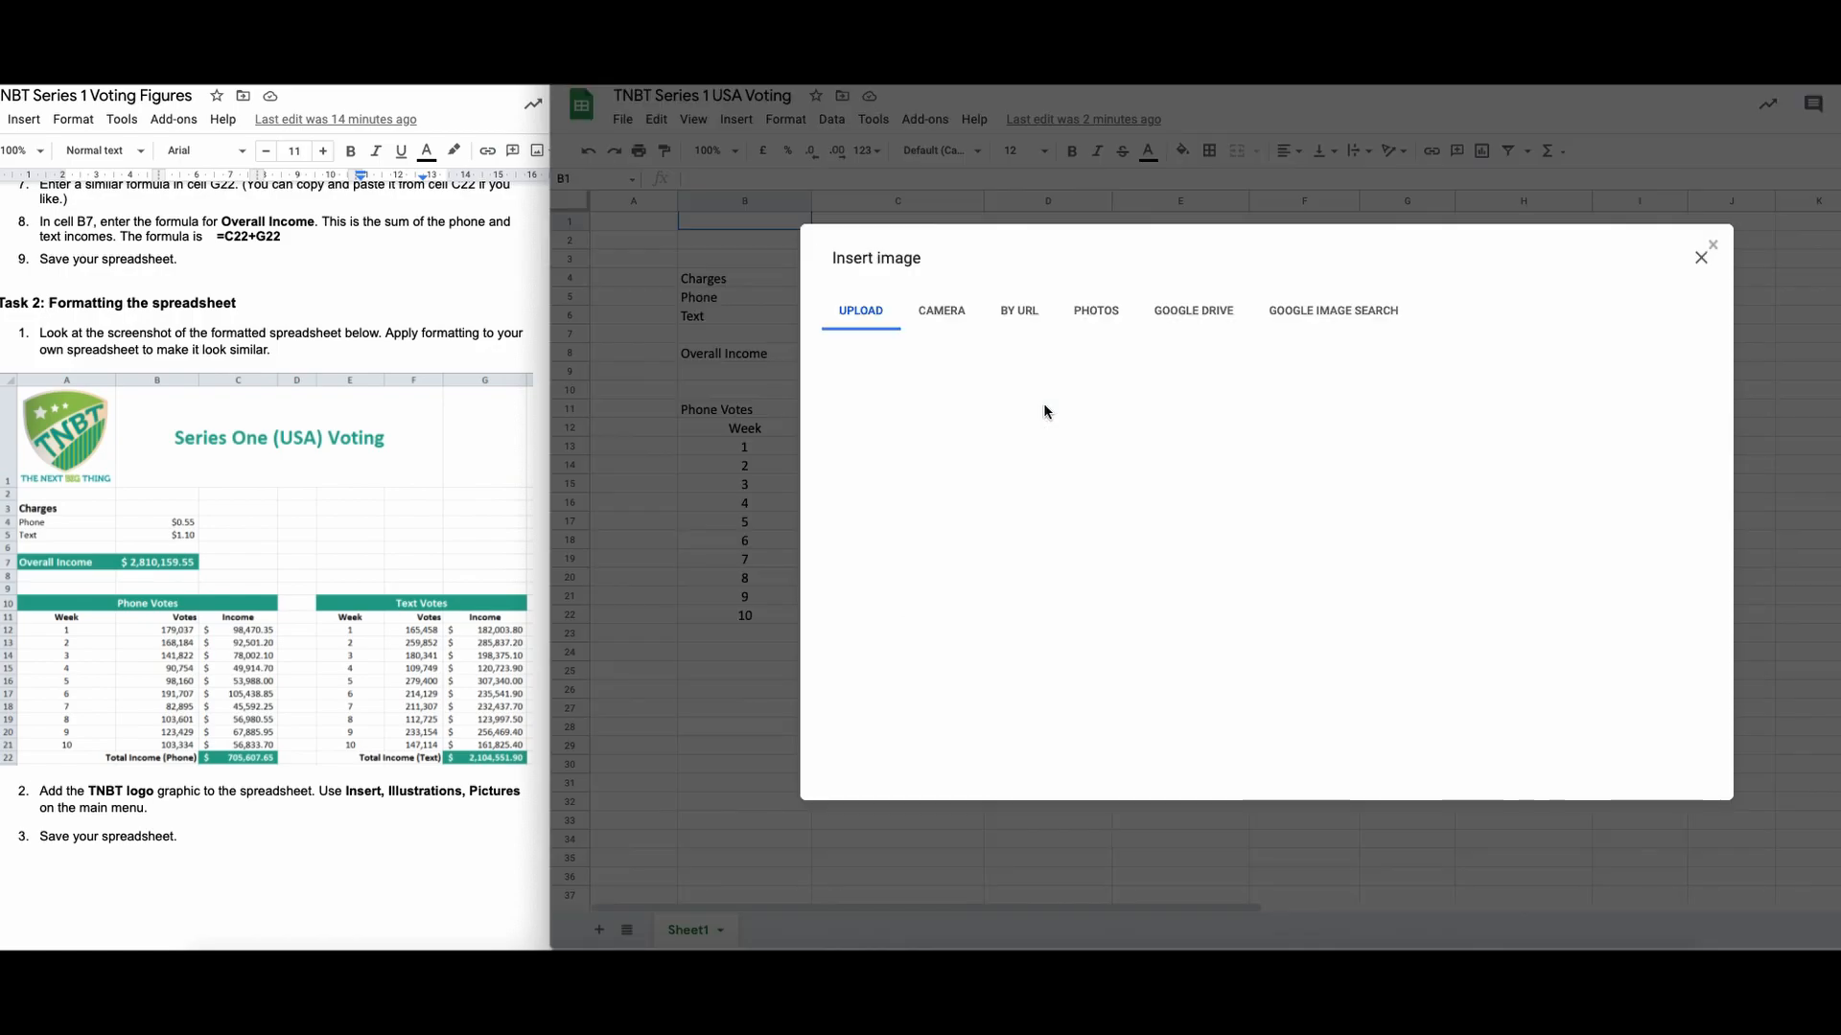
click(1188, 315)
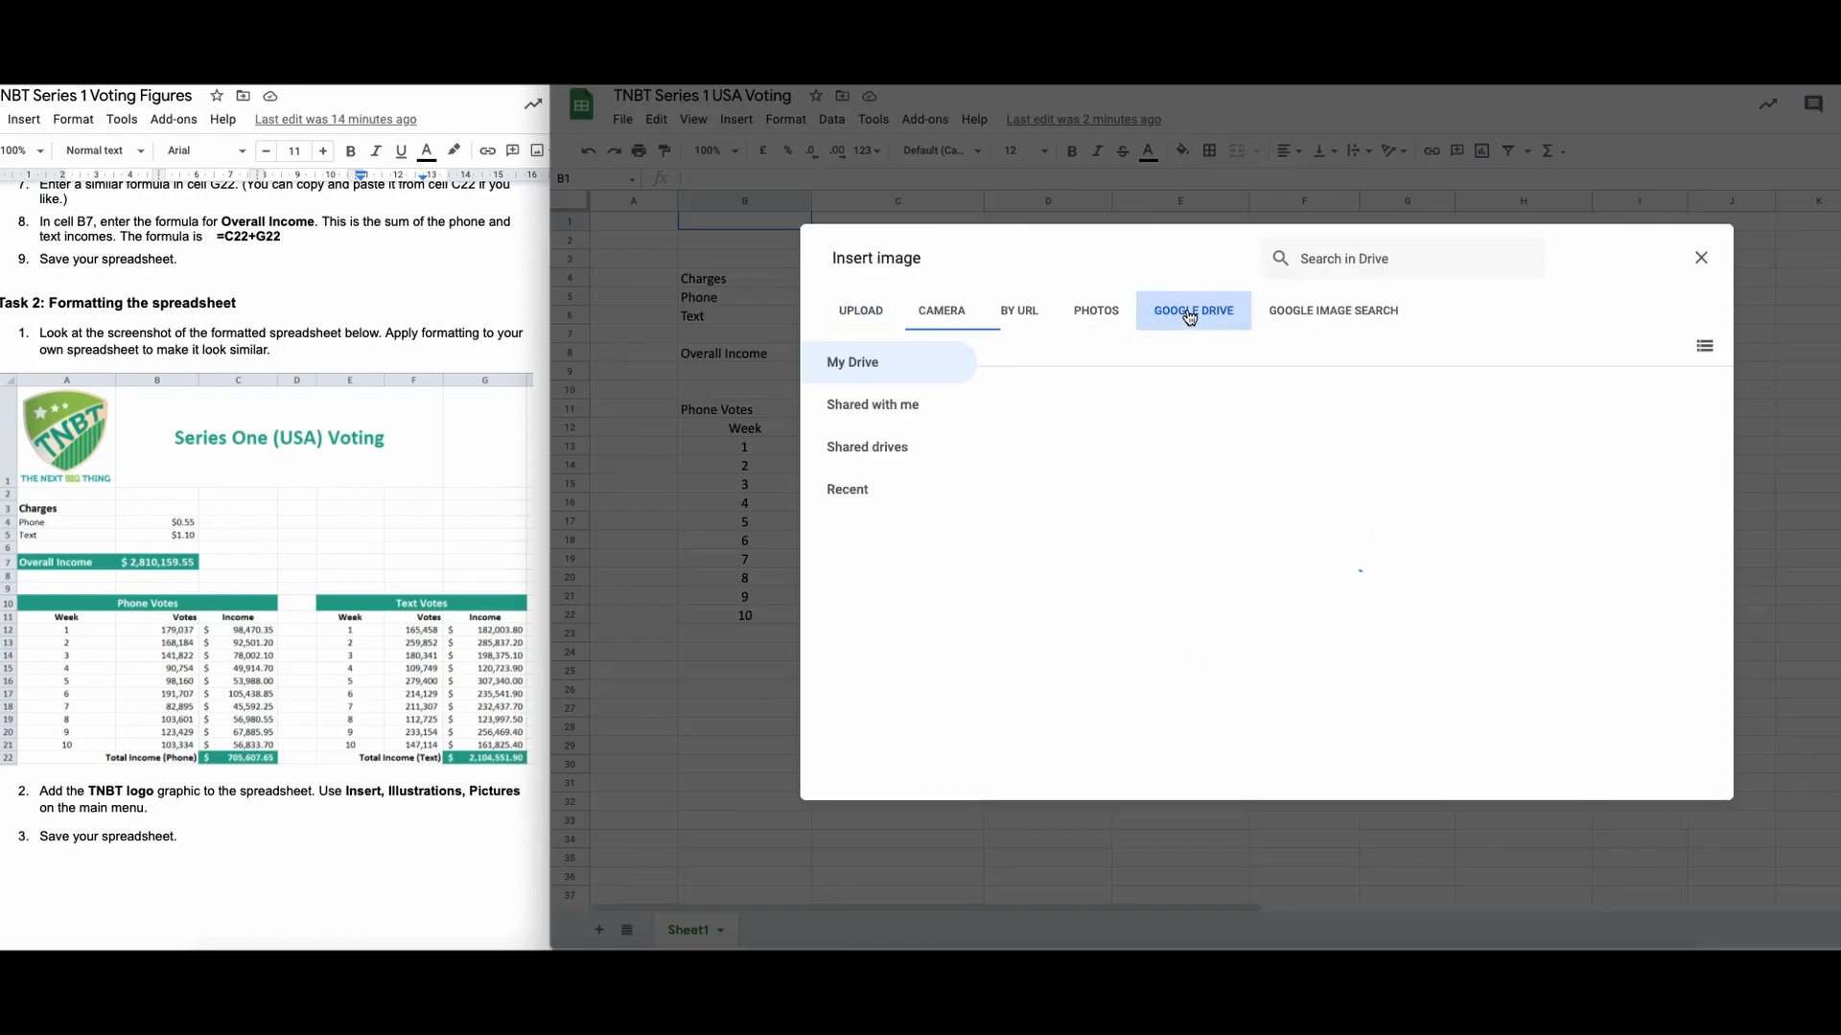
double_click(1128, 486)
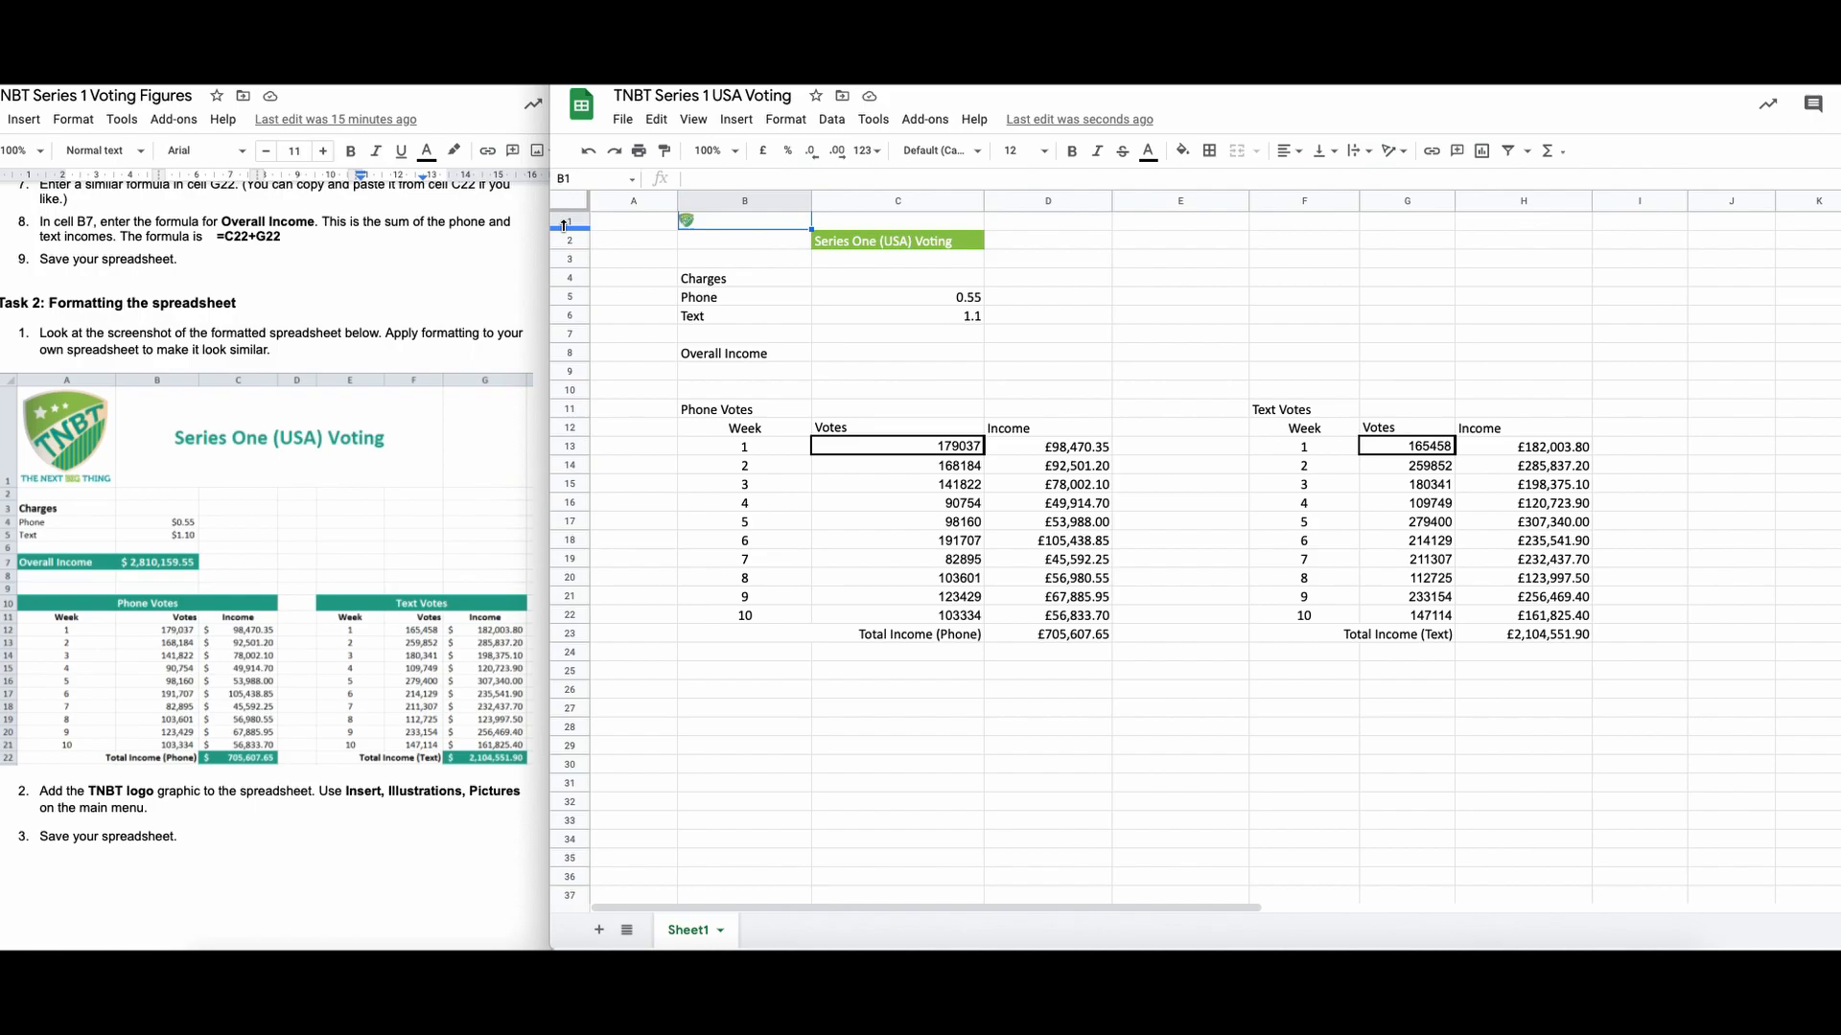
Step: Increase the height of row 1 and widen column B to enlarge the TNBT logo
drag(563, 226, 548, 373)
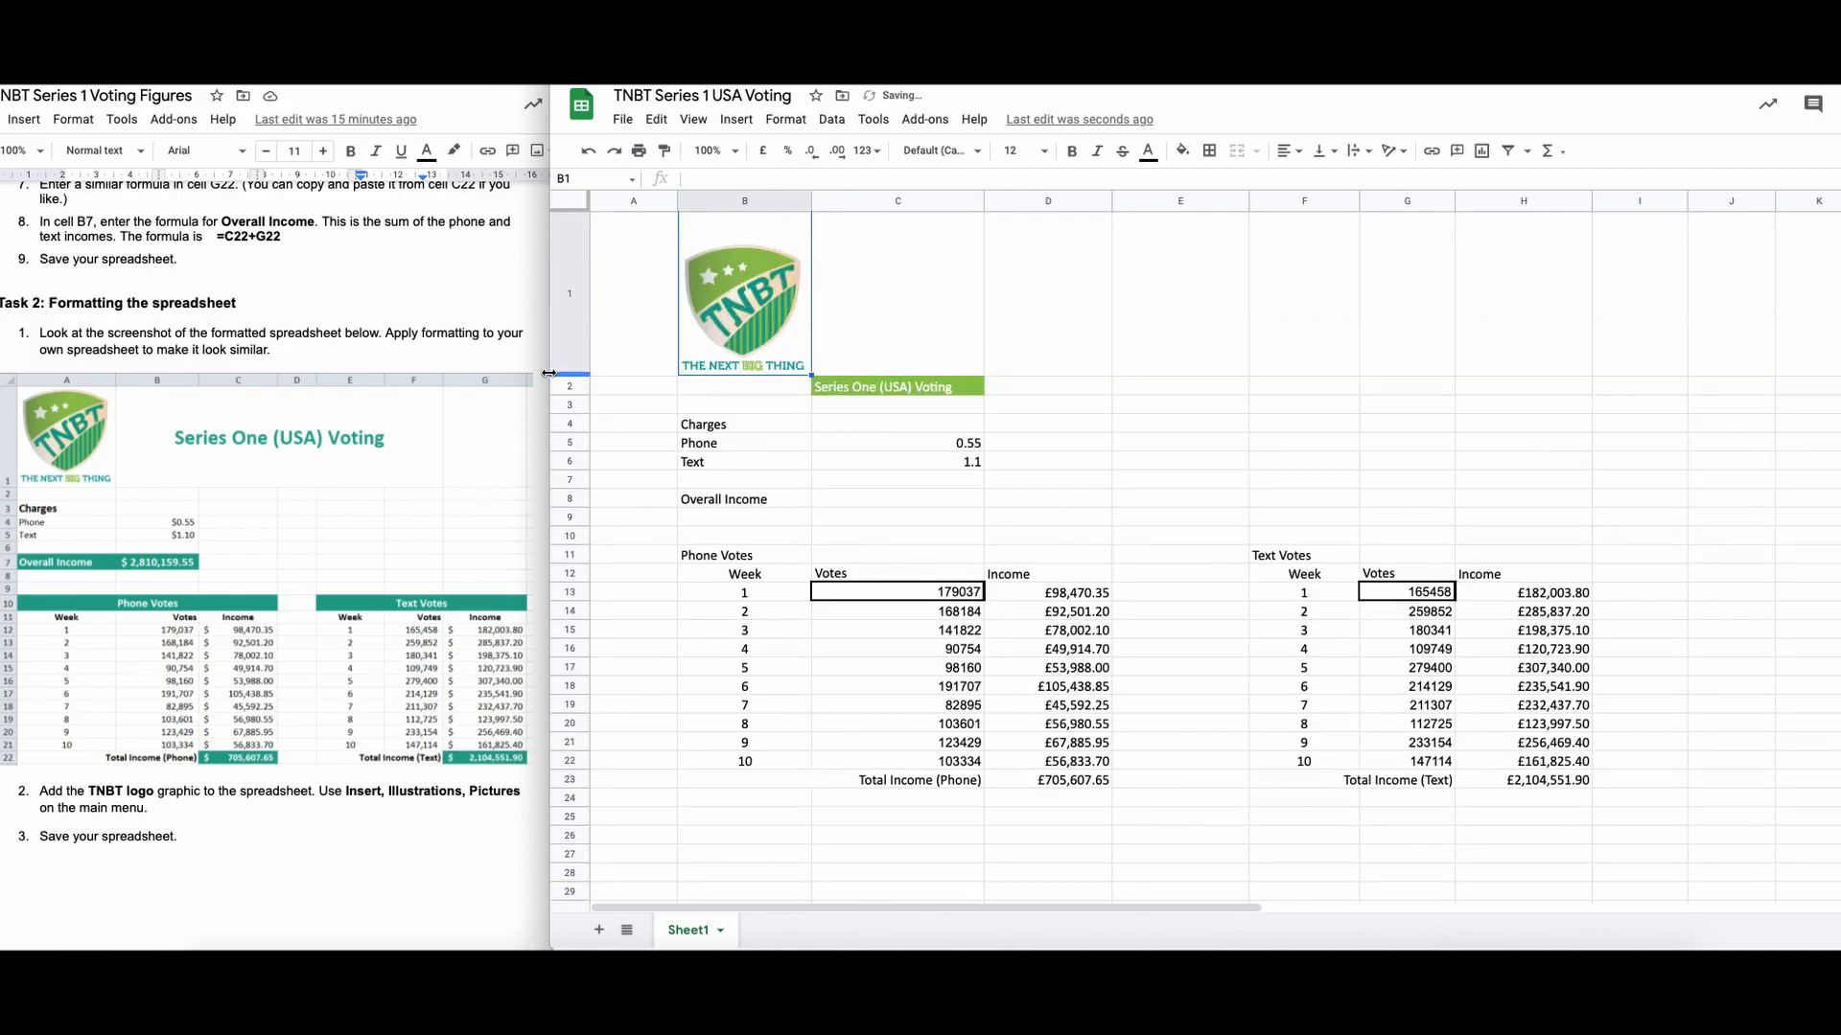
drag(811, 196, 839, 196)
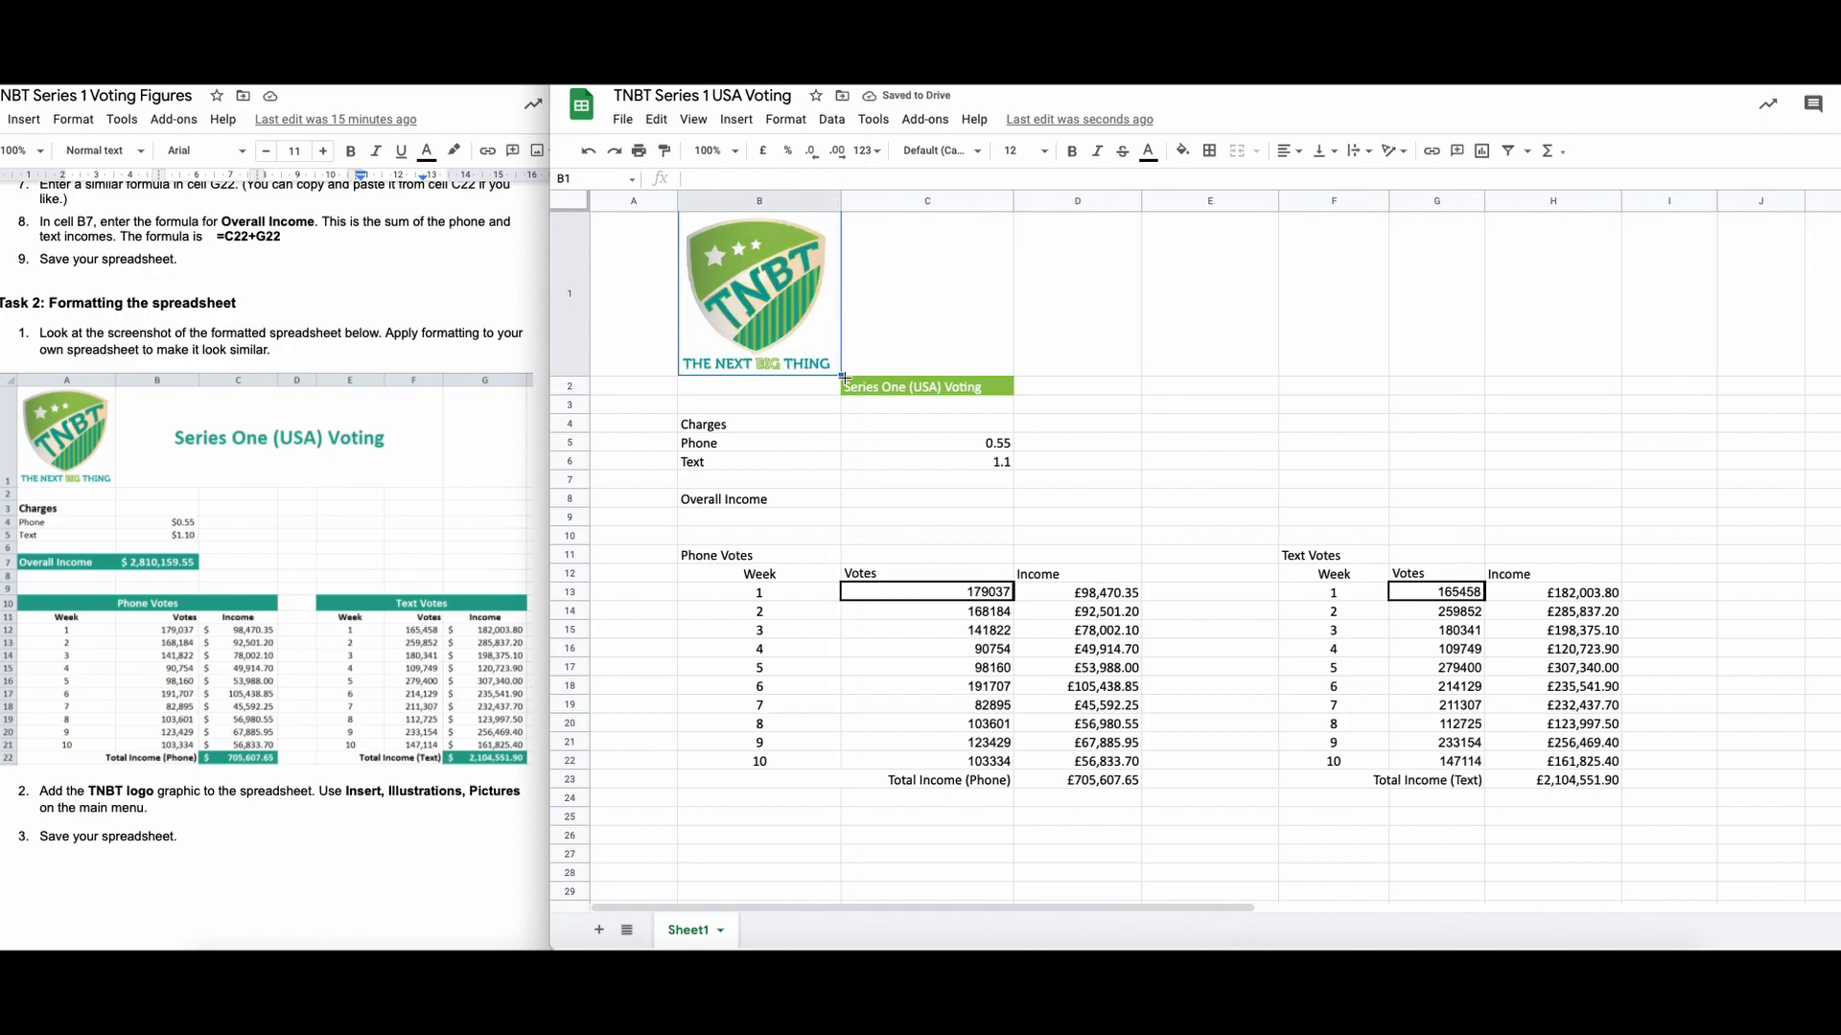
click(809, 423)
click(780, 324)
Step: Merge cells C1:E2 around the Series One (USA) Voting title and fill the merged cell white
click(903, 284)
drag(936, 367, 1237, 387)
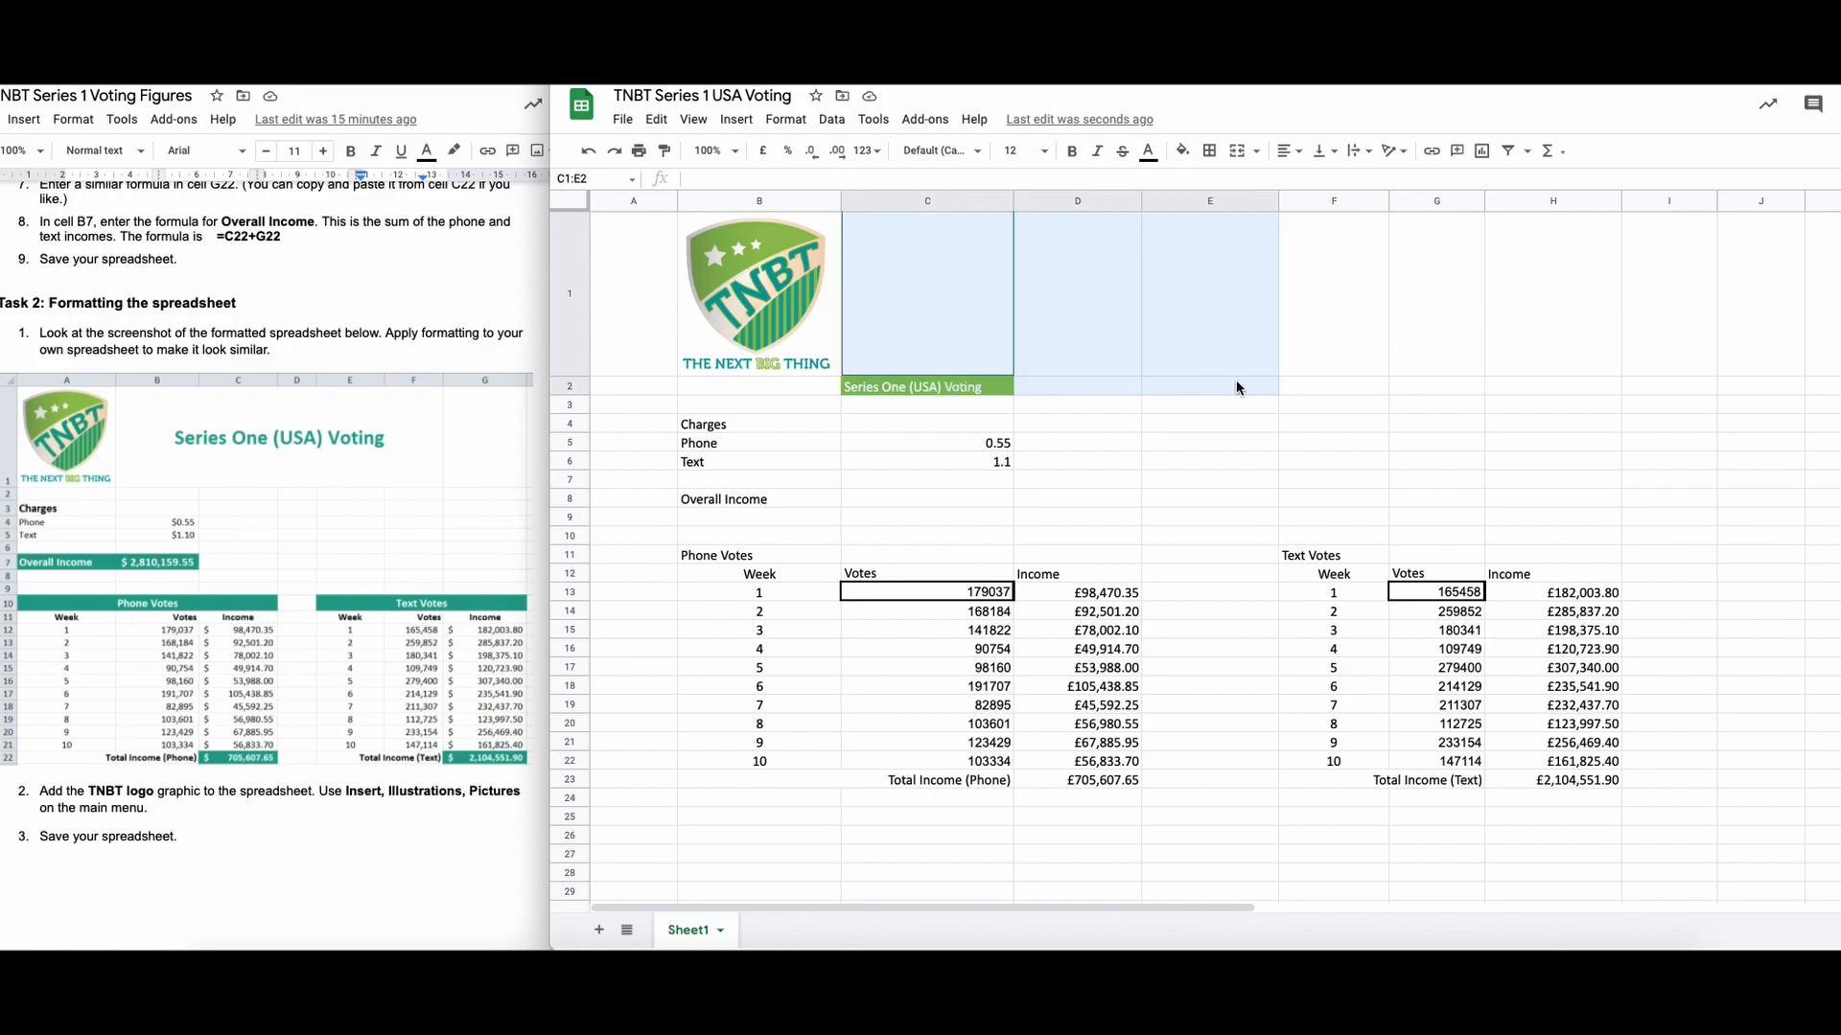
mouse_move(1237, 387)
mouse_down()
mouse_move(1320, 380)
mouse_move(1210, 373)
mouse_move(1213, 389)
mouse_up()
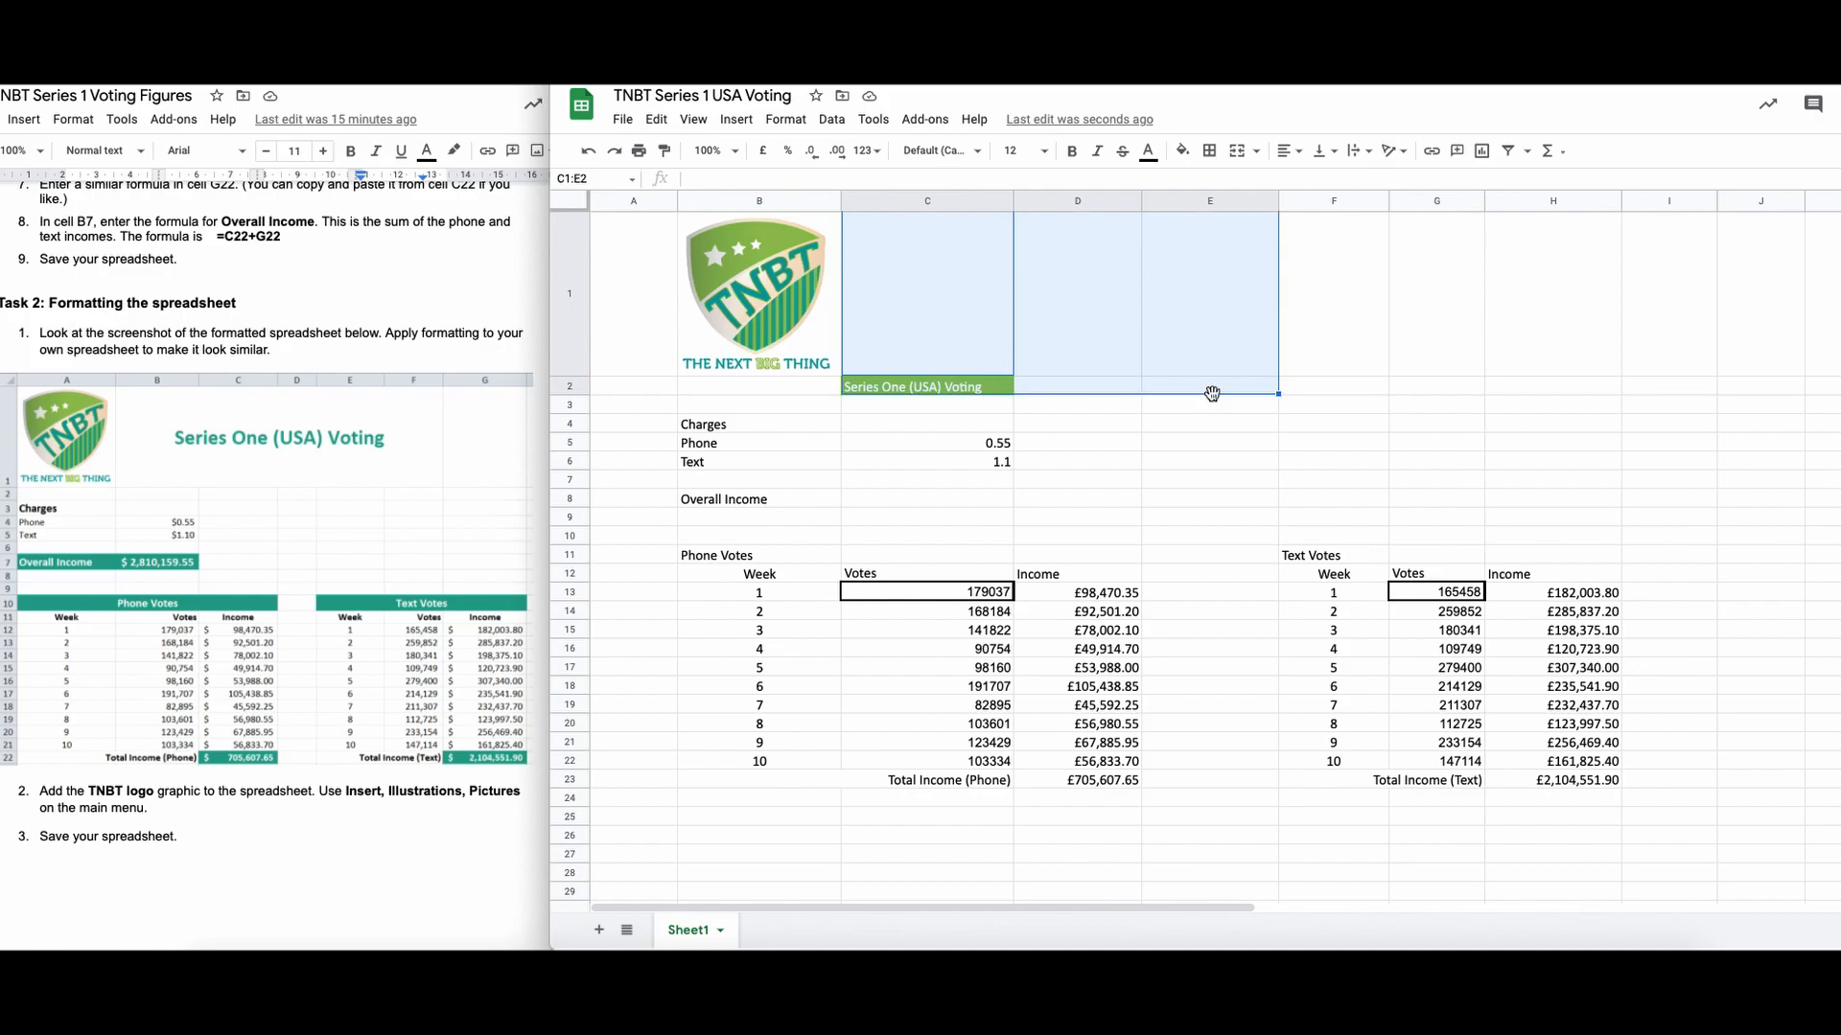
click(1240, 151)
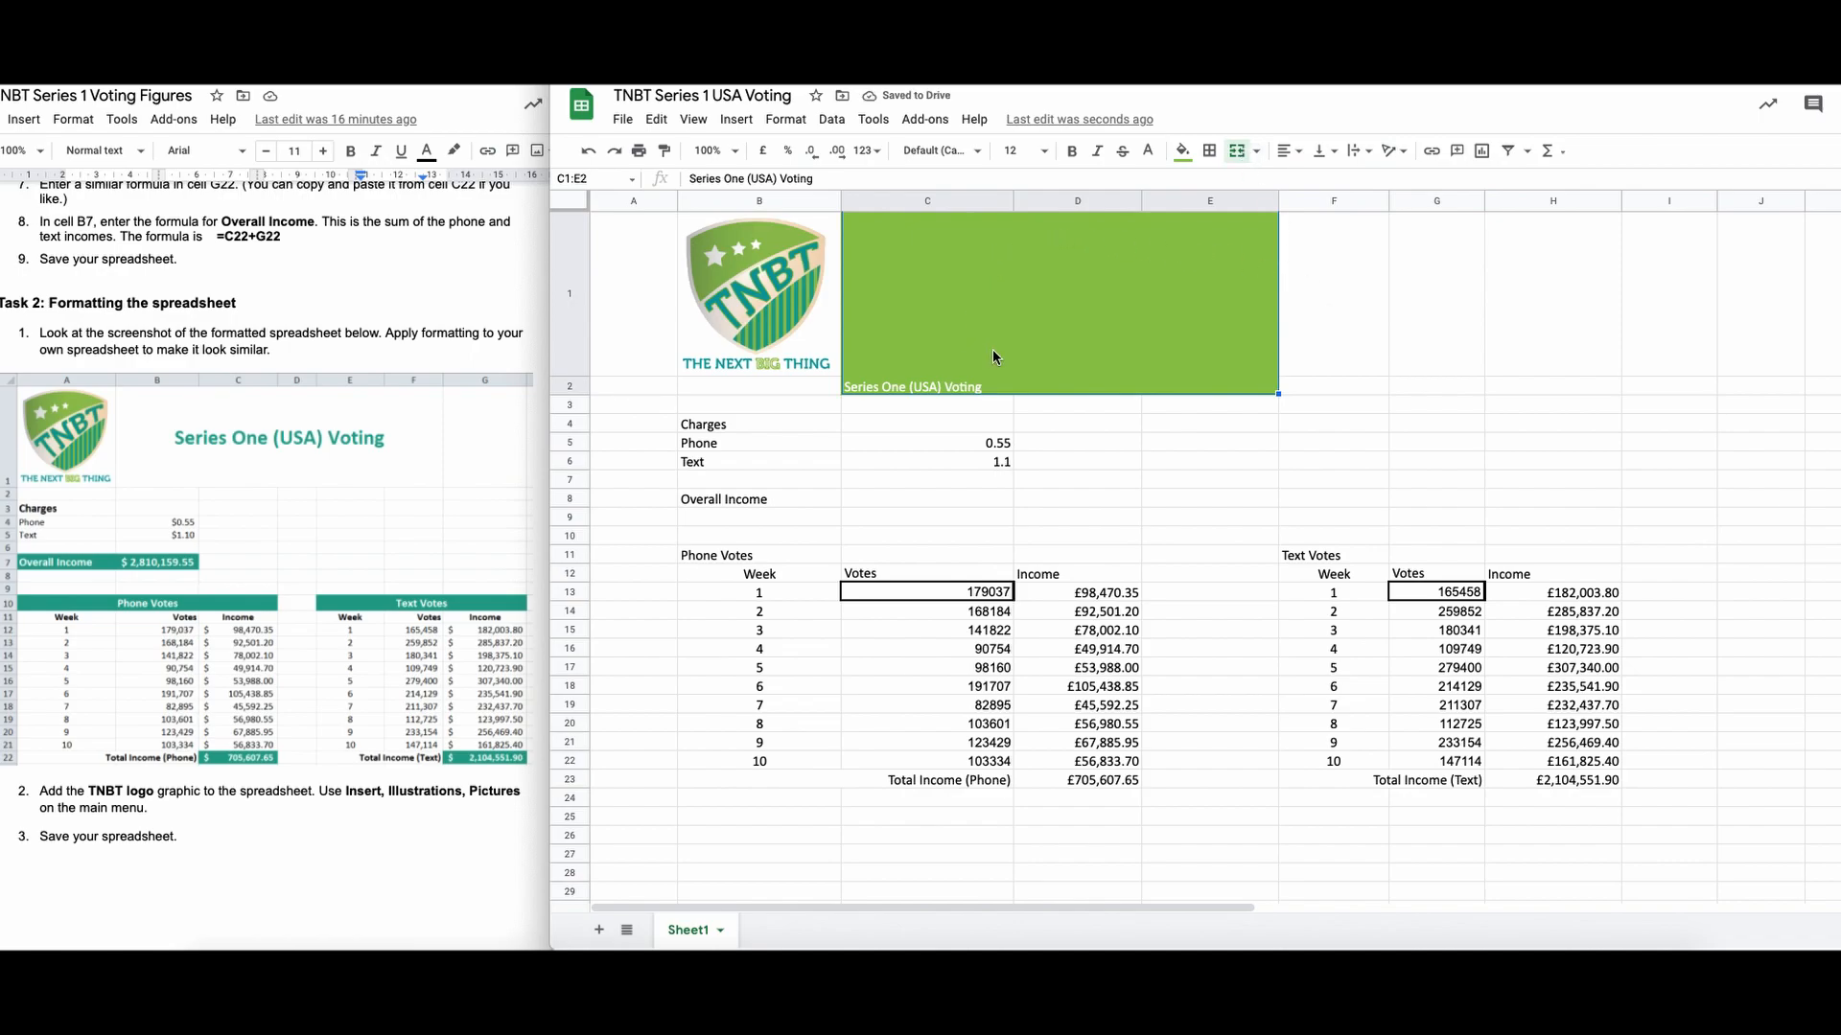
click(1186, 155)
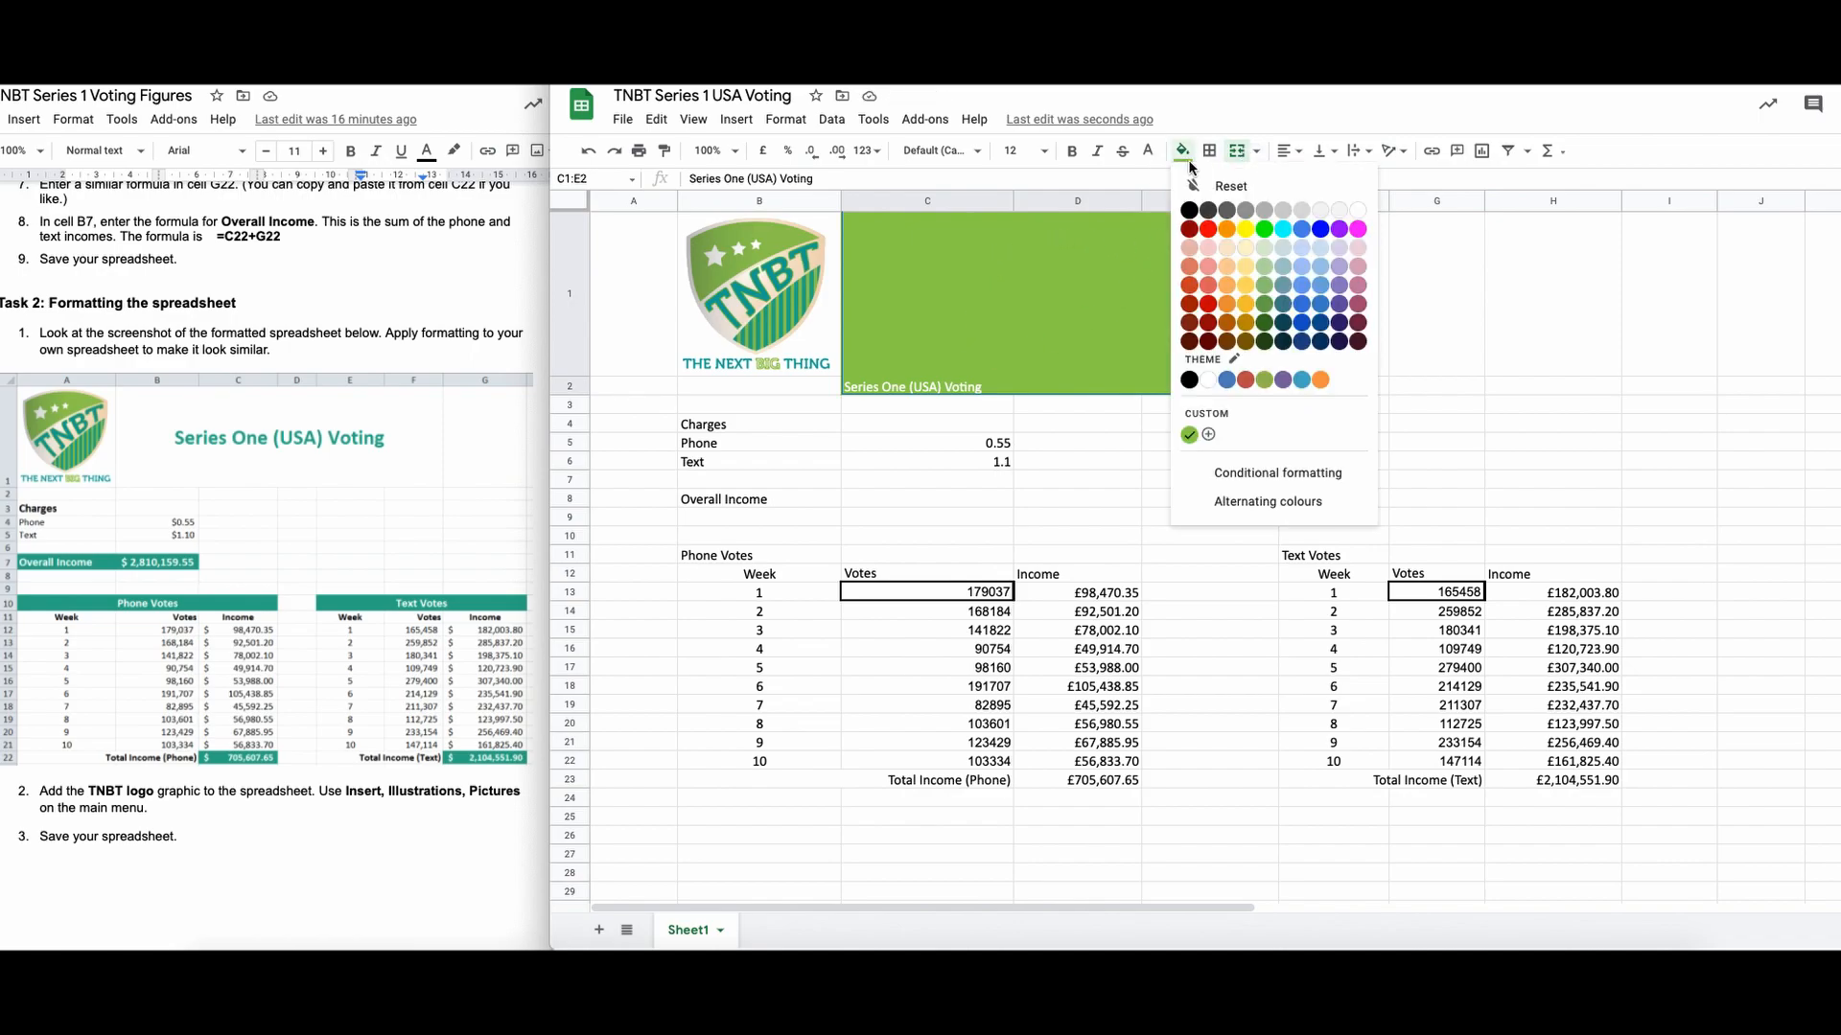
click(1342, 209)
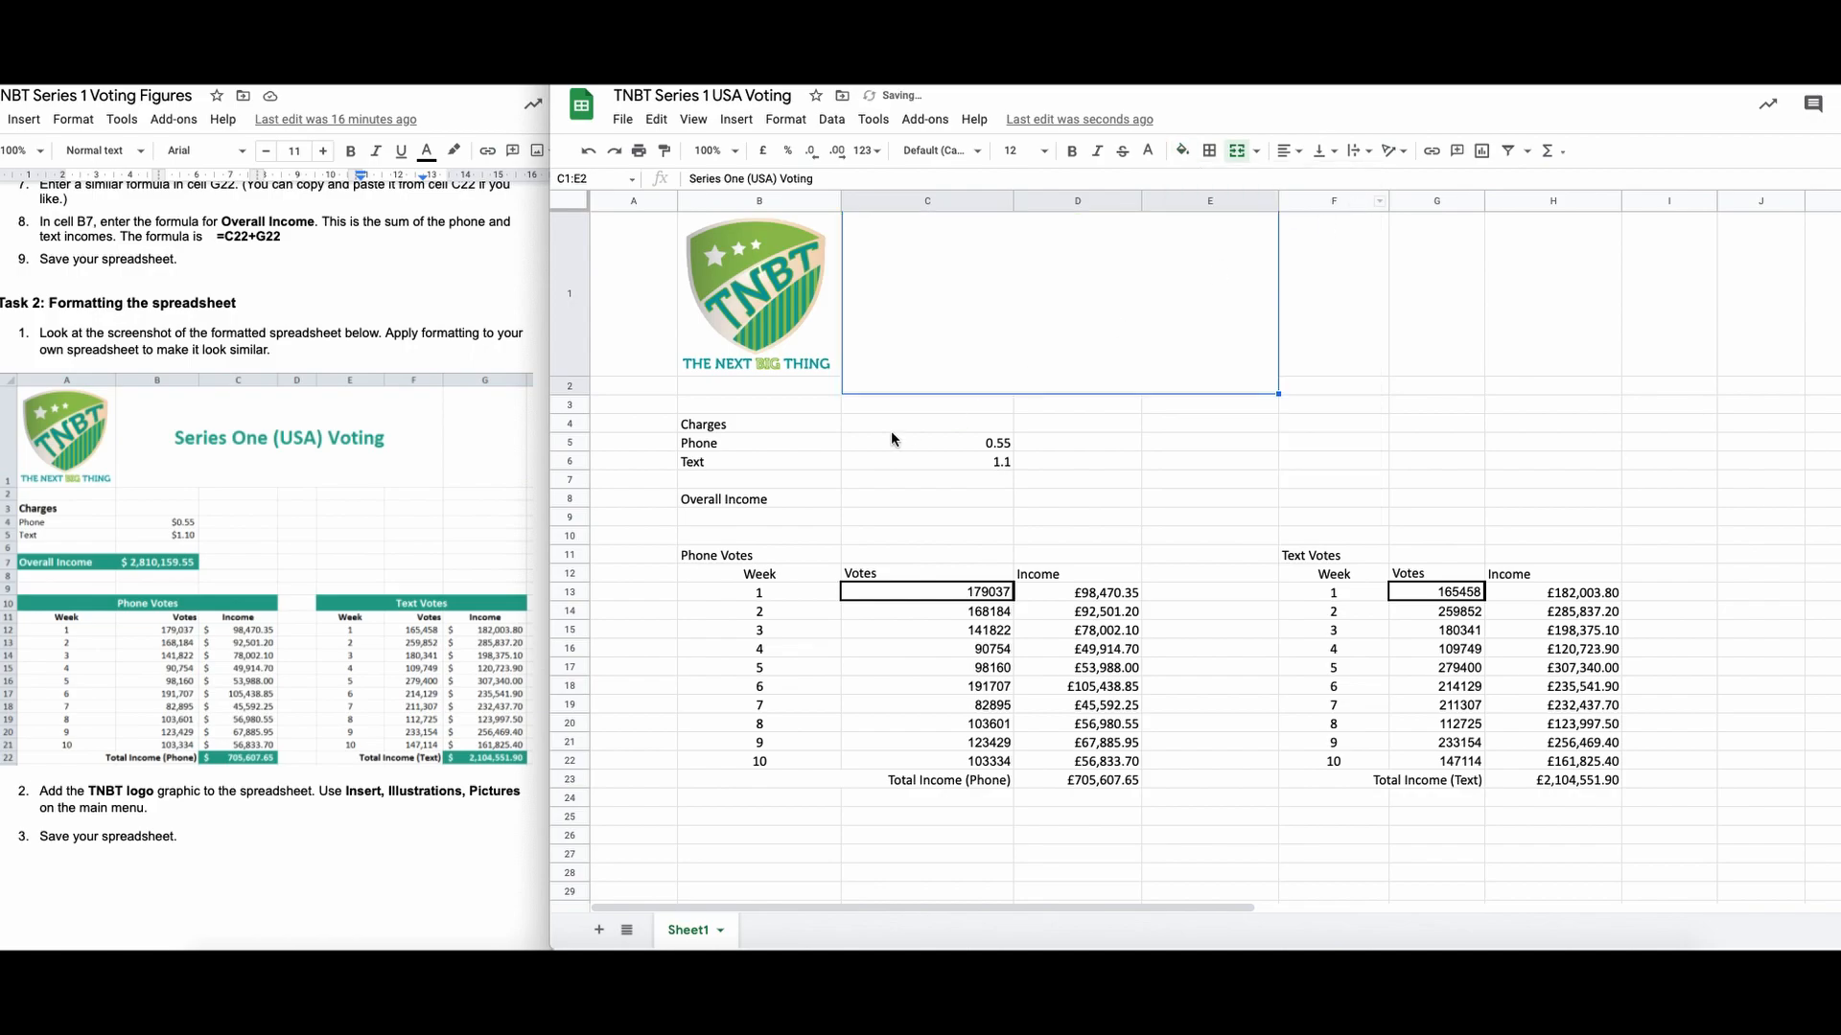
Step: Set the text colour of the Series One (USA) Voting title to black
double_click(934, 376)
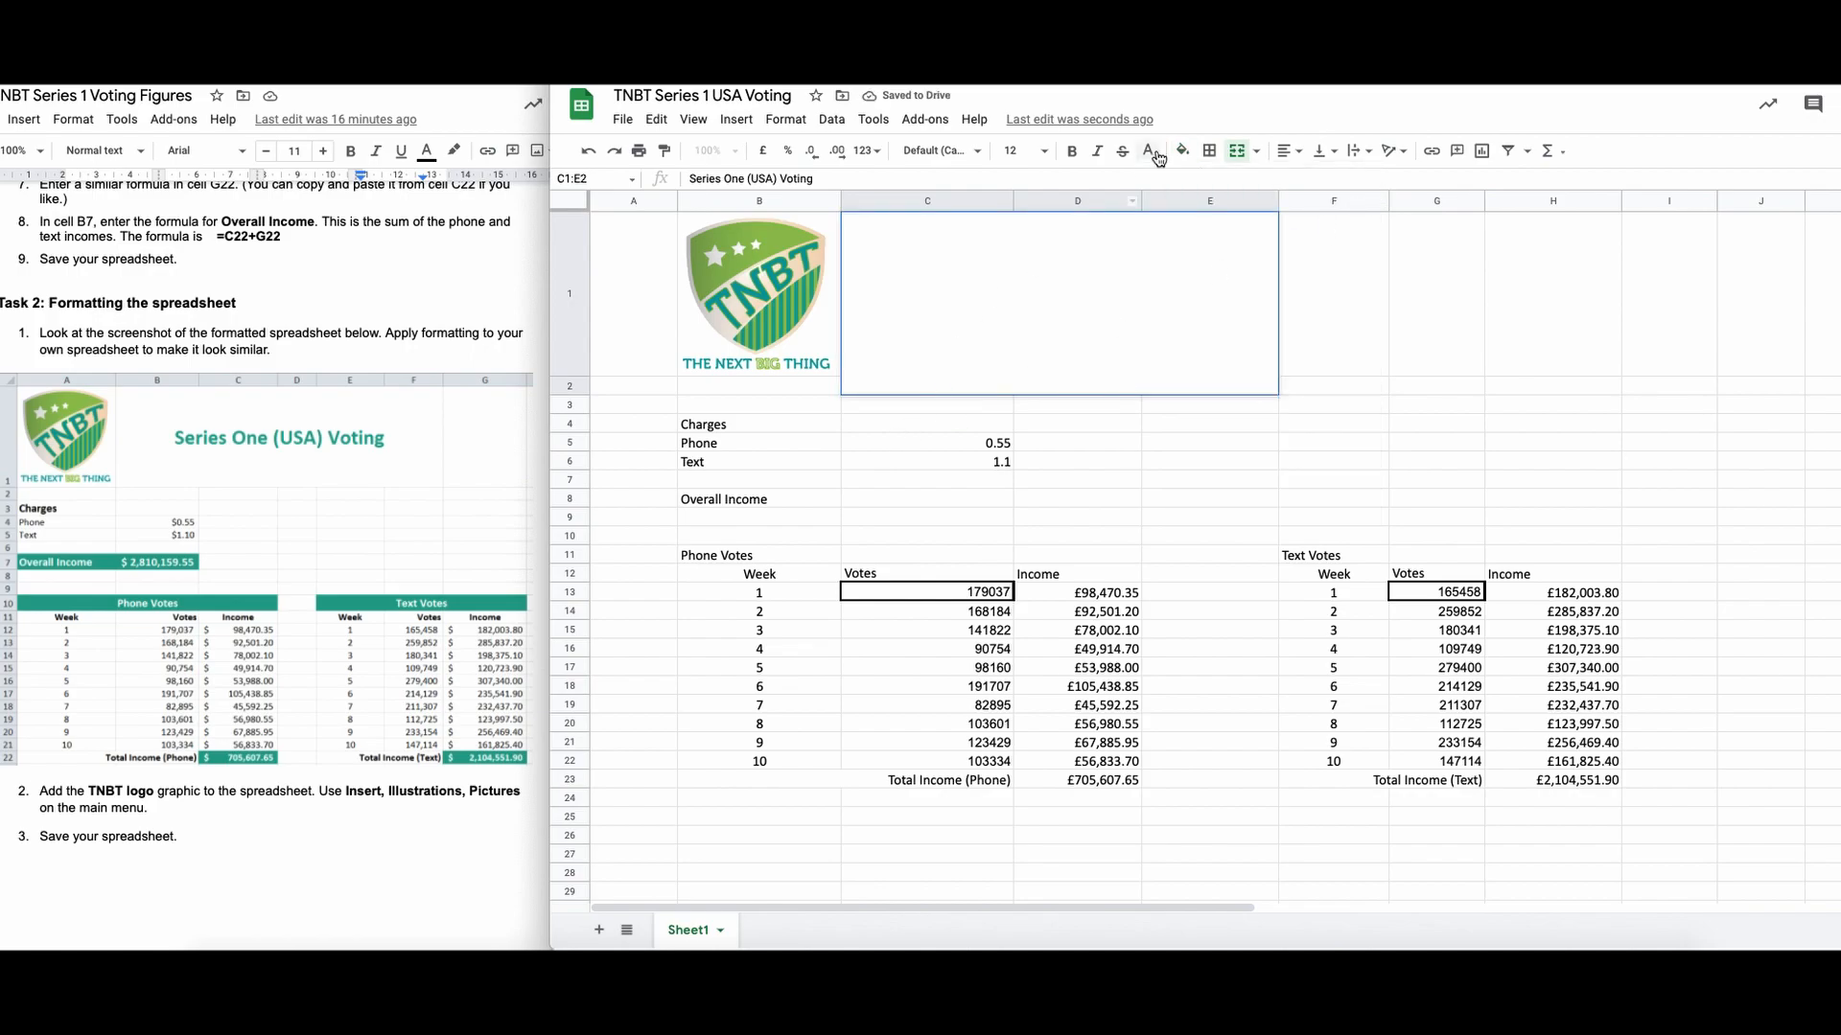
key(ctrl+a)
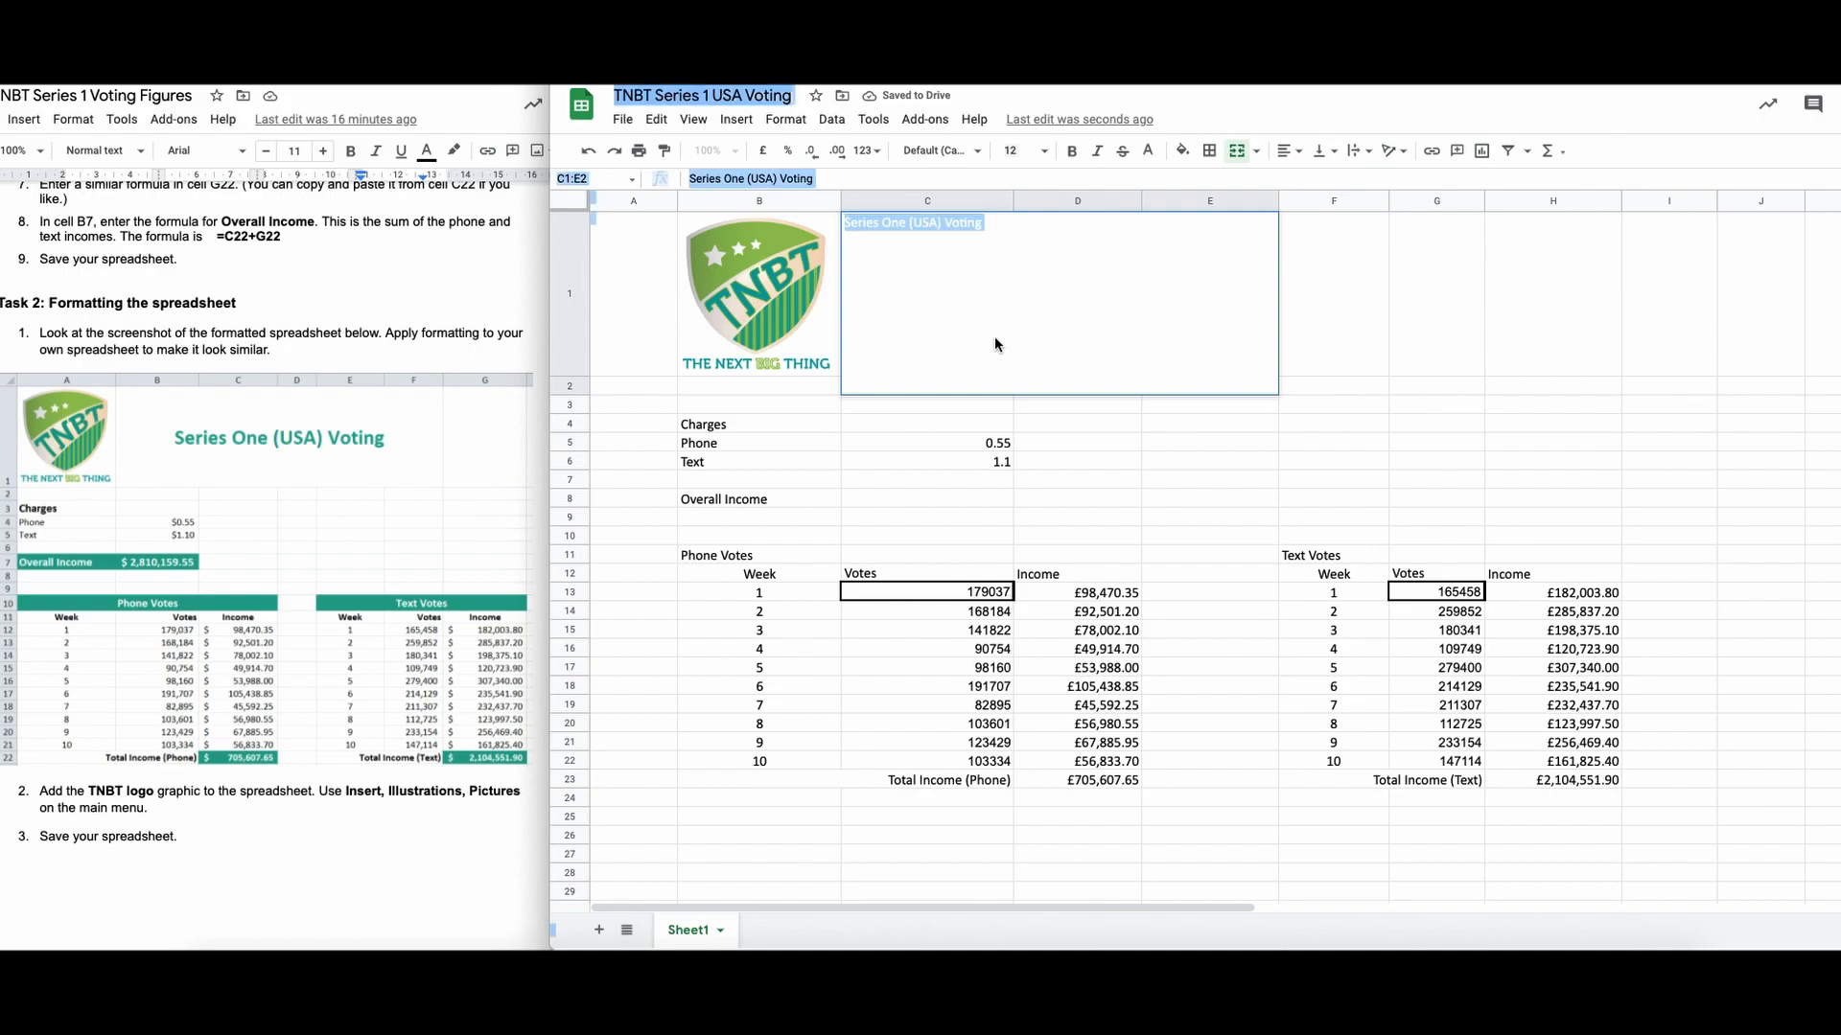
click(1148, 150)
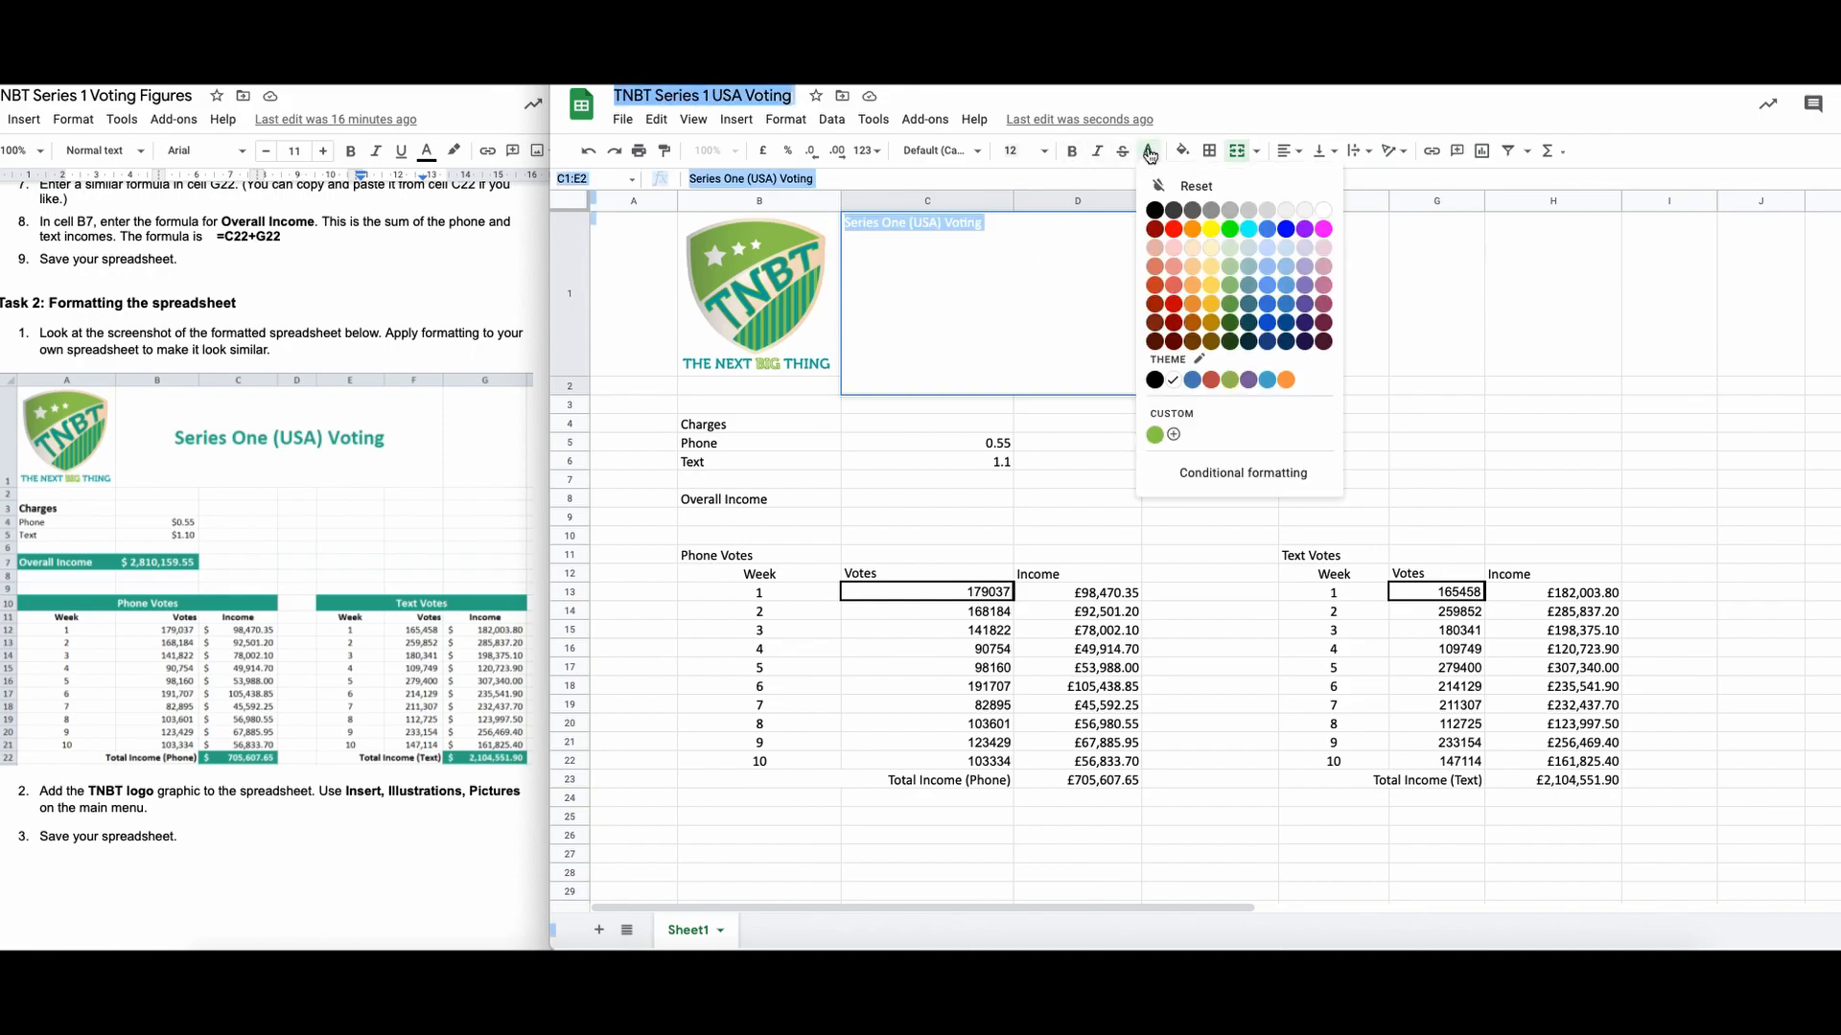
click(1160, 217)
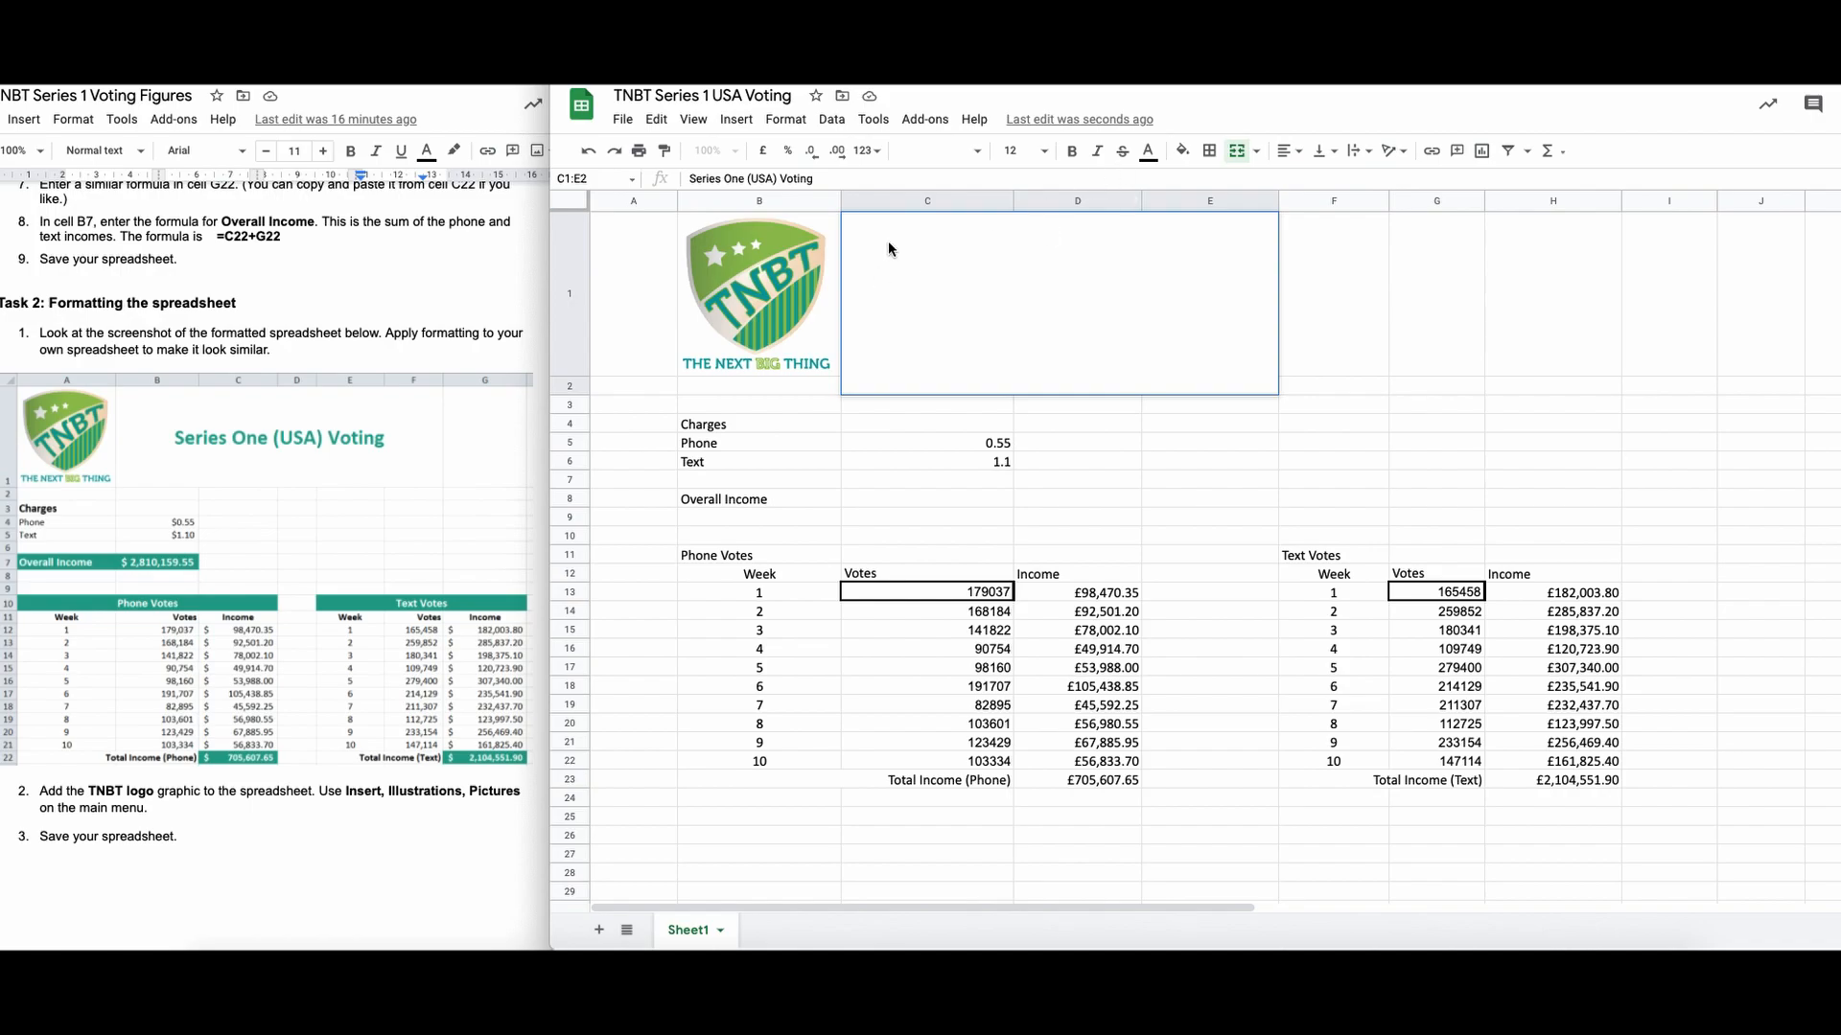
click(1430, 328)
click(1083, 350)
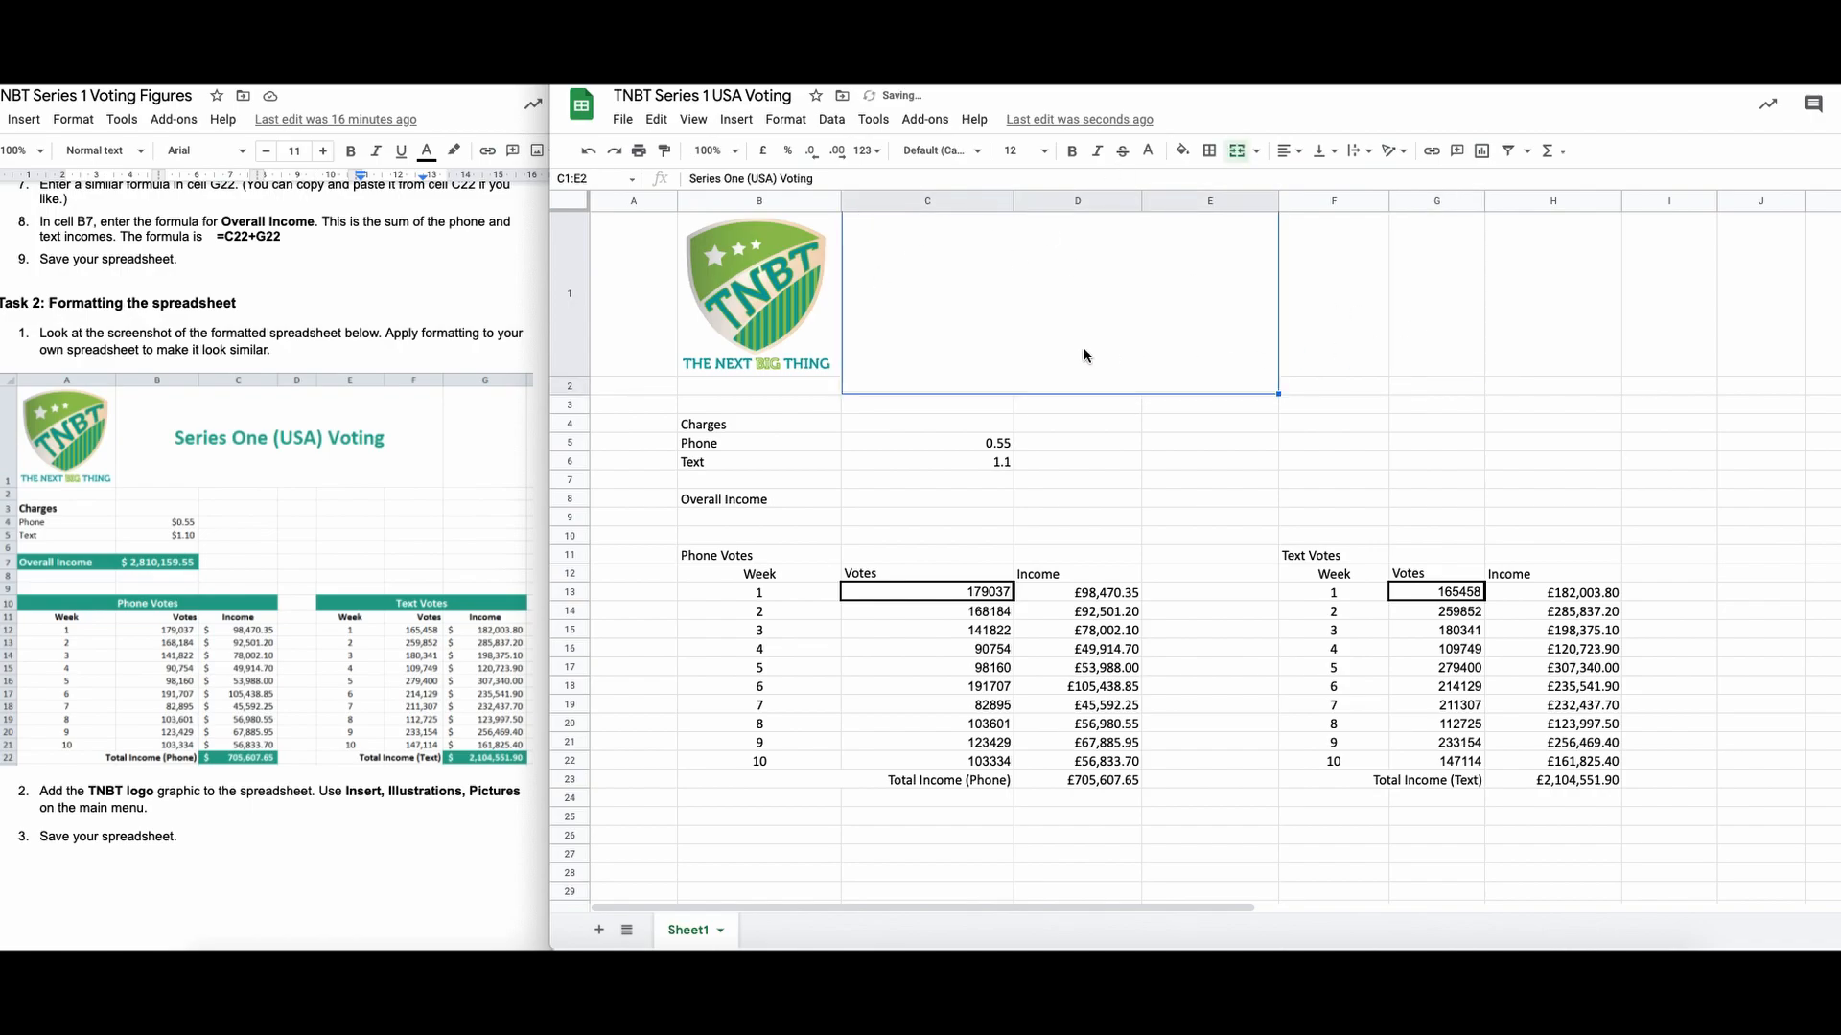
click(1147, 151)
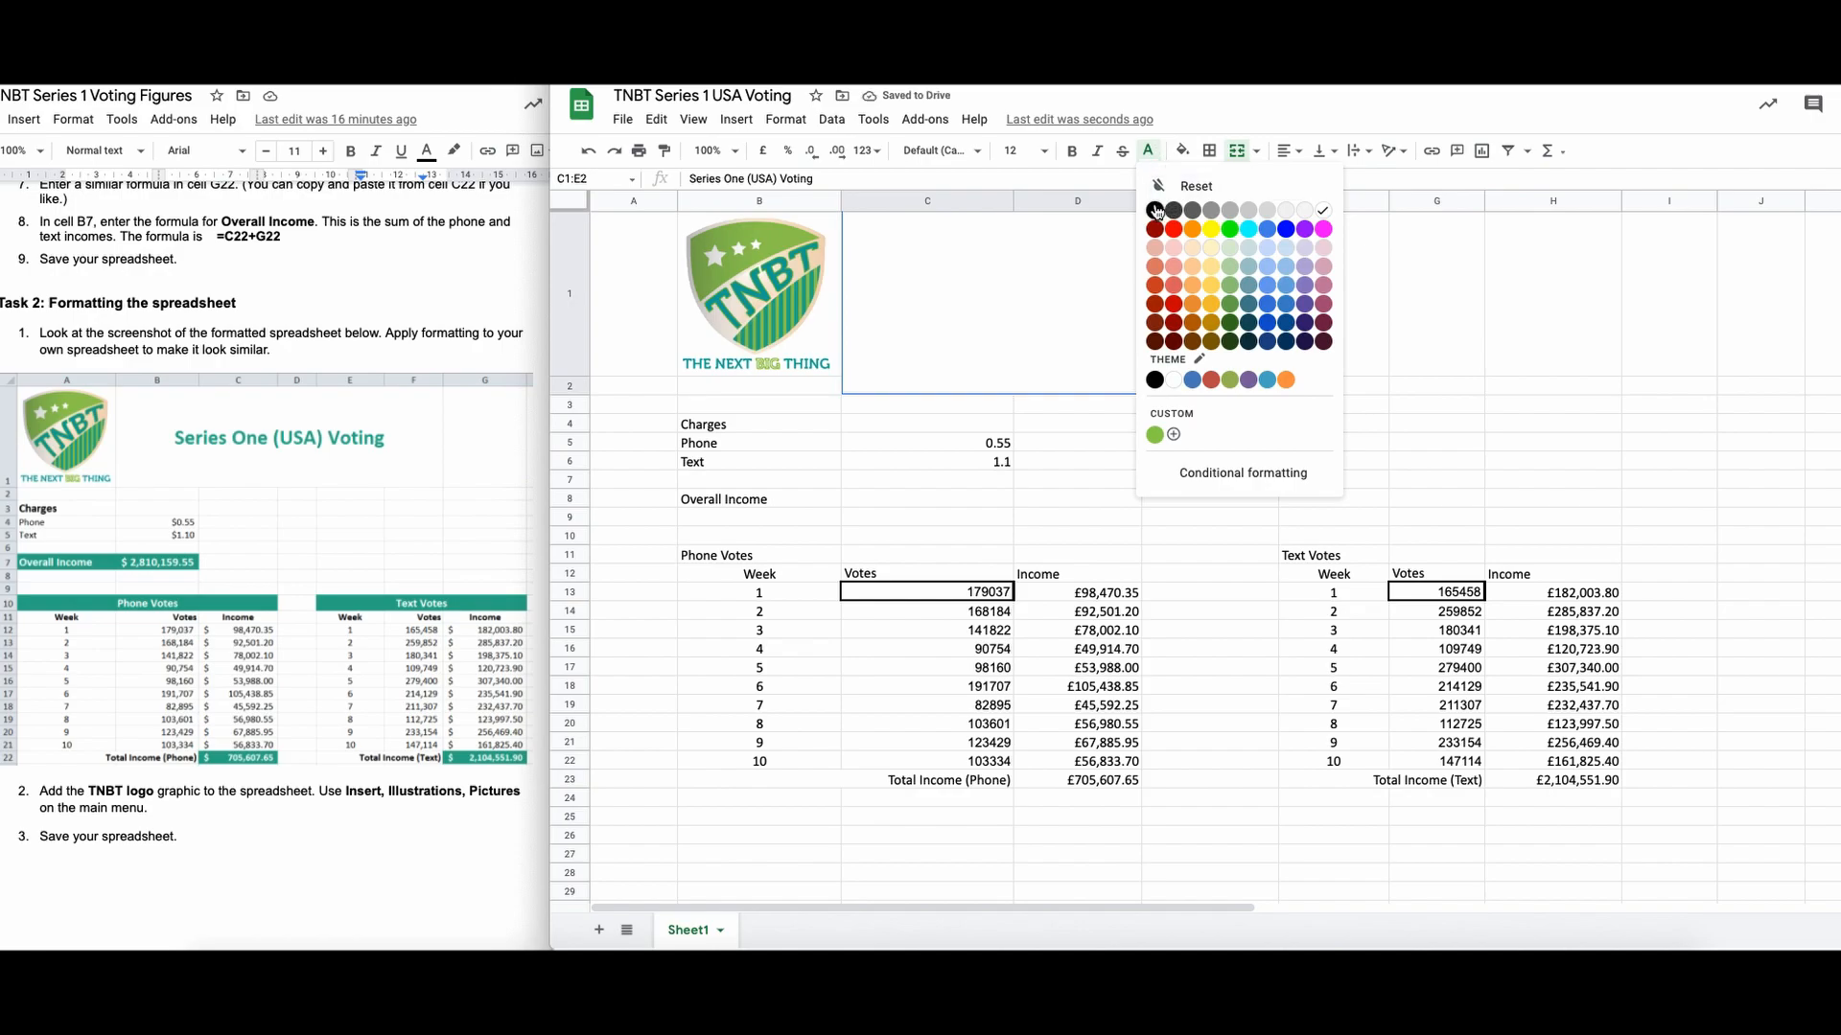
click(1166, 205)
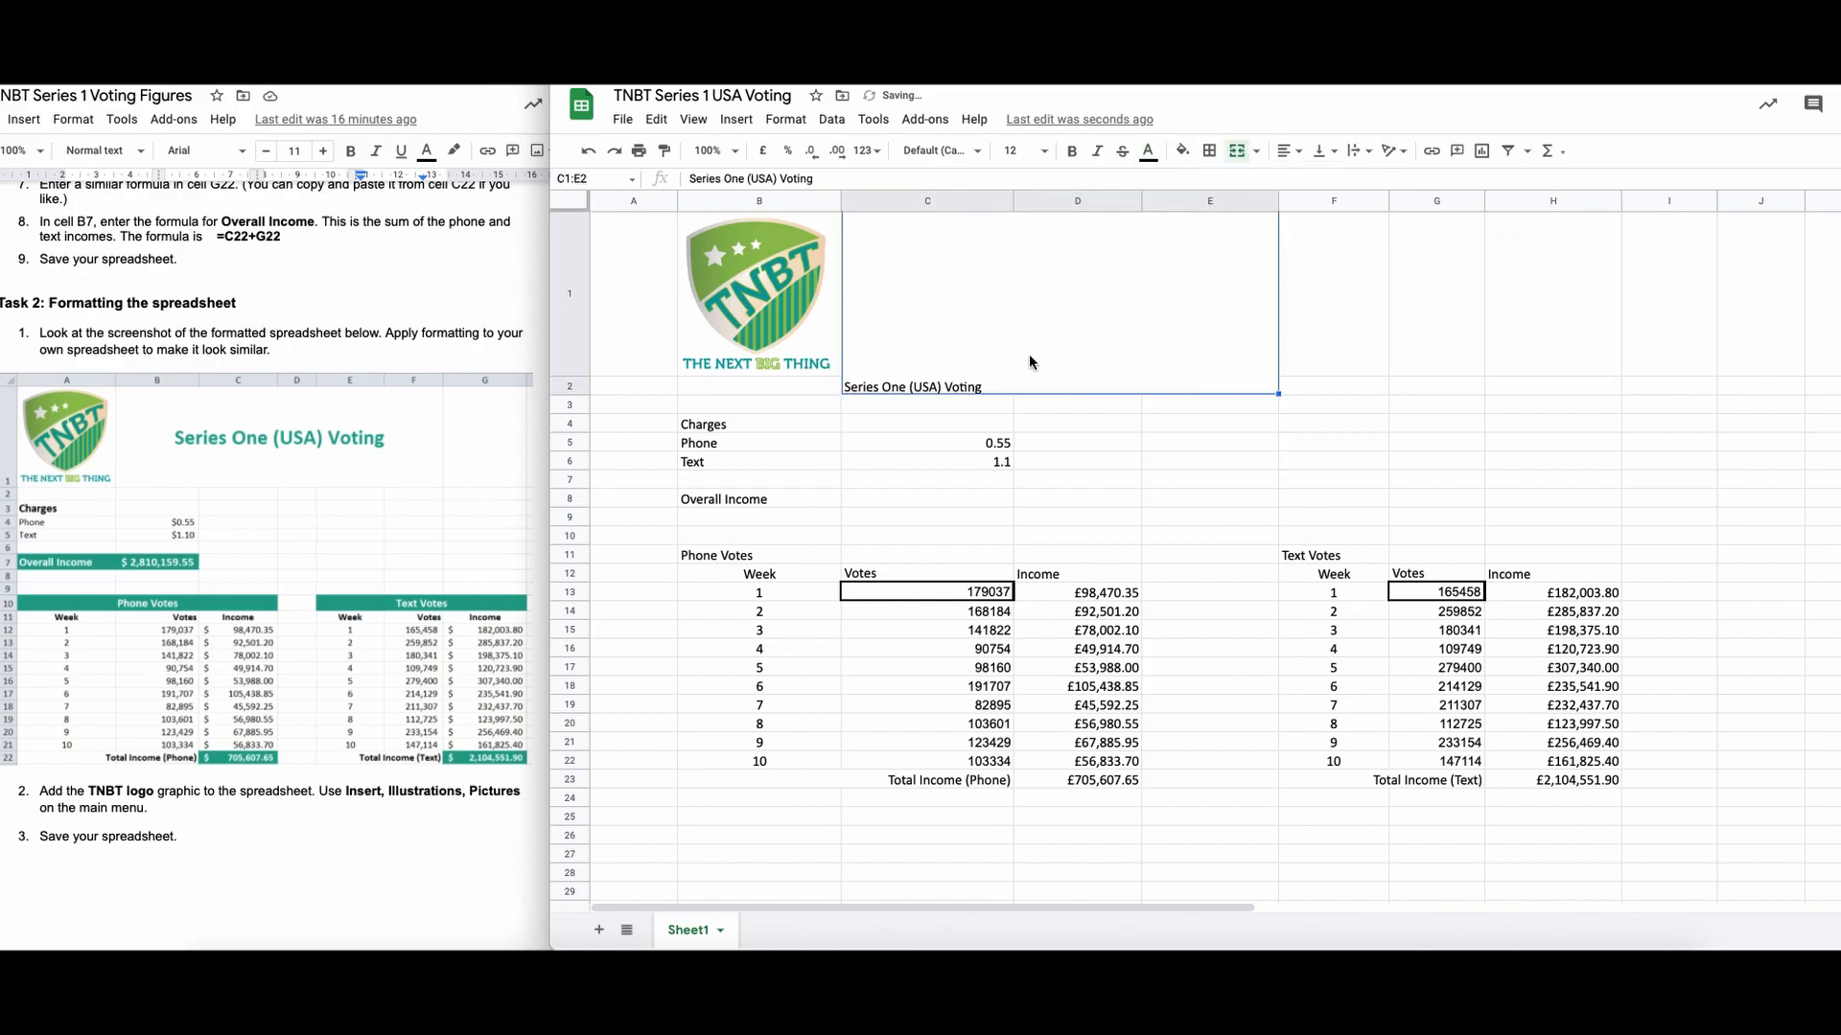
Step: Set the Series One (USA) Voting title to the custom green text colour and make it bold
click(1148, 151)
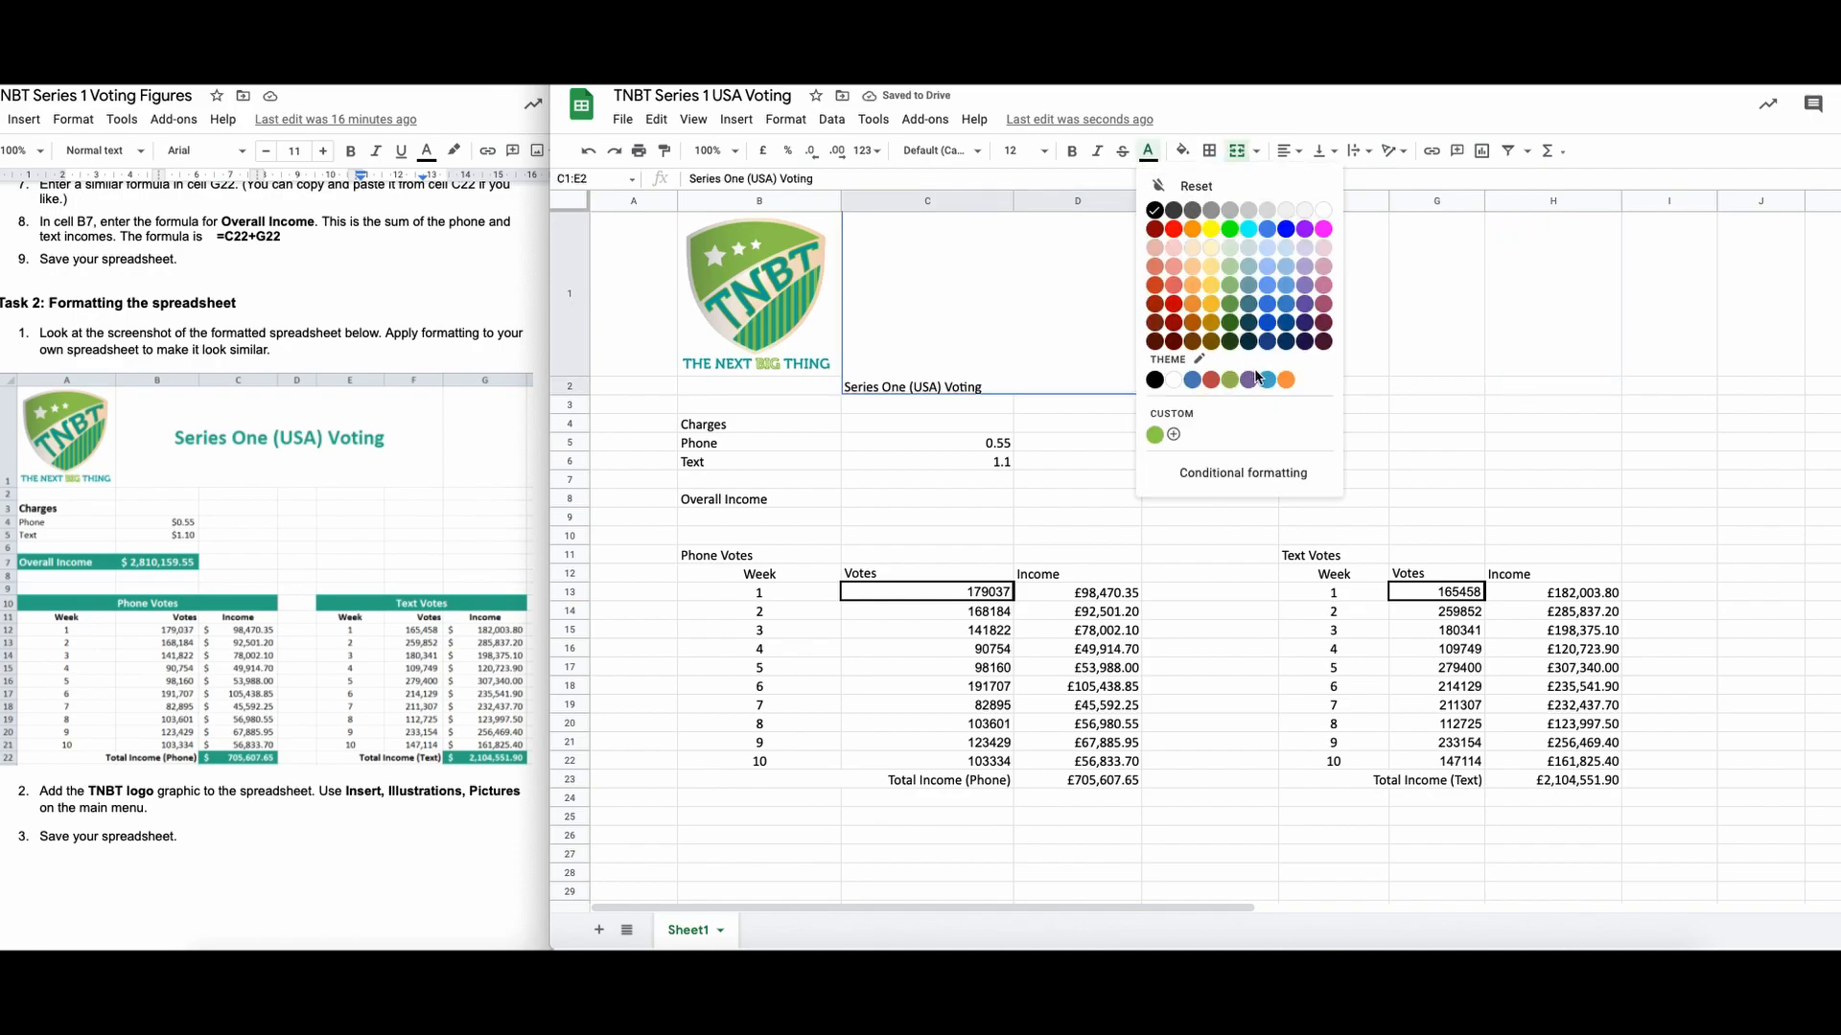
click(1156, 436)
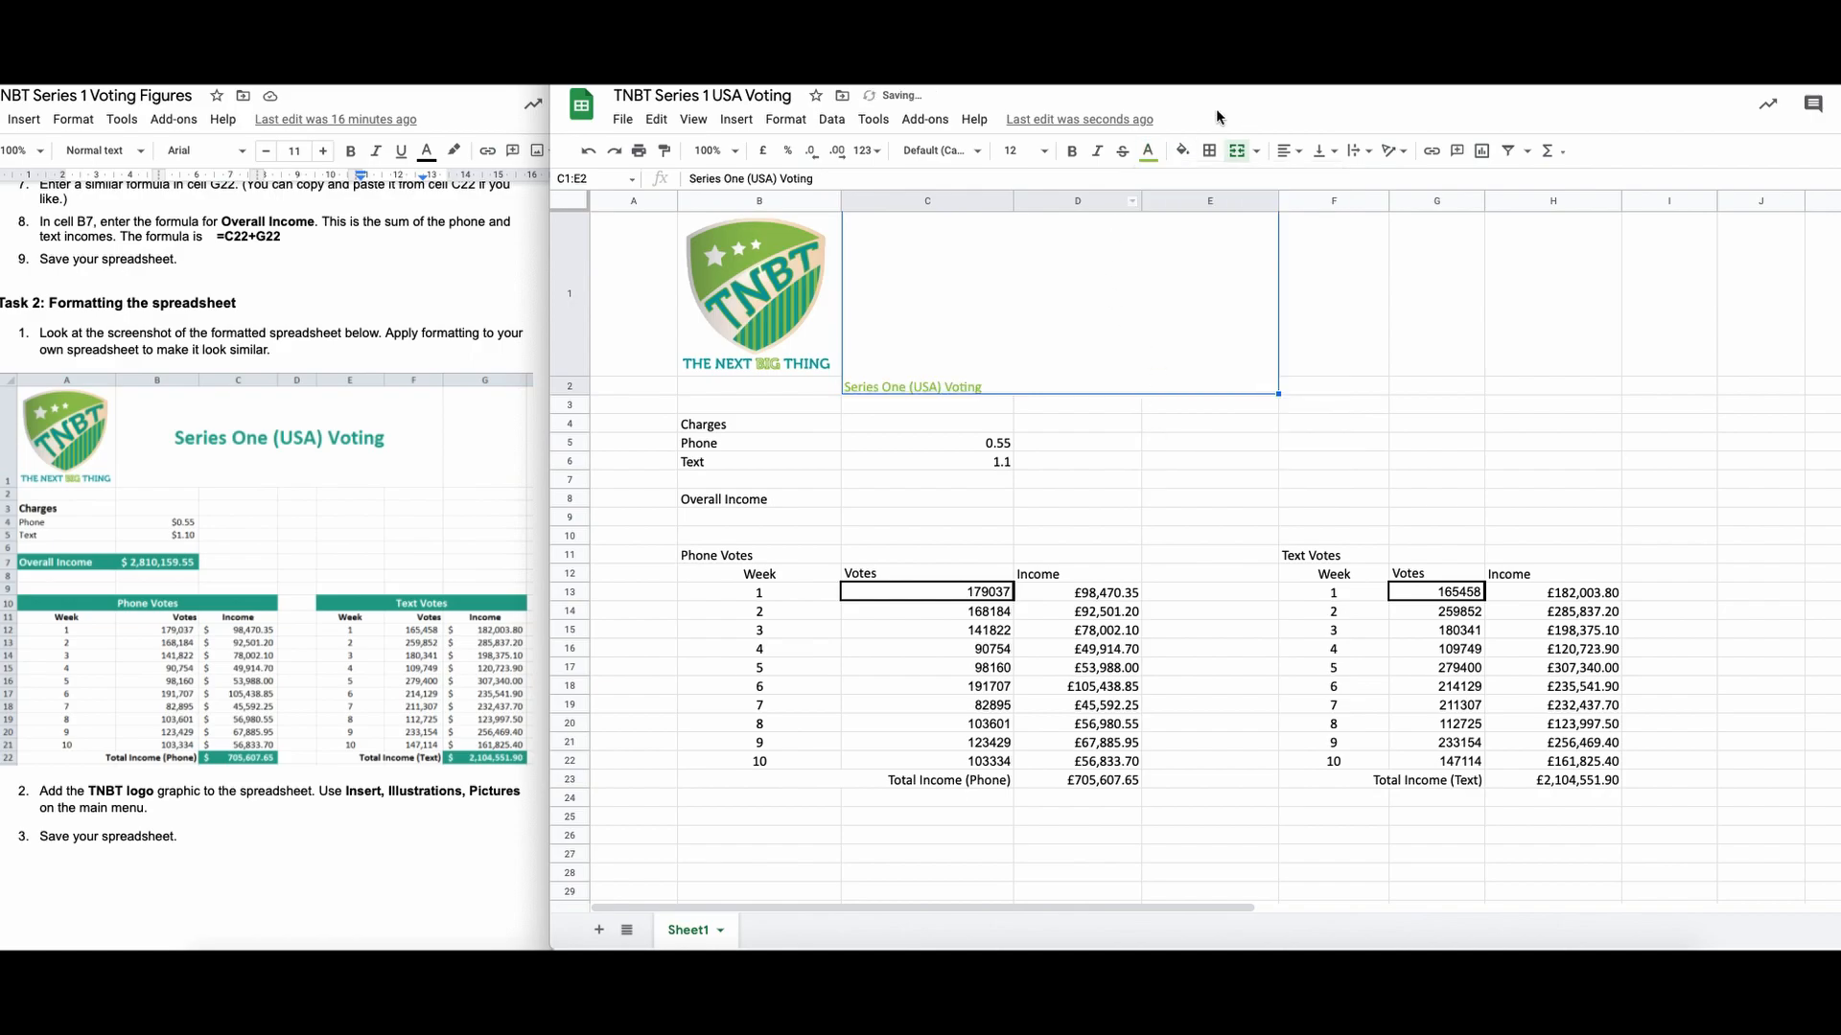
click(1072, 151)
Step: Centre the Series One (USA) Voting title vertically and horizontally within the merged cell C1:E2
click(1333, 151)
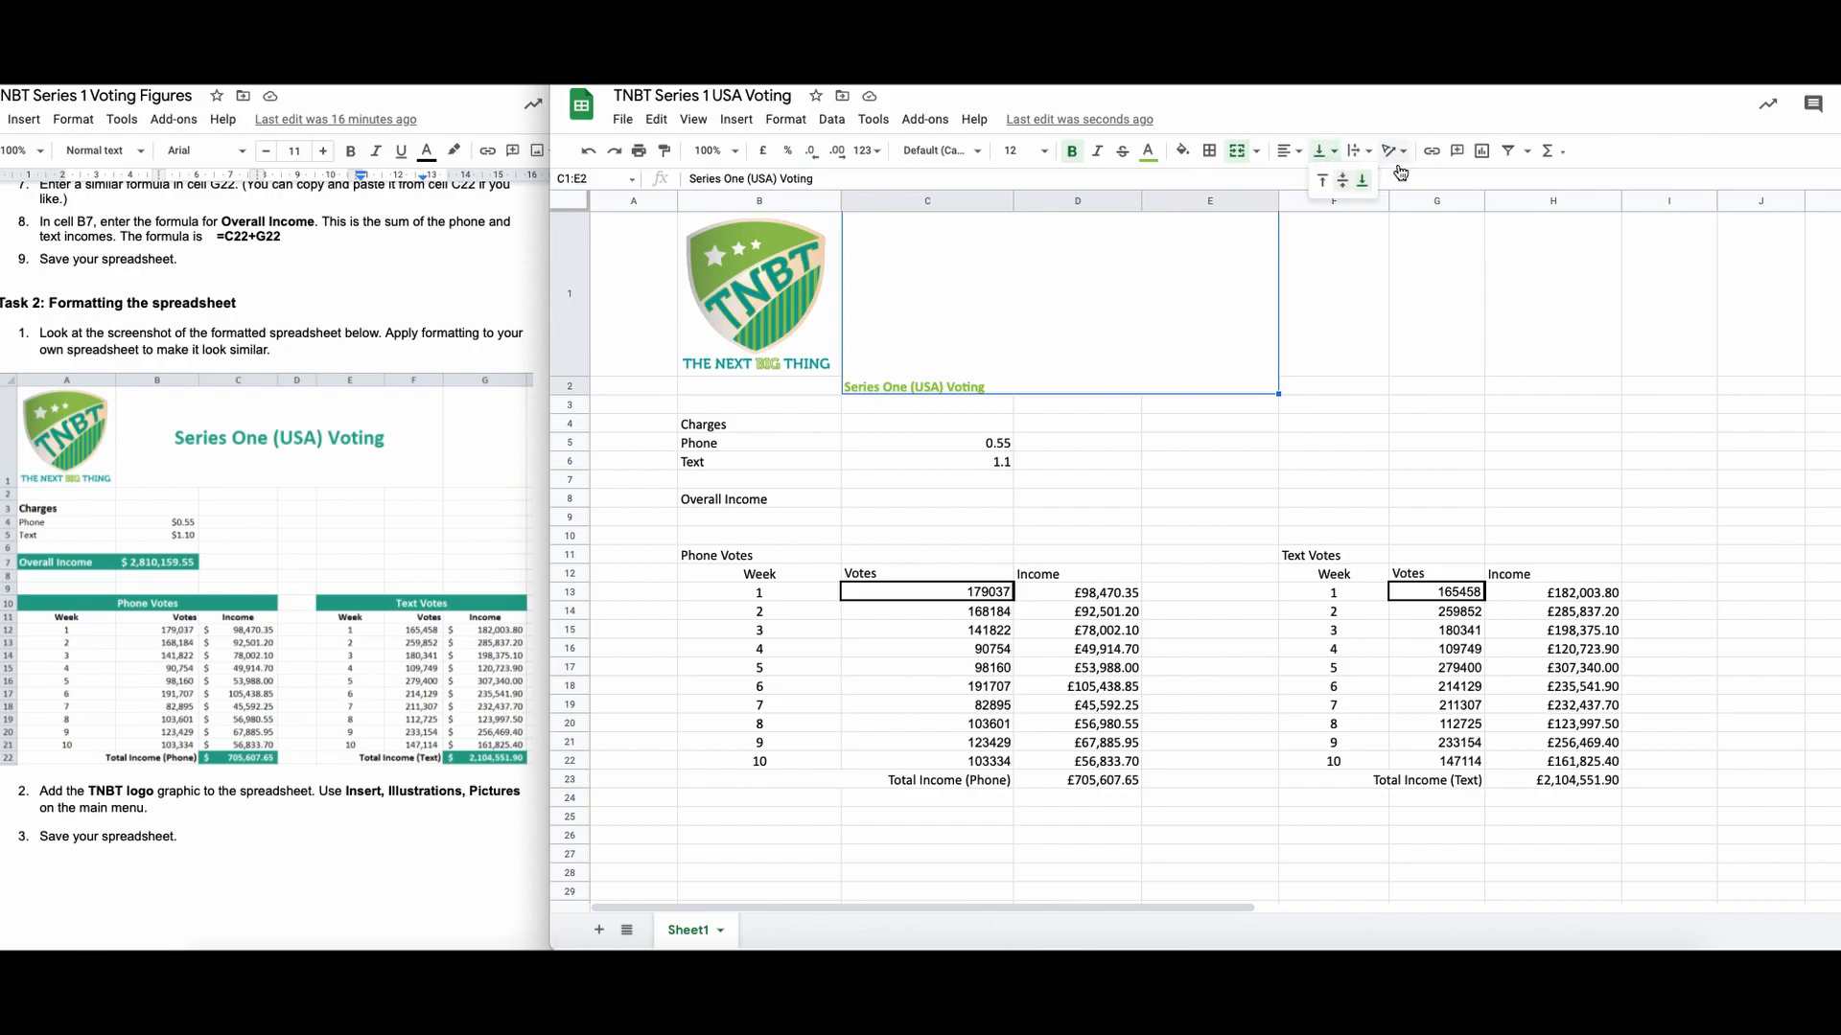
click(1343, 191)
click(1291, 152)
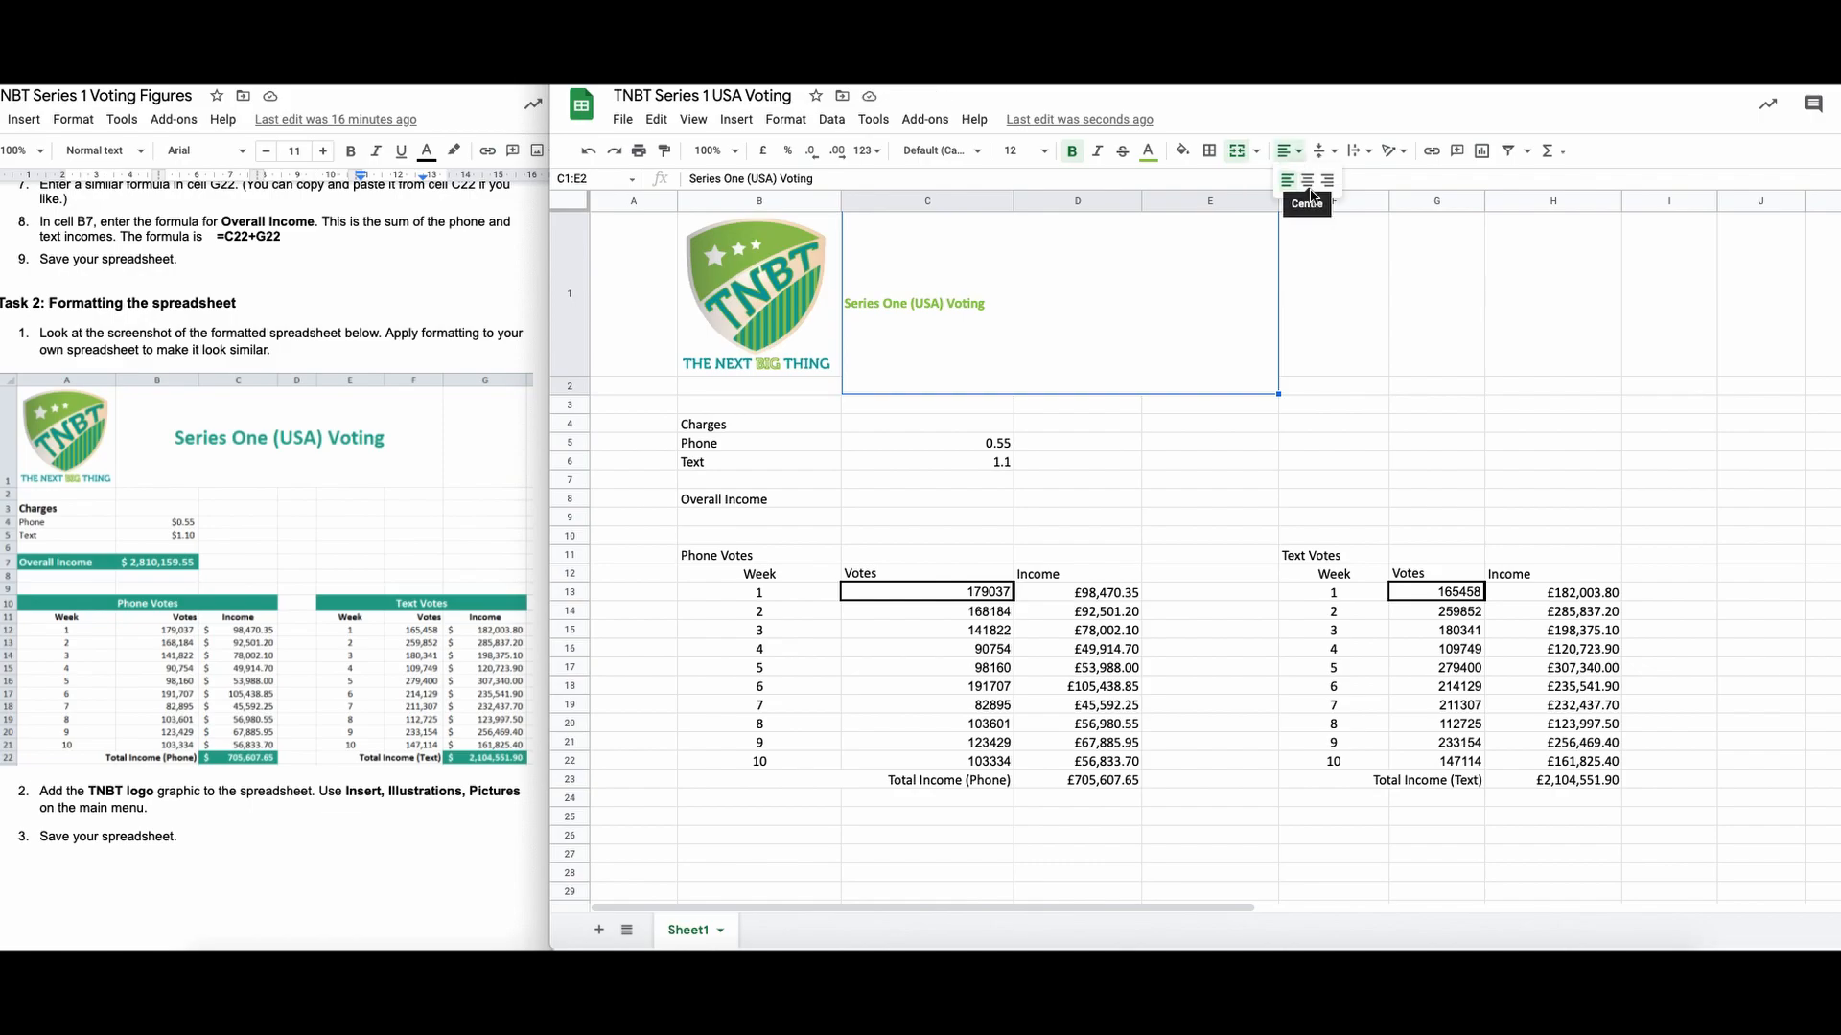
click(1308, 187)
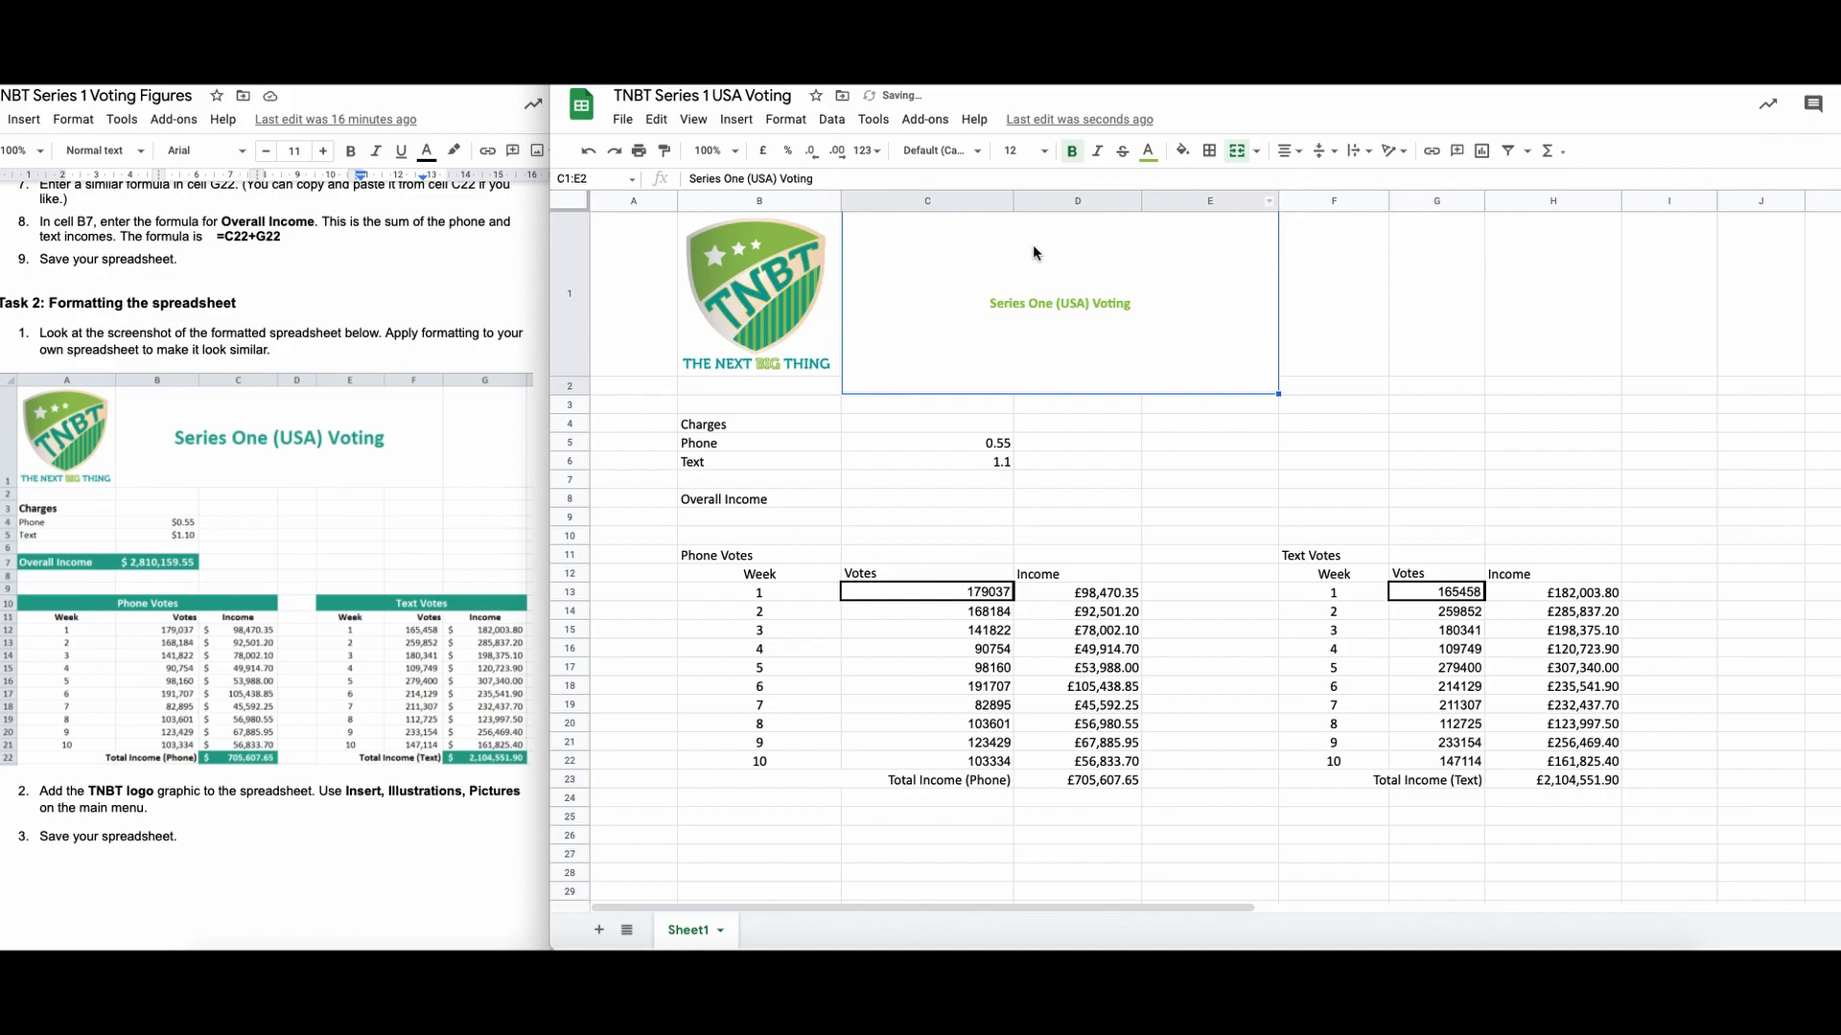
Step: Set the font size of the Series One (USA) Voting title to 36
click(1043, 151)
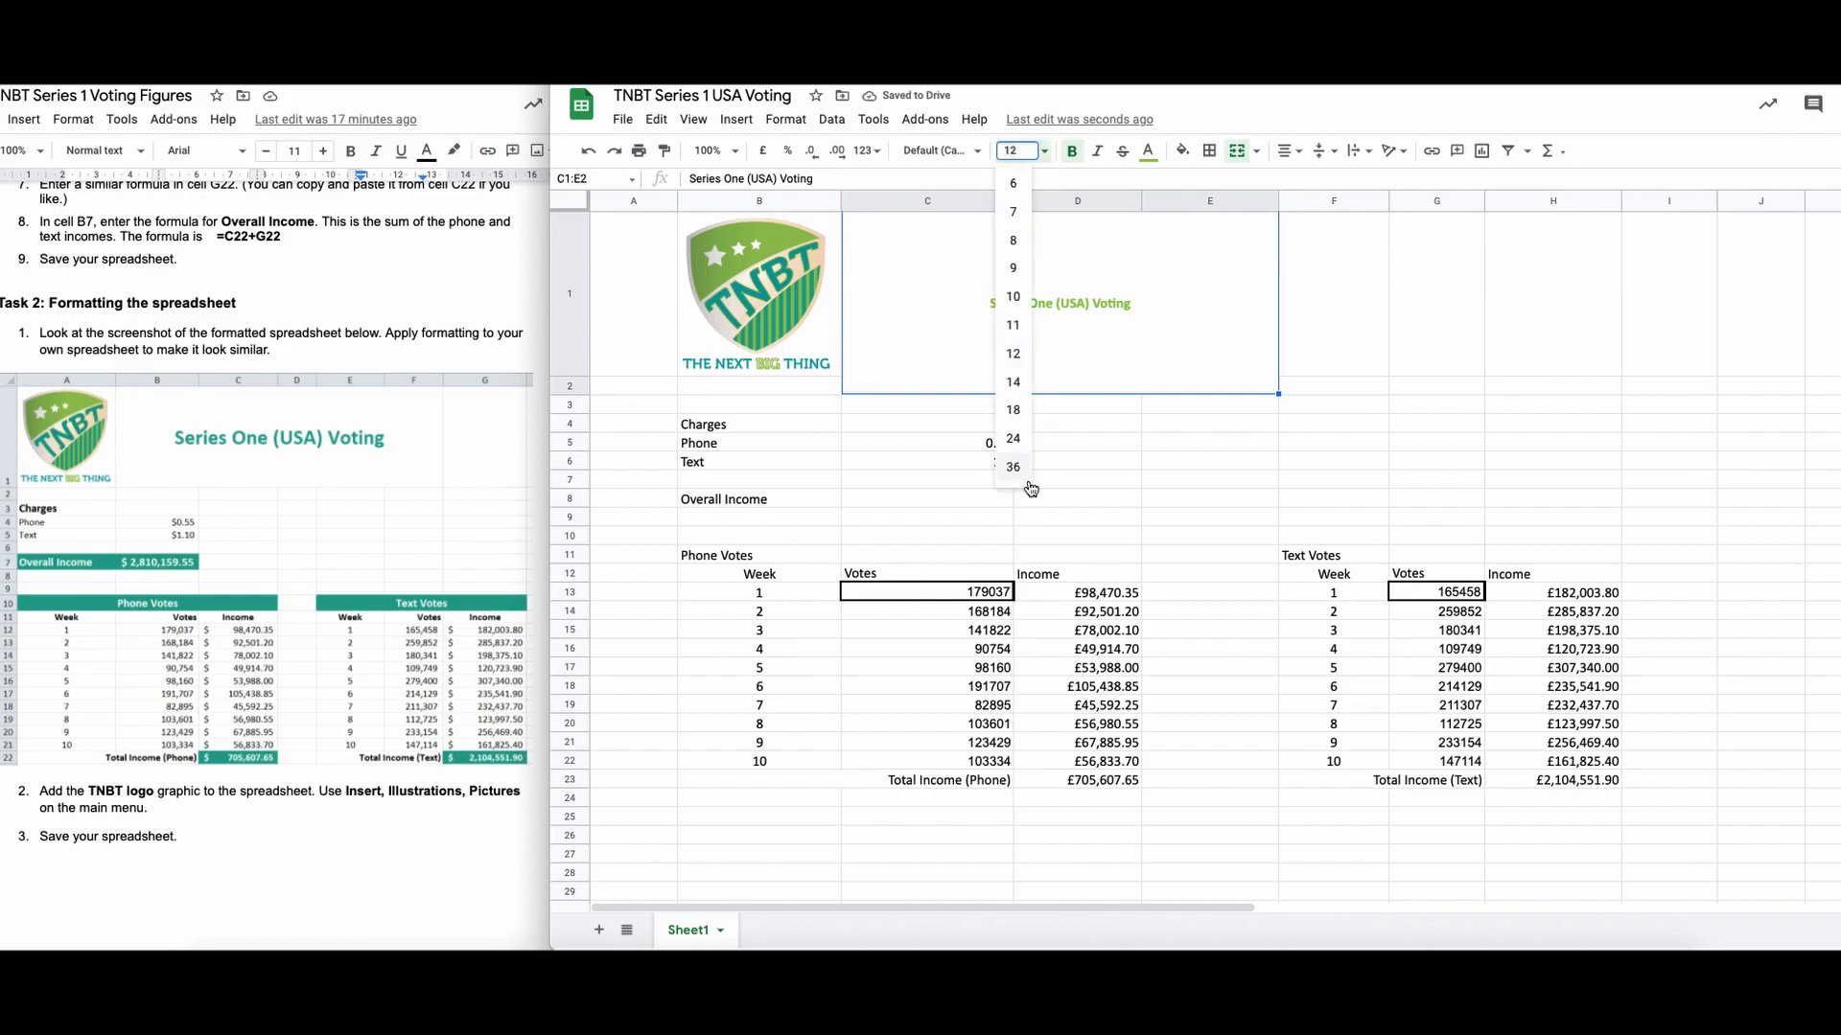
click(1045, 155)
click(1047, 151)
click(1015, 464)
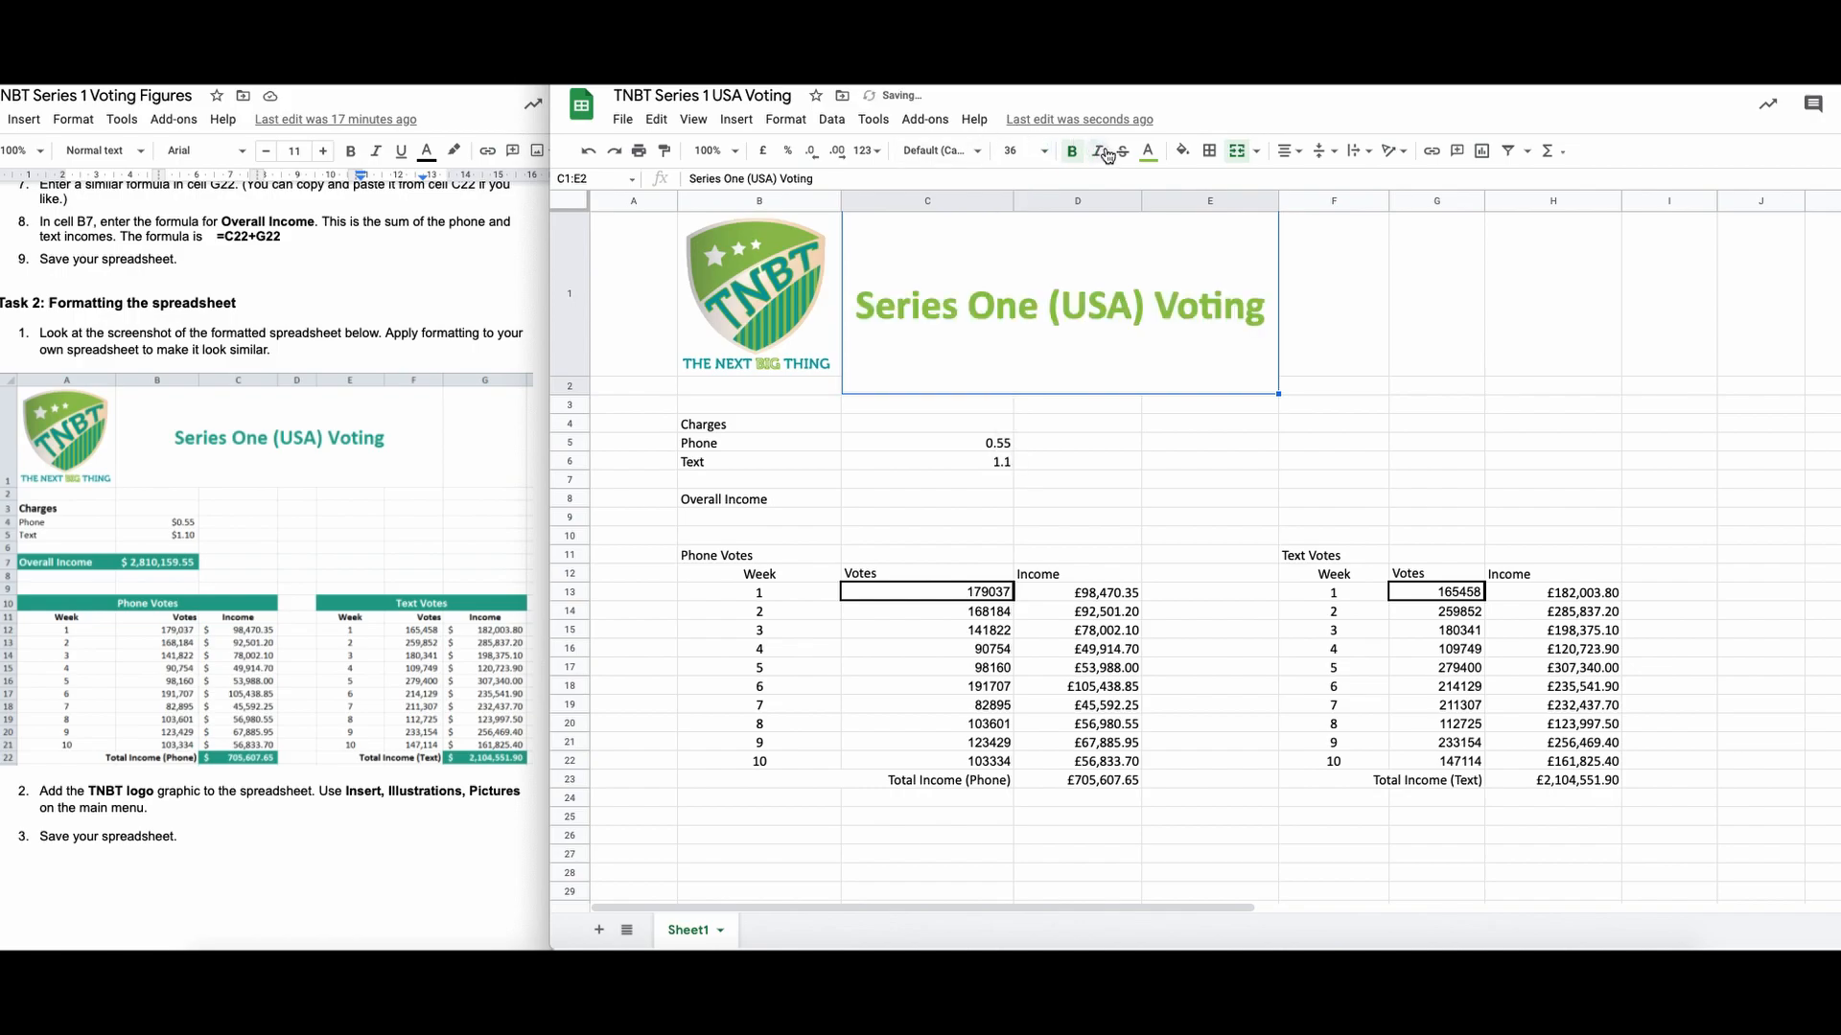
Step: Set the font size of the Series One (USA) Voting title to 30
click(1014, 150)
key(BackSpace)
text(0)
key(Return)
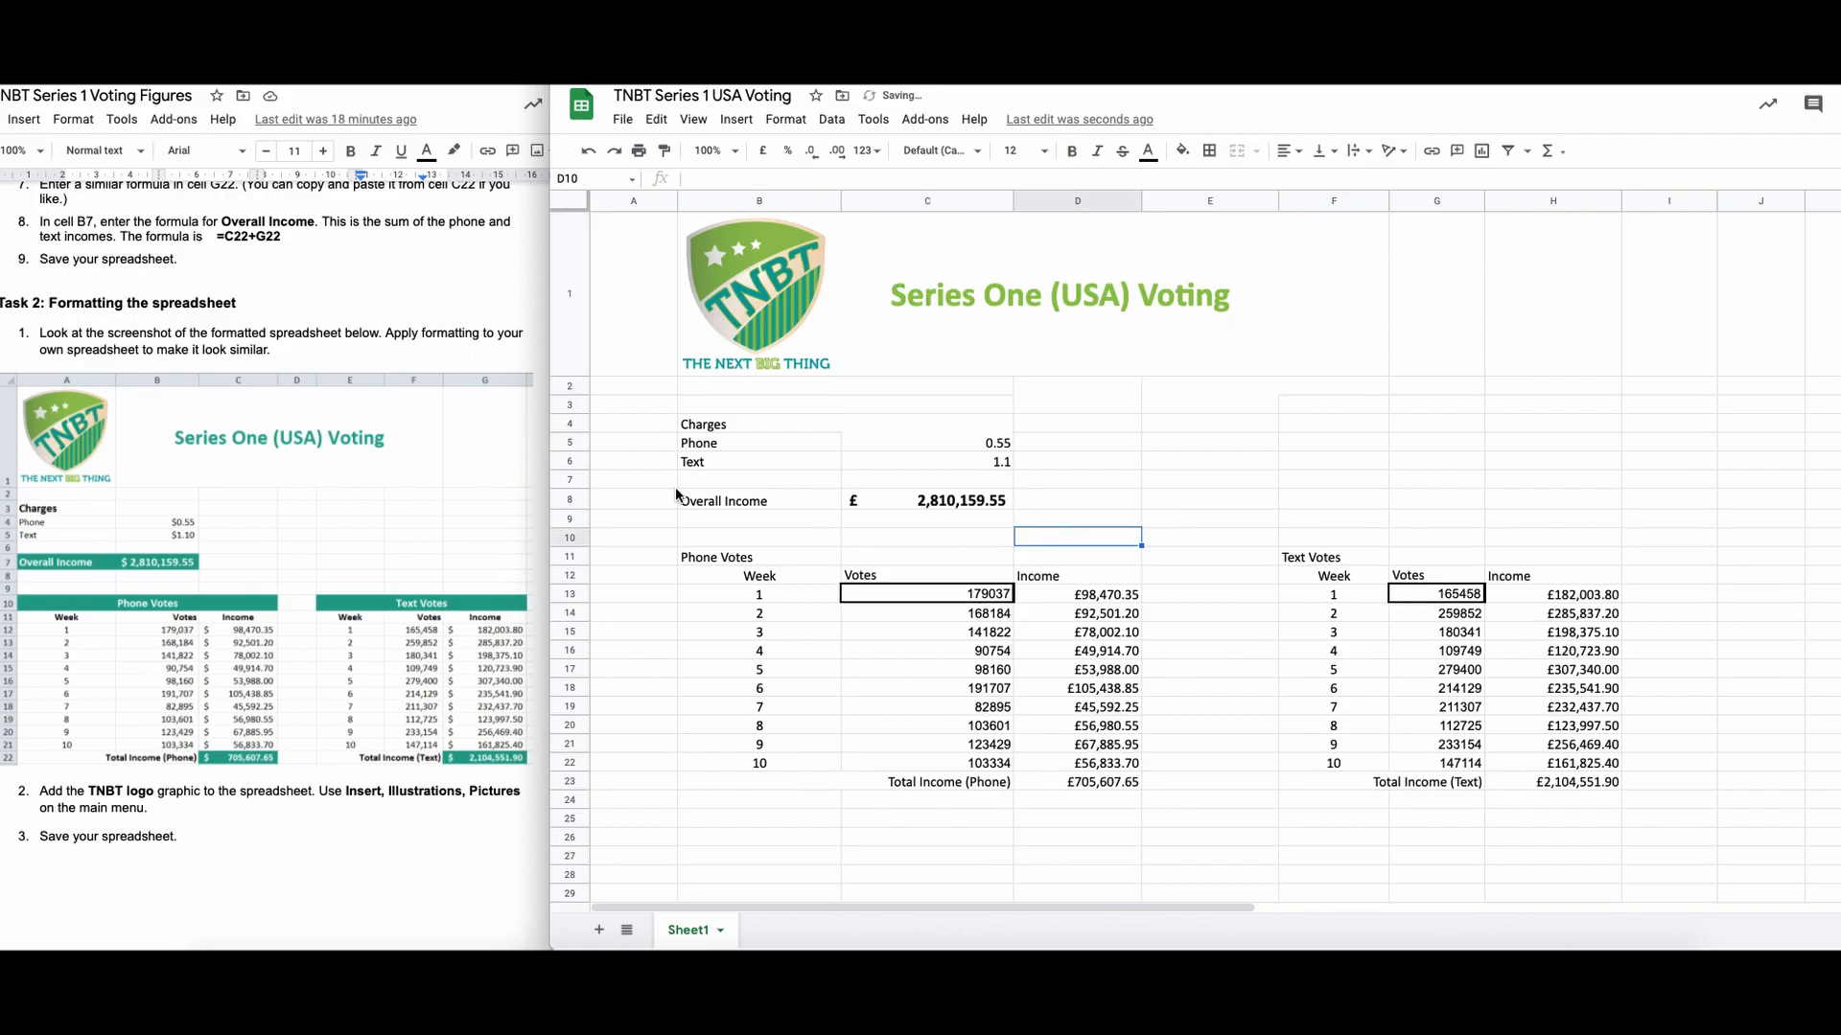
Step: Fill the Overall Income label and its value in B8:C8 with the custom green
drag(695, 500, 950, 507)
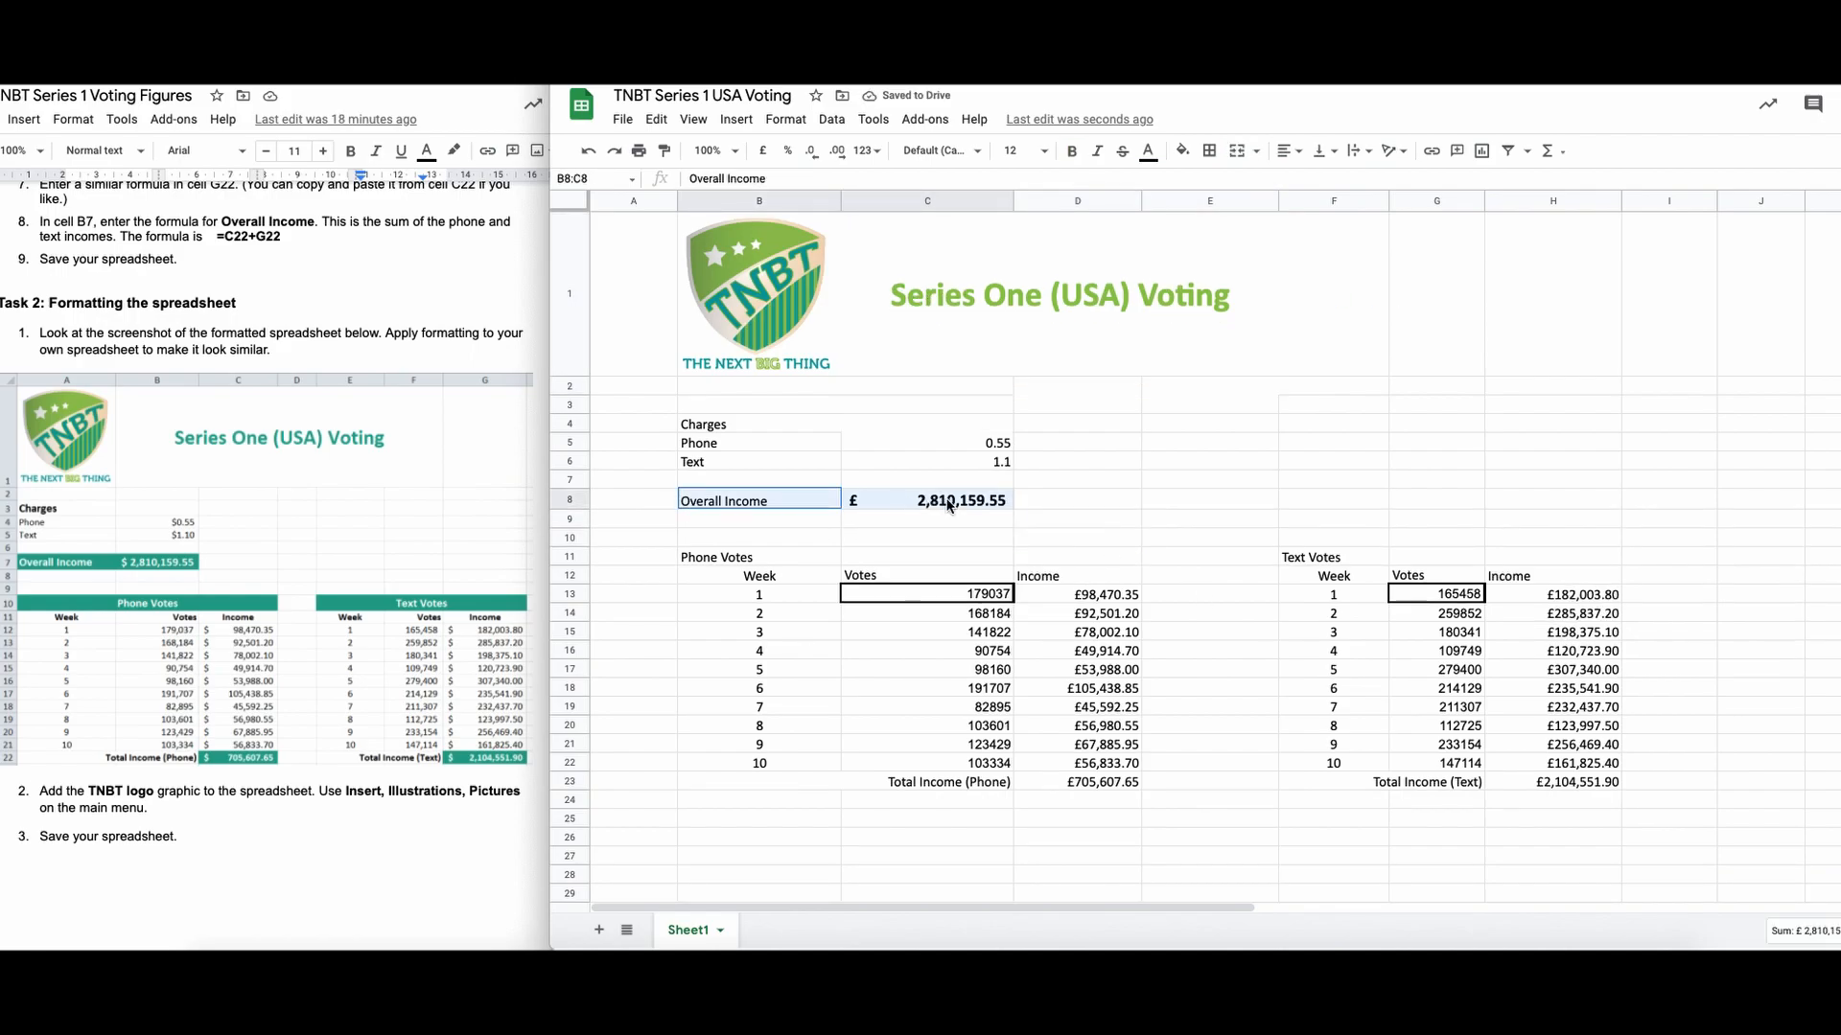
click(1183, 154)
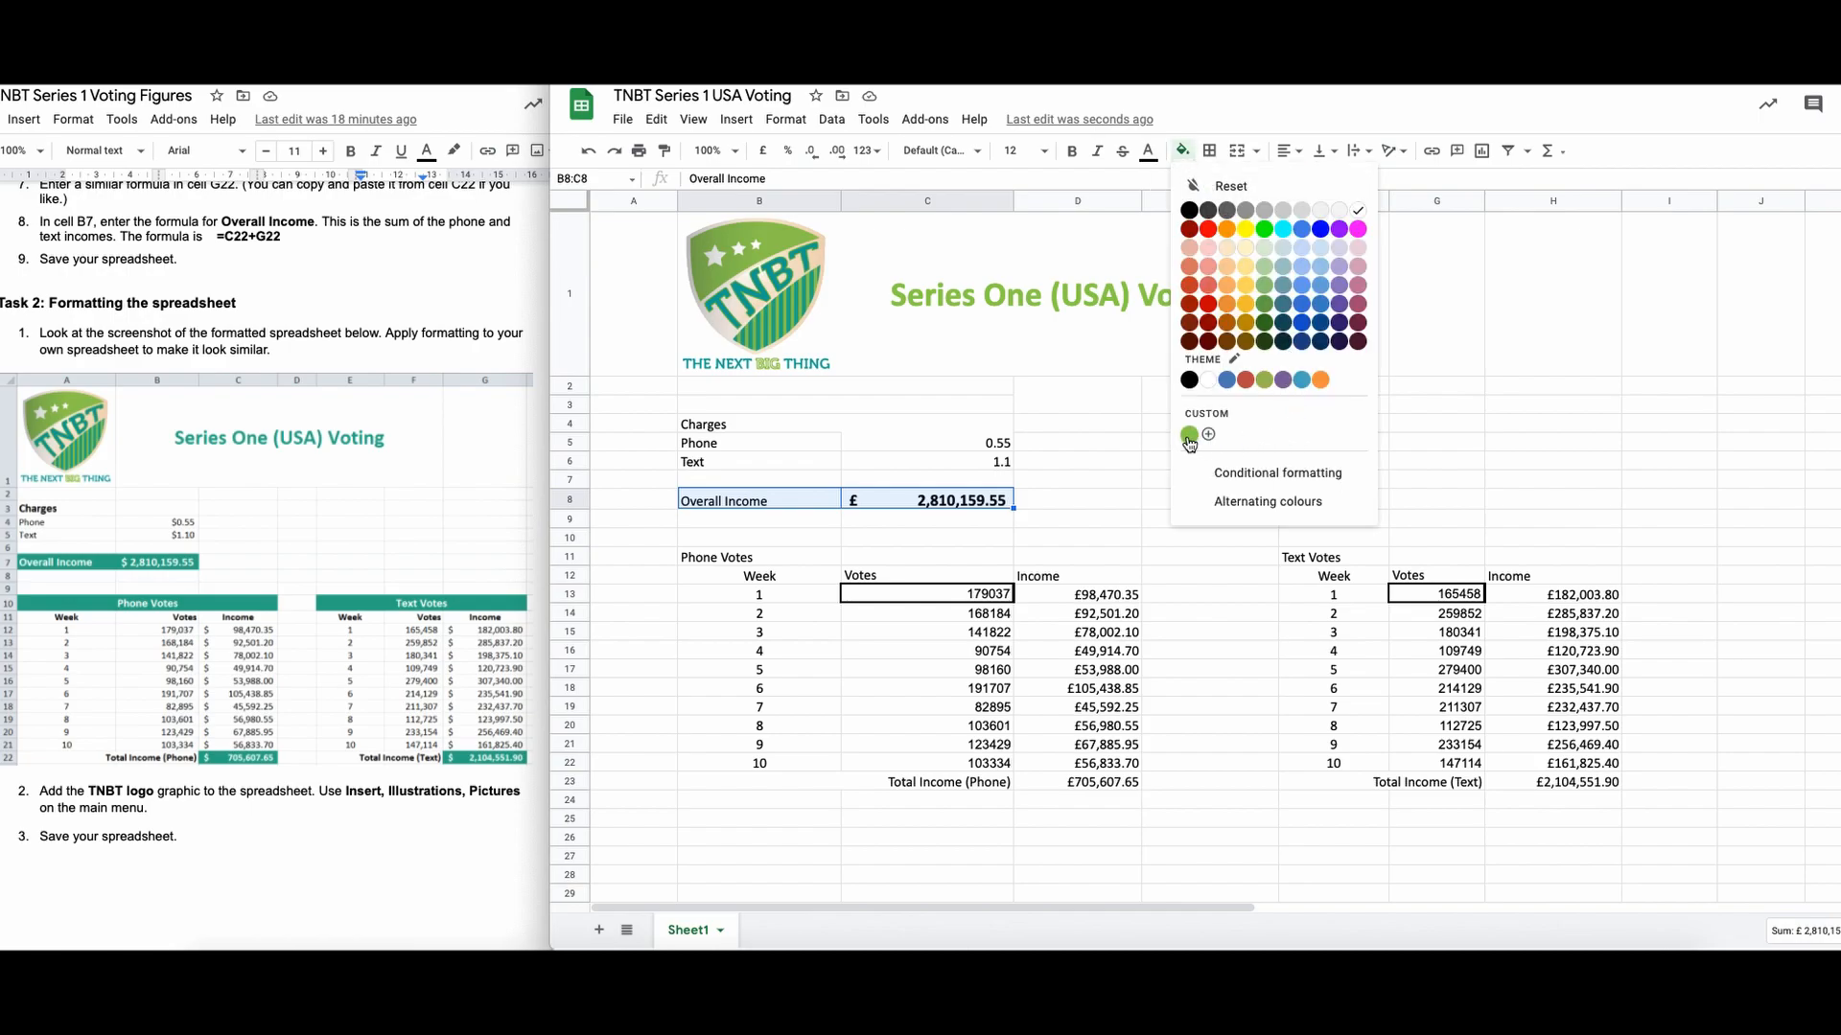
click(1189, 437)
click(1166, 496)
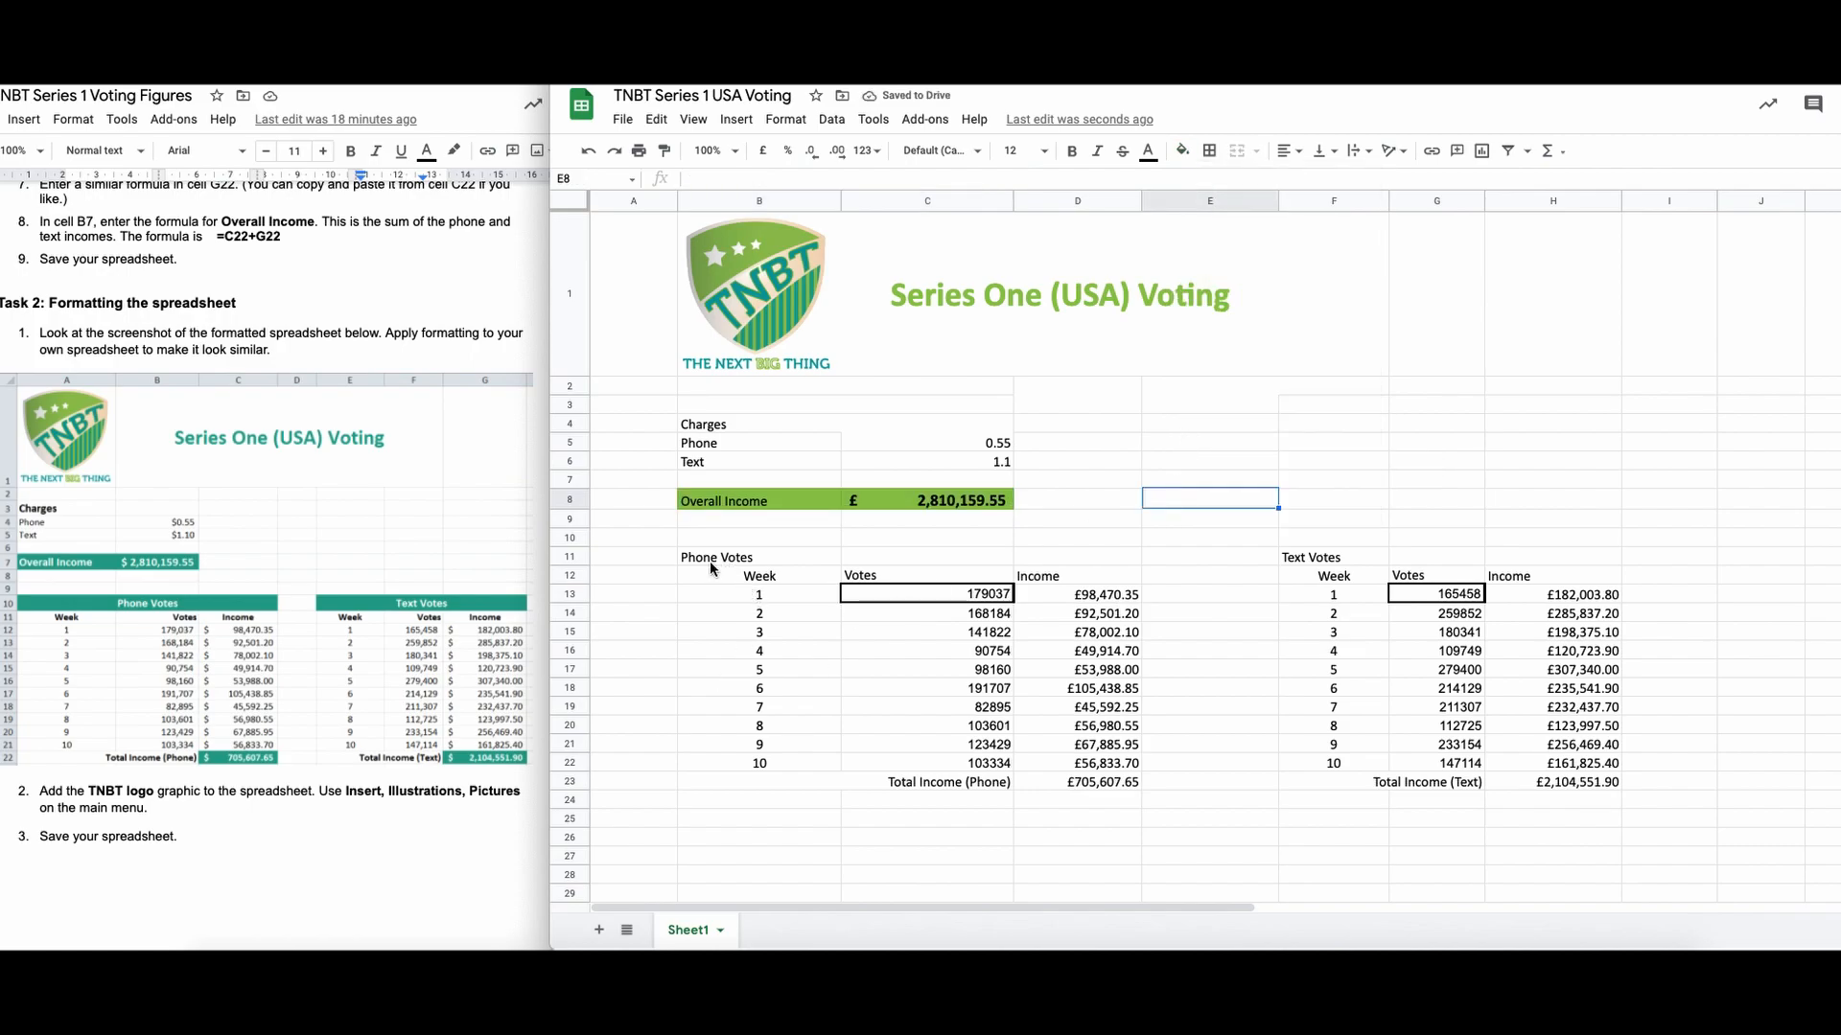
Step: Merge cells B11:D11 and centre the Phone Votes heading horizontally across them
drag(711, 556, 1077, 559)
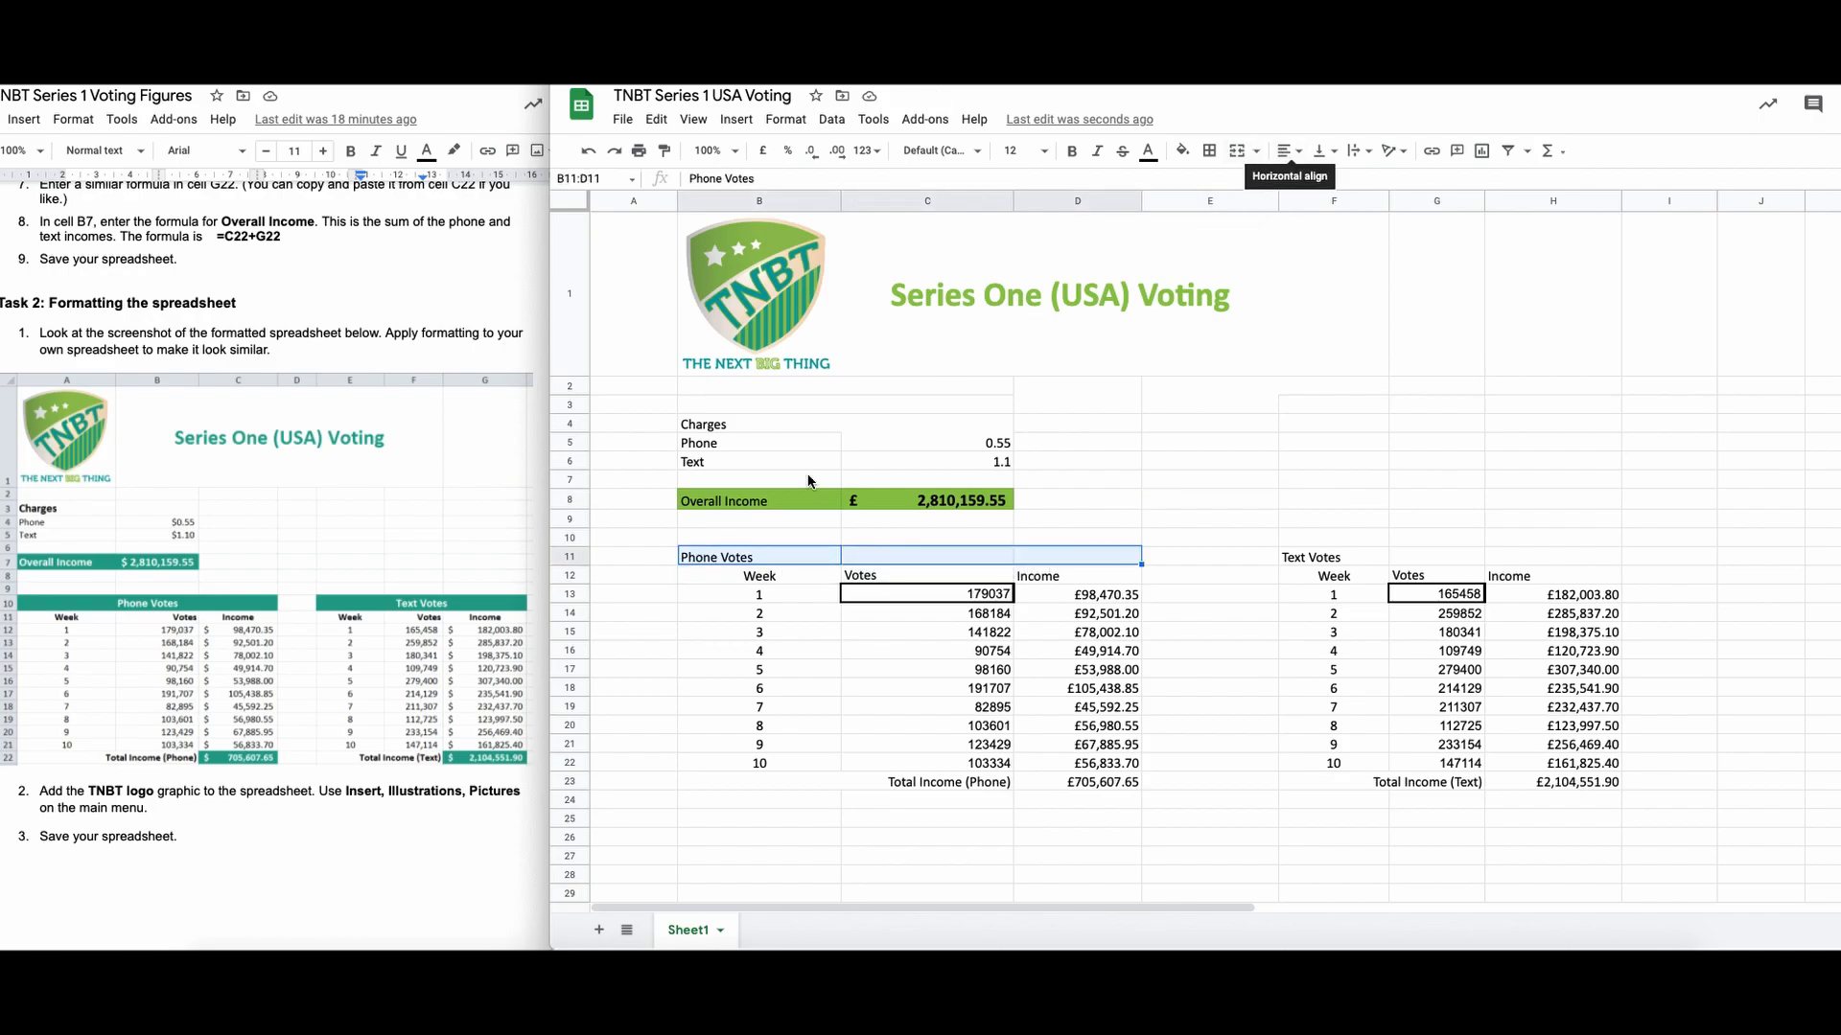
click(744, 617)
click(721, 555)
drag(850, 554, 1090, 556)
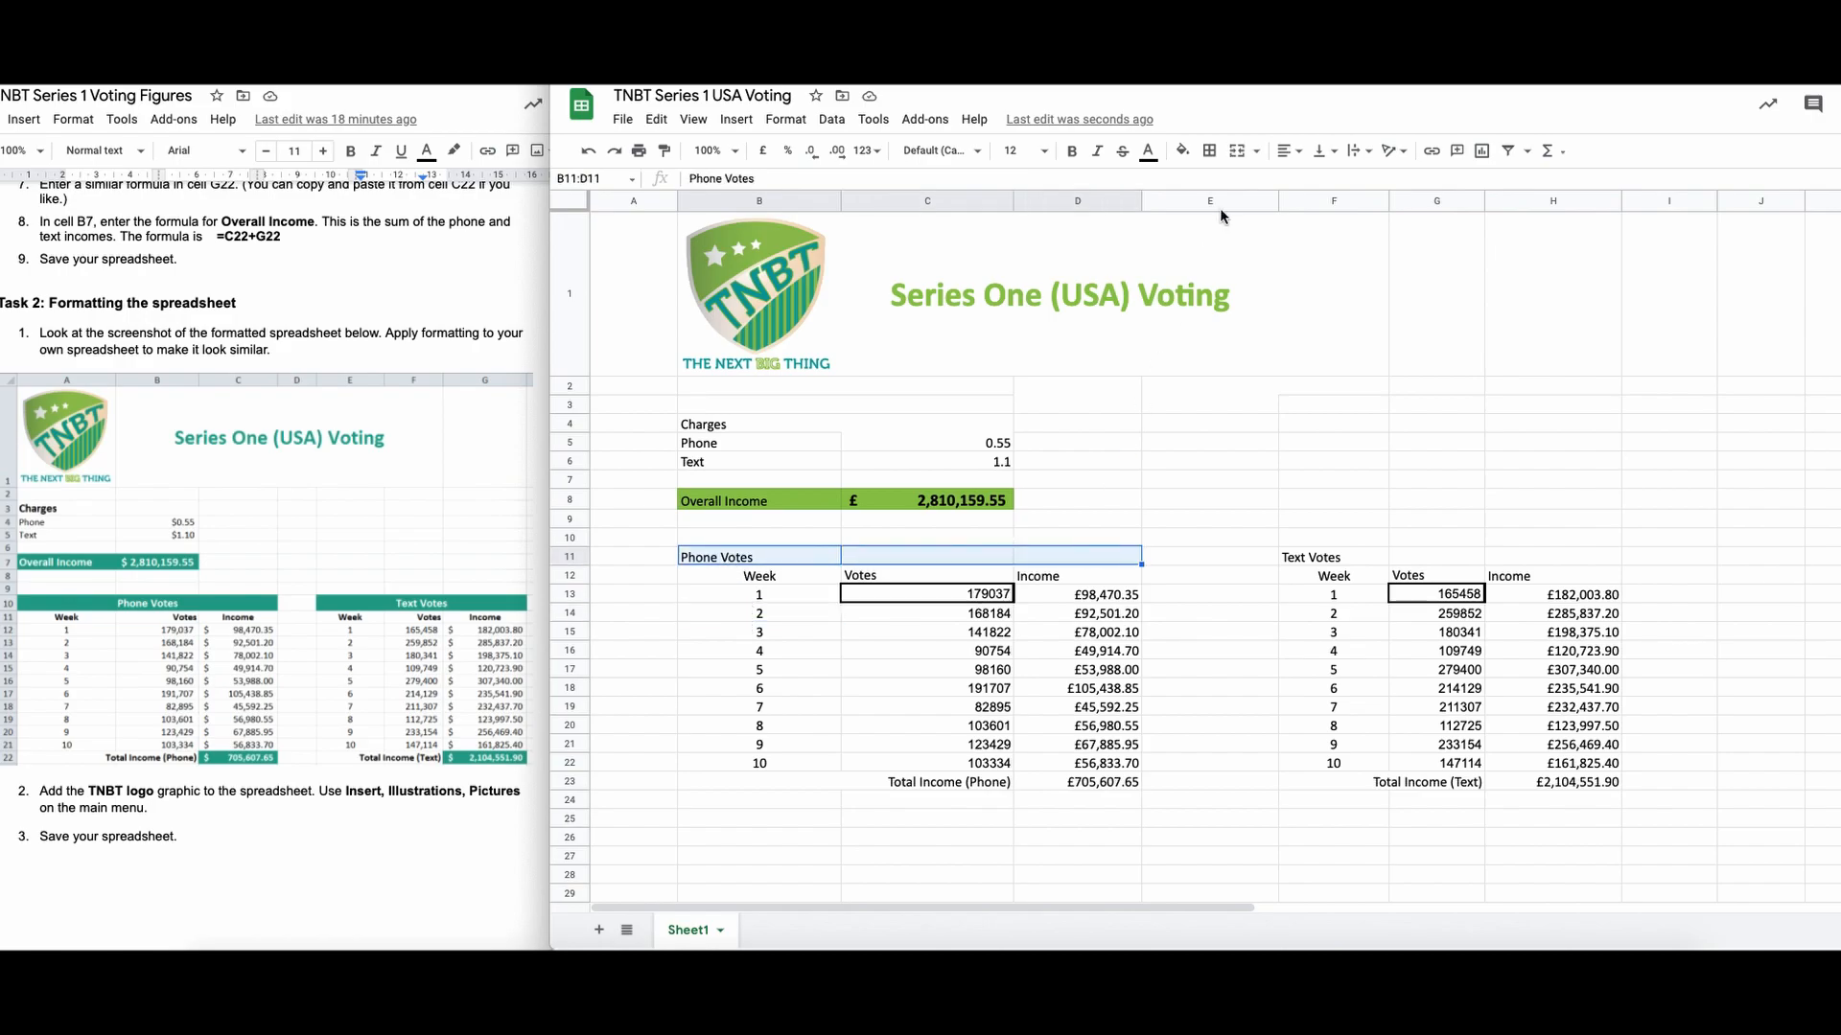
click(1239, 153)
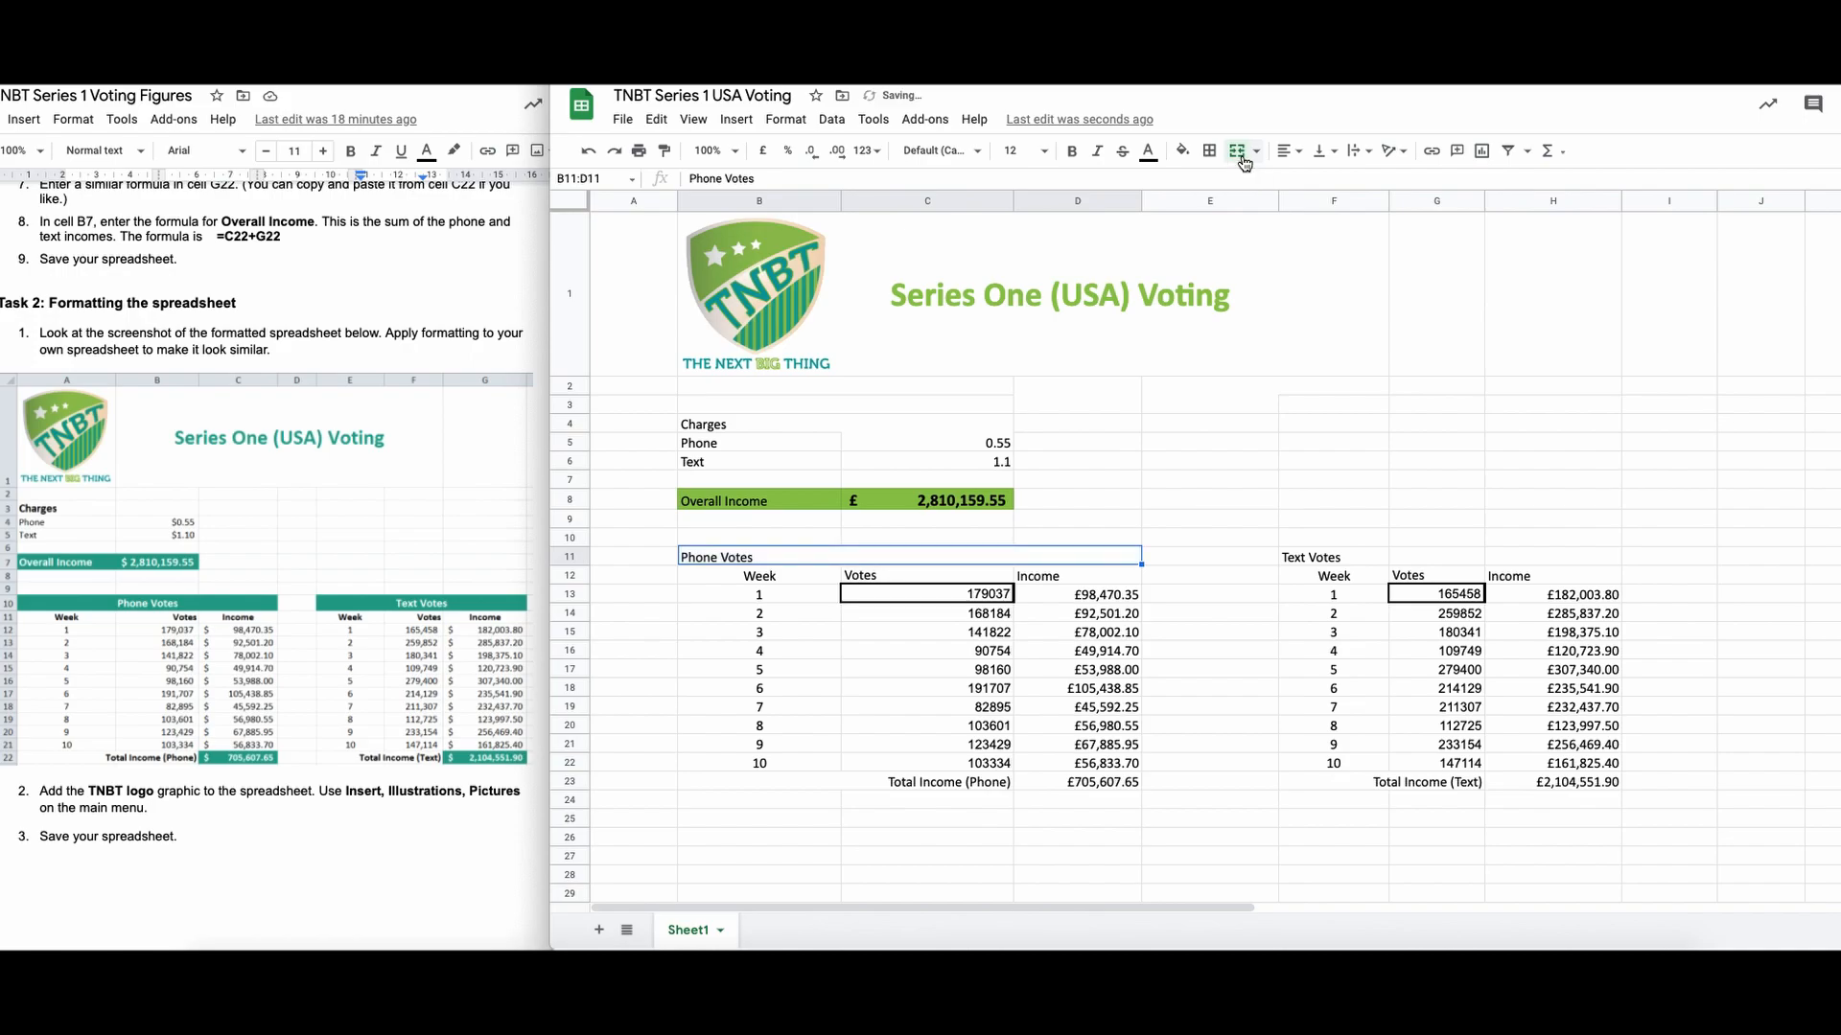
click(1294, 151)
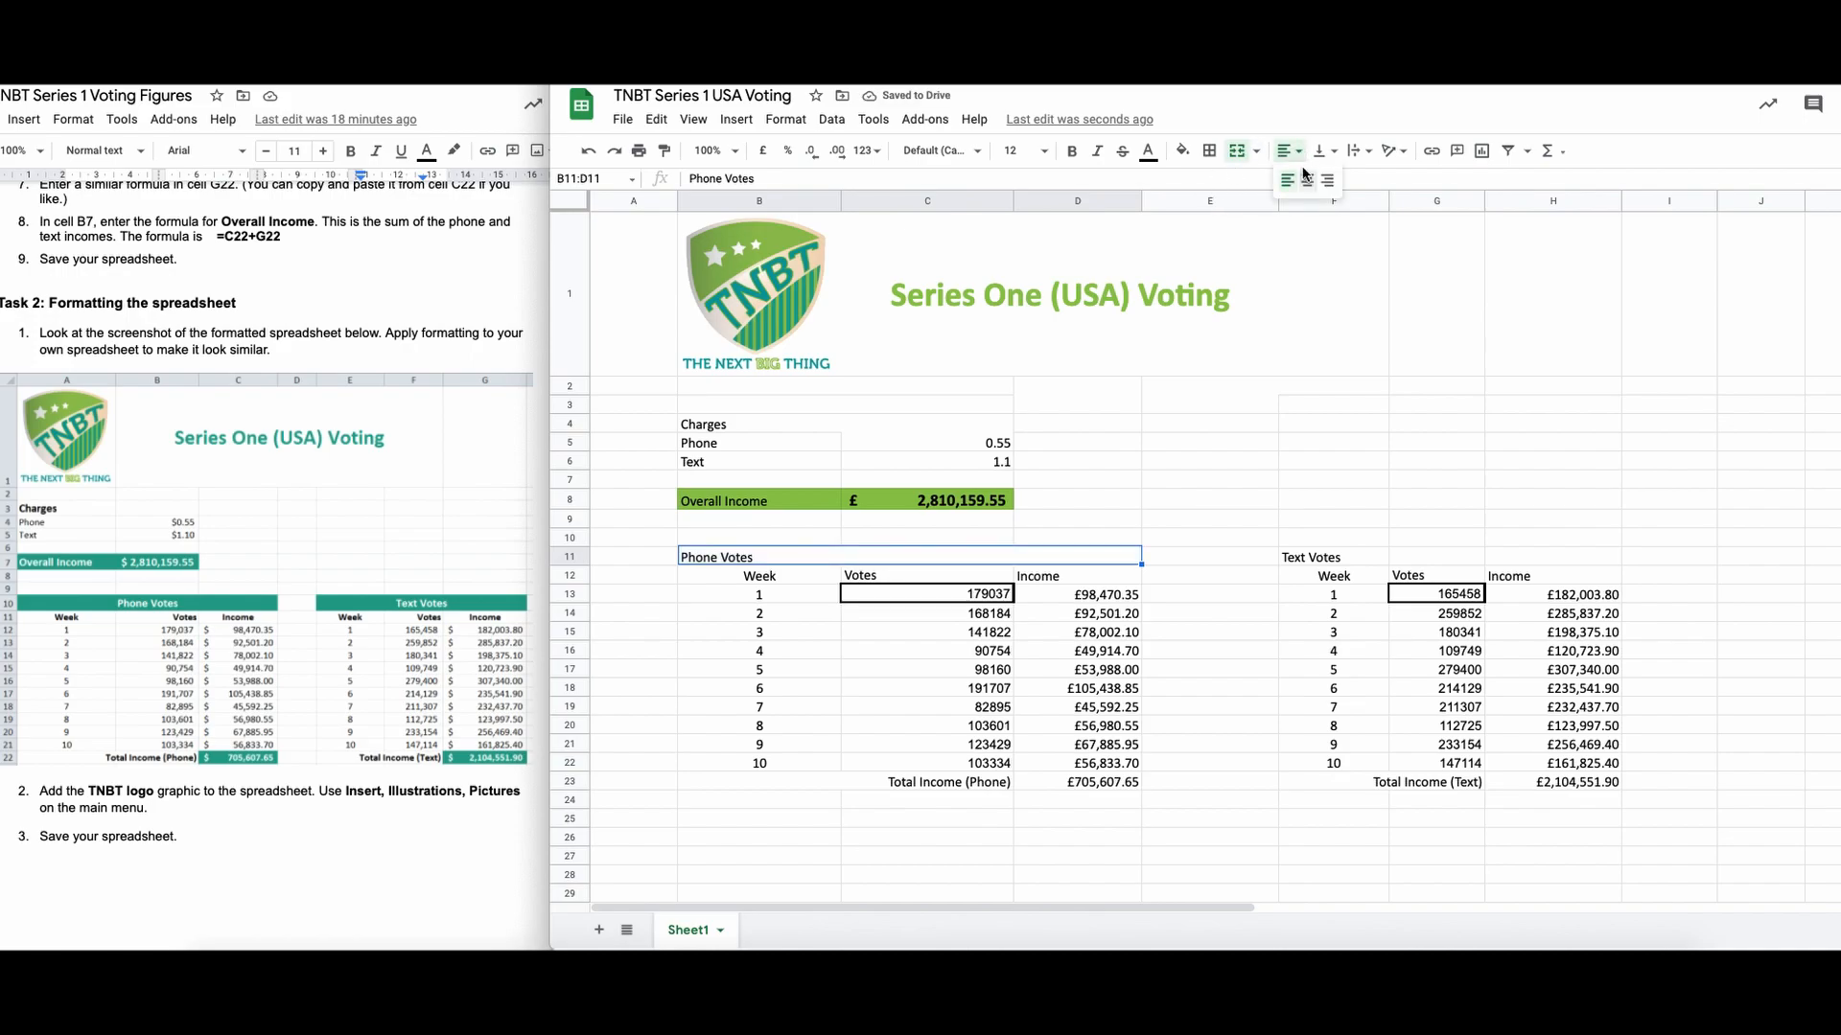
click(1307, 180)
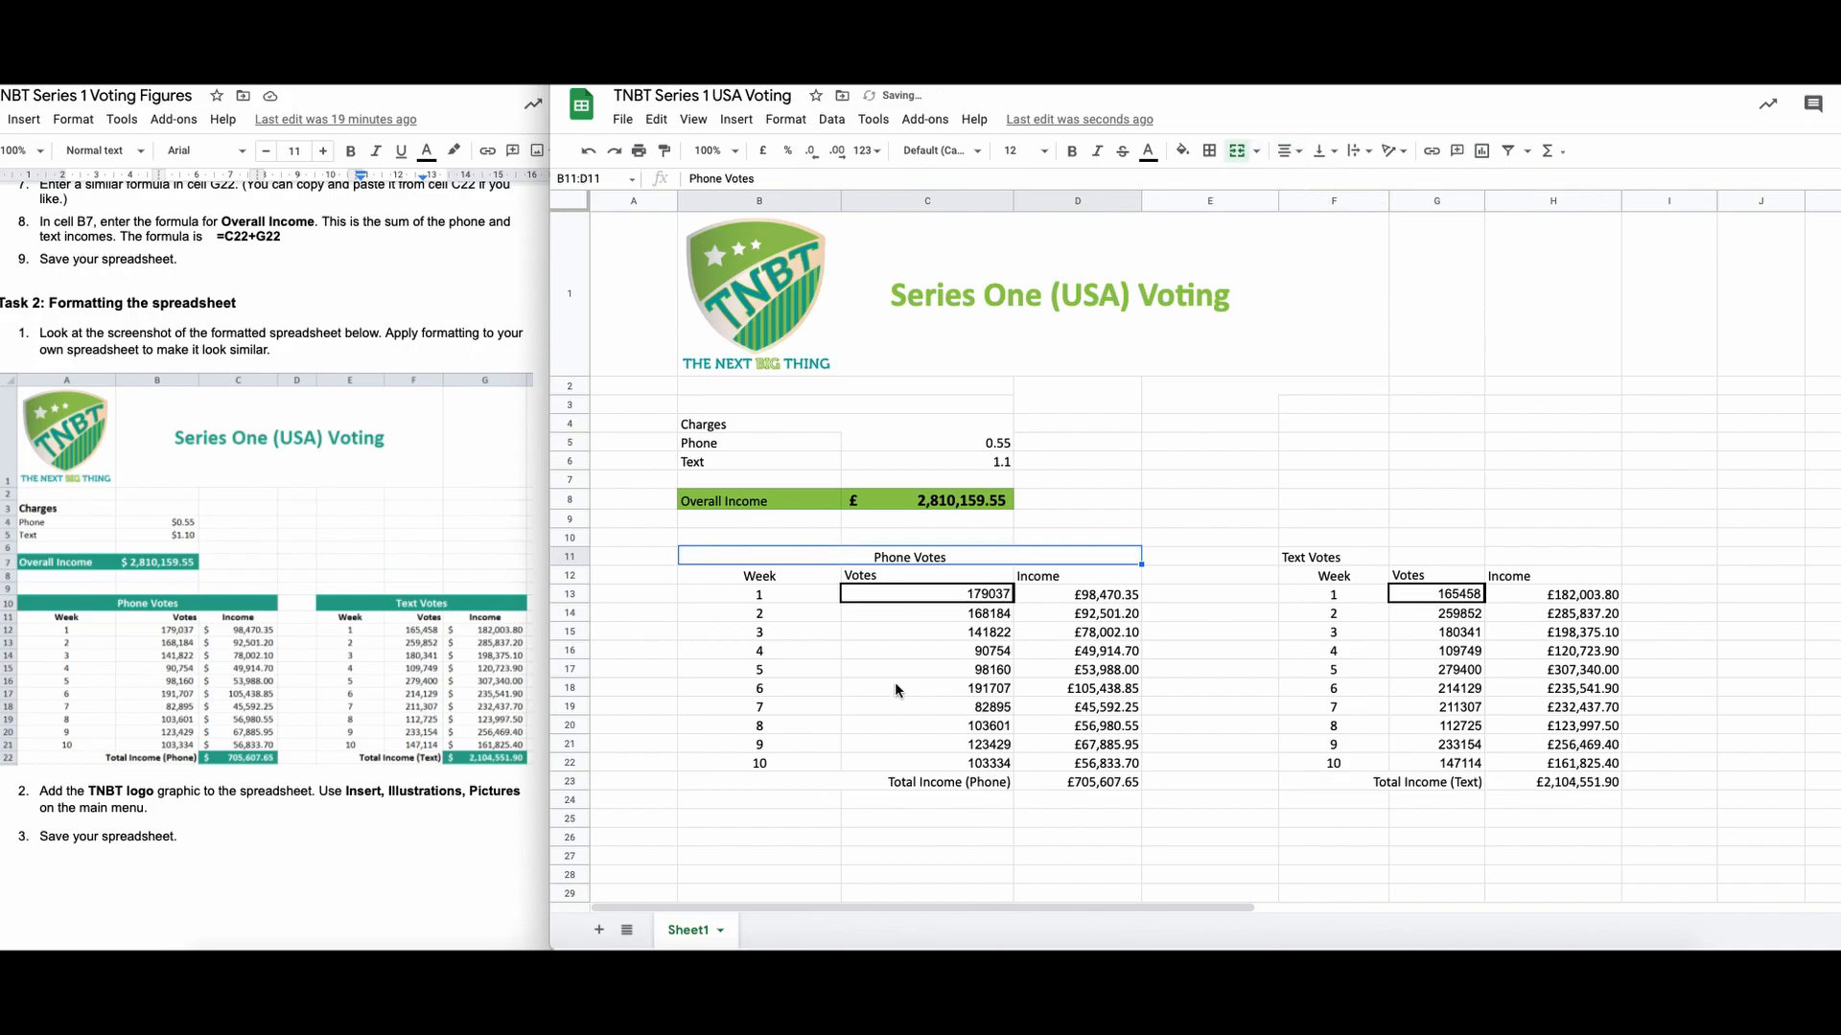
Step: Set the Phone Votes heading to font size 14 and make it bold
click(1042, 151)
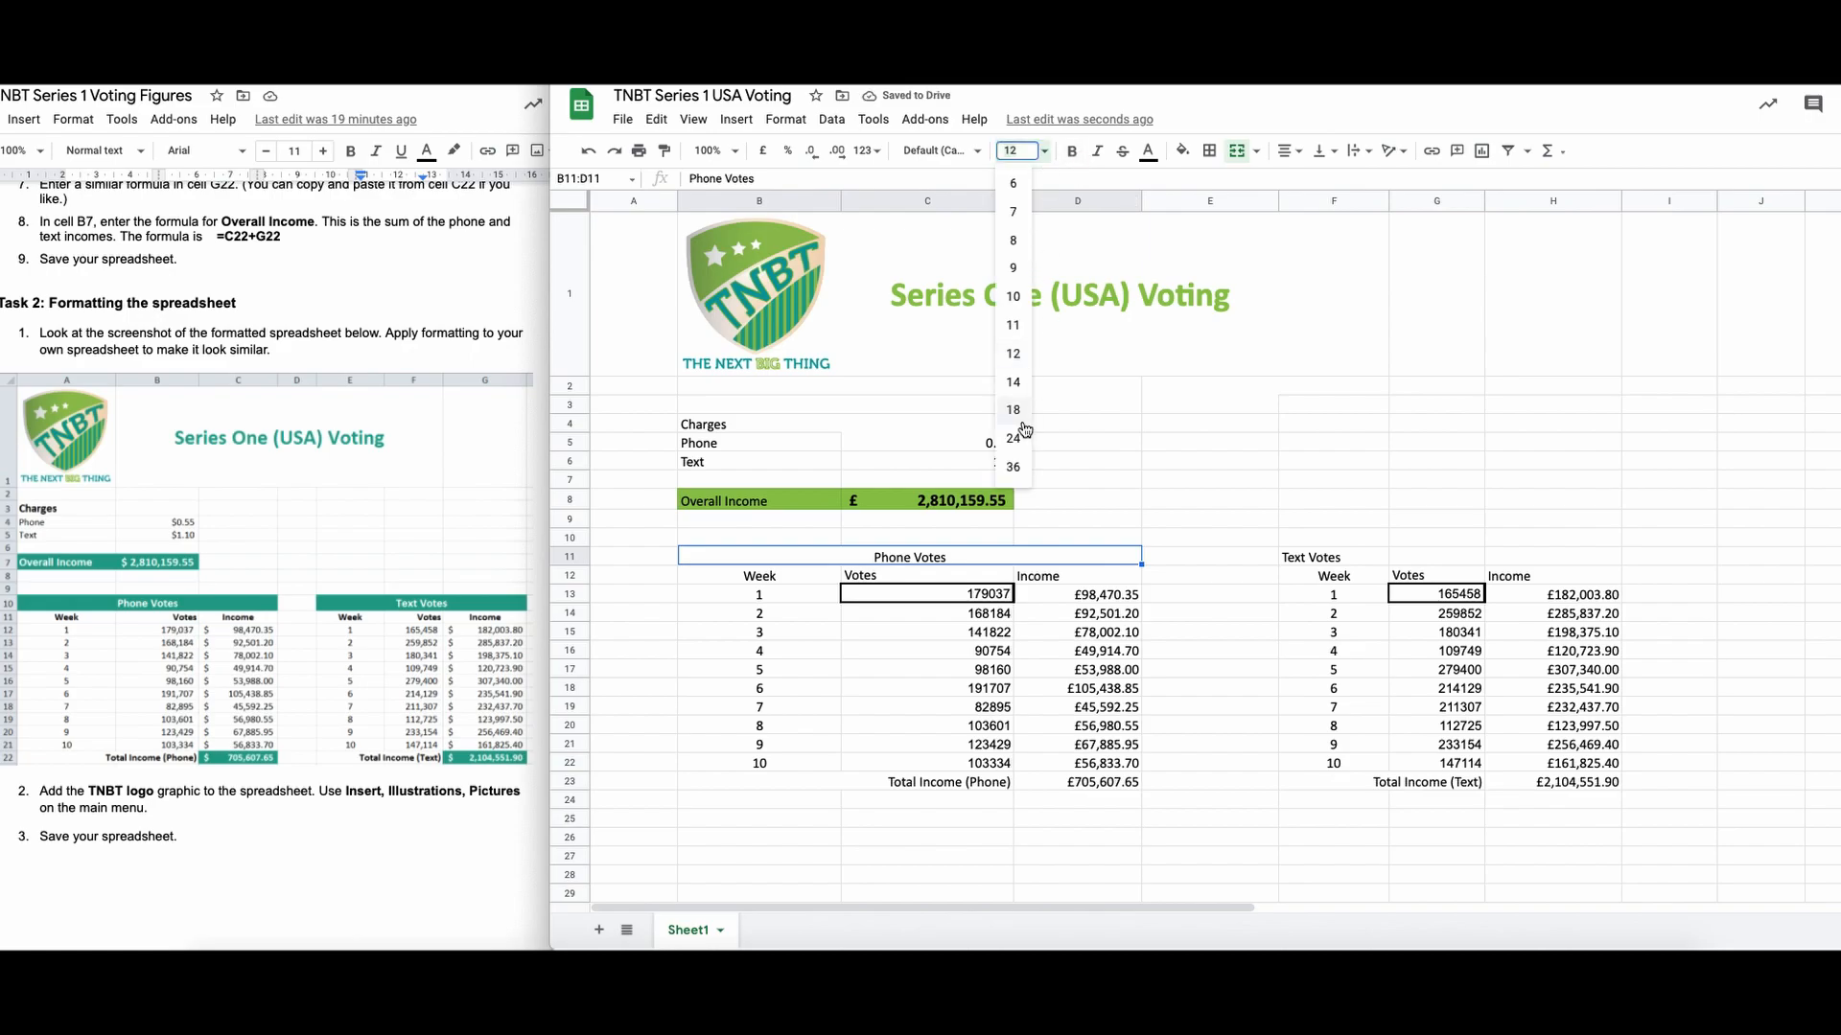
click(1013, 381)
click(1071, 152)
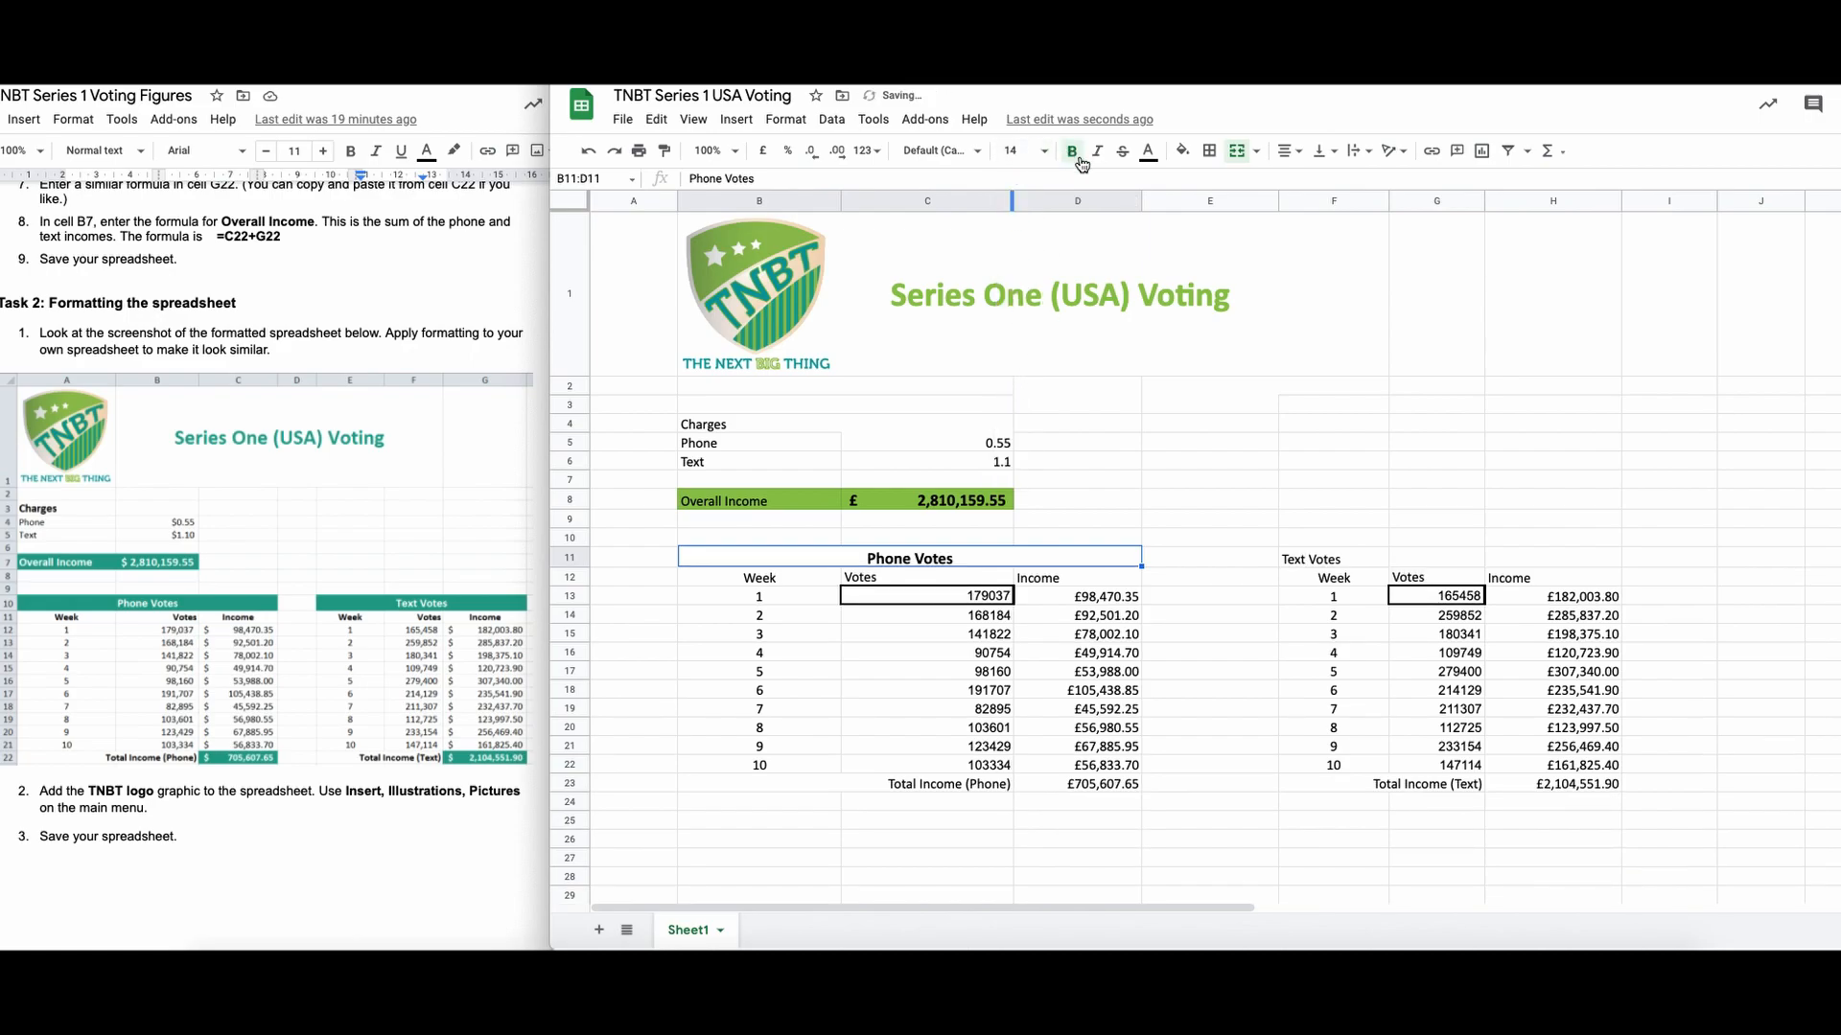
Step: Fill the merged Phone Votes heading cell with the custom green
click(1177, 154)
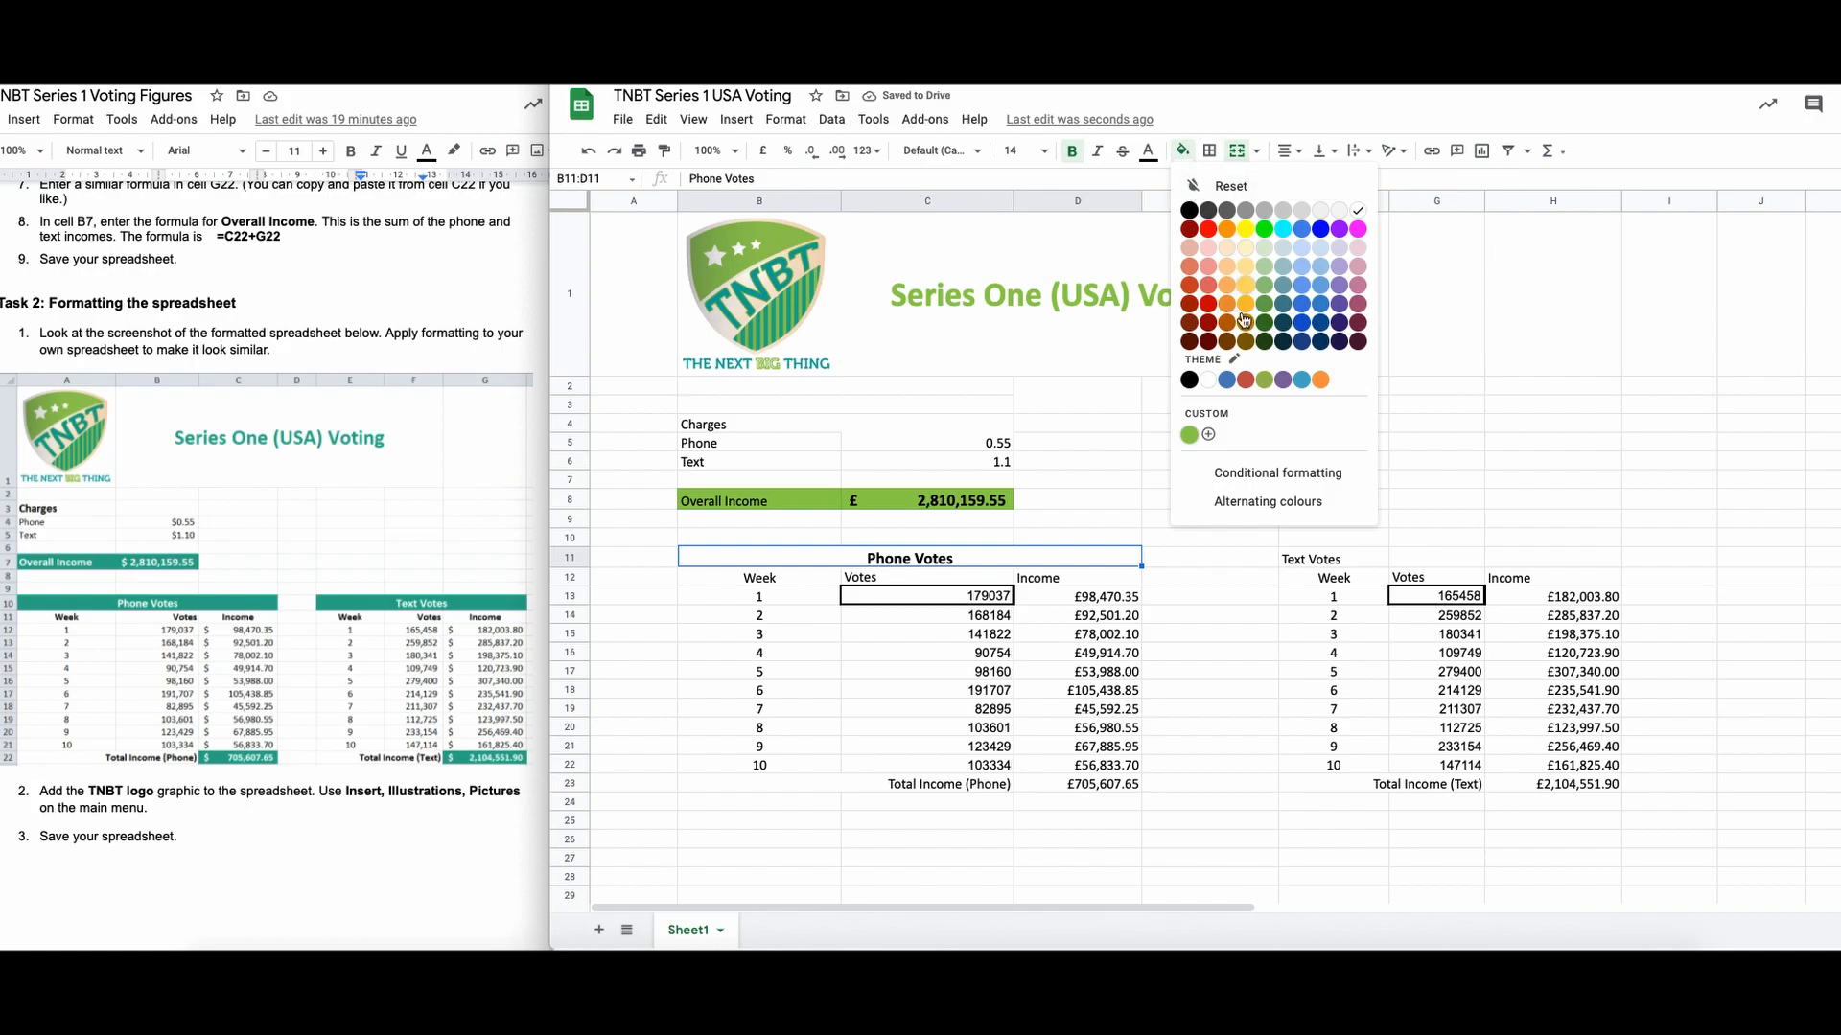
click(1189, 435)
click(1181, 508)
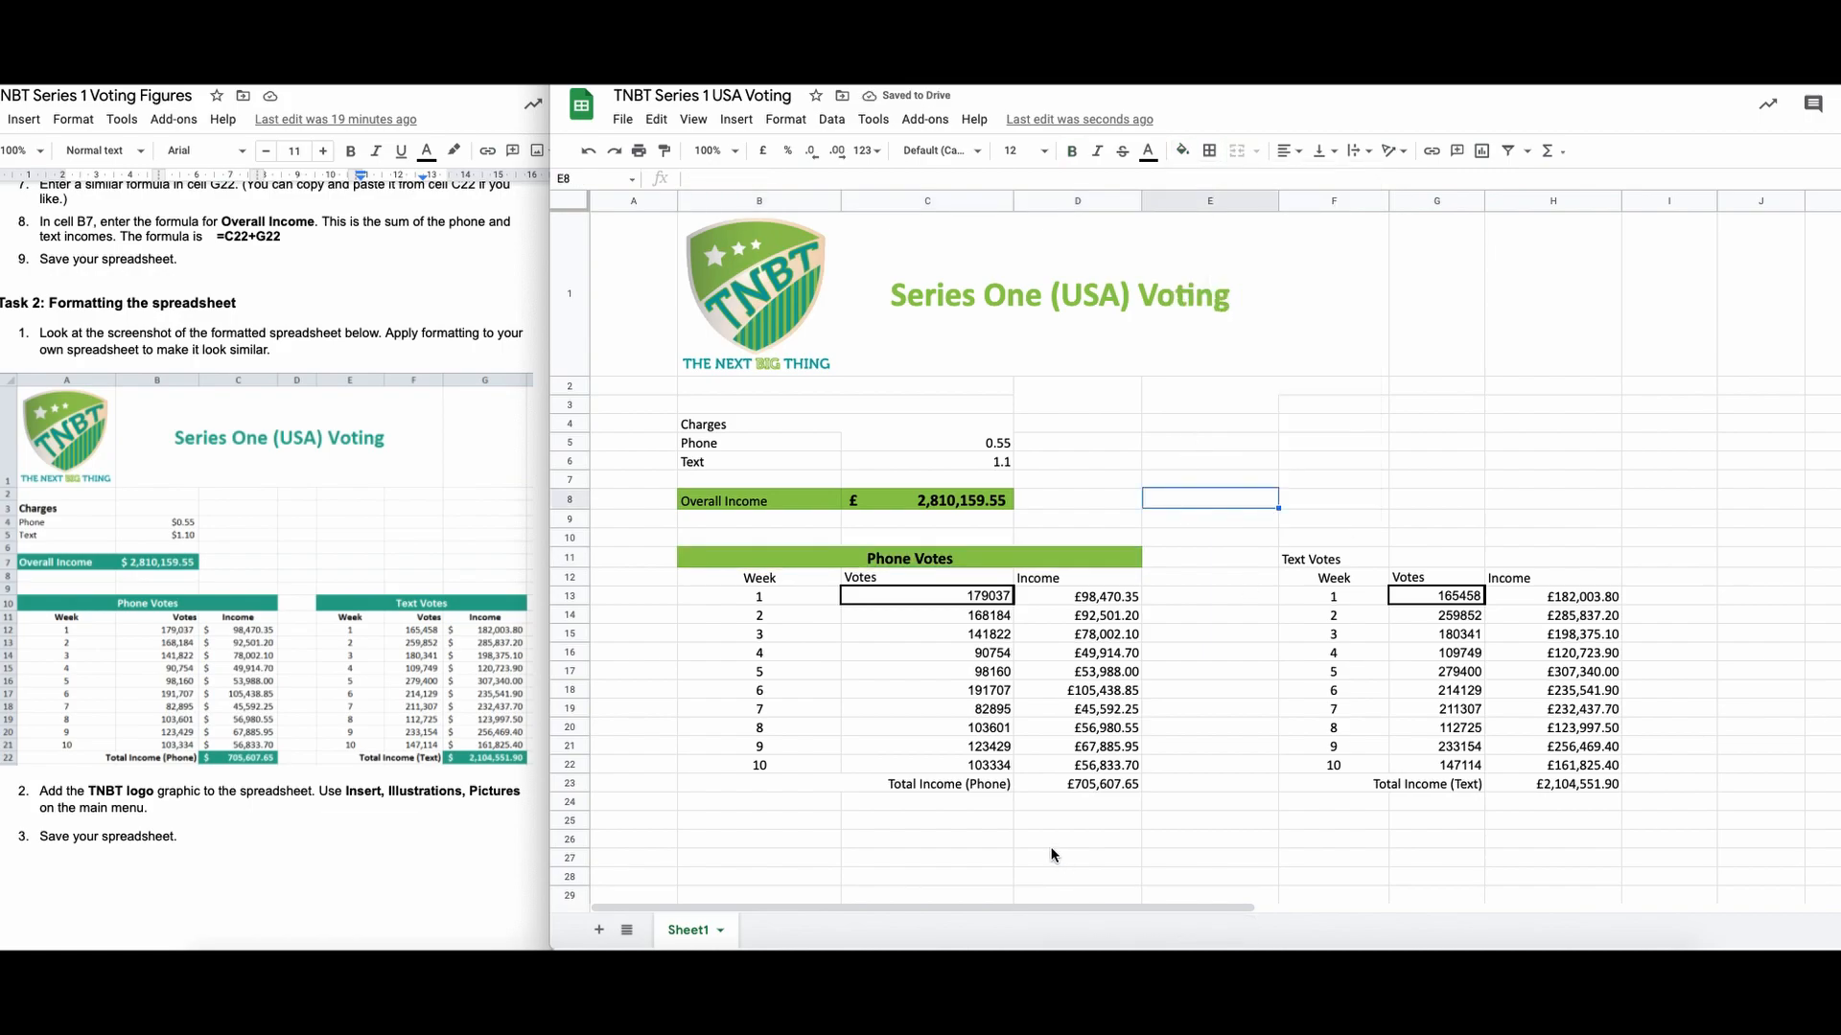
Step: Make the Week, Votes and Income column headings of the Phone Votes table bold
click(775, 582)
key(ctrl+b)
click(944, 581)
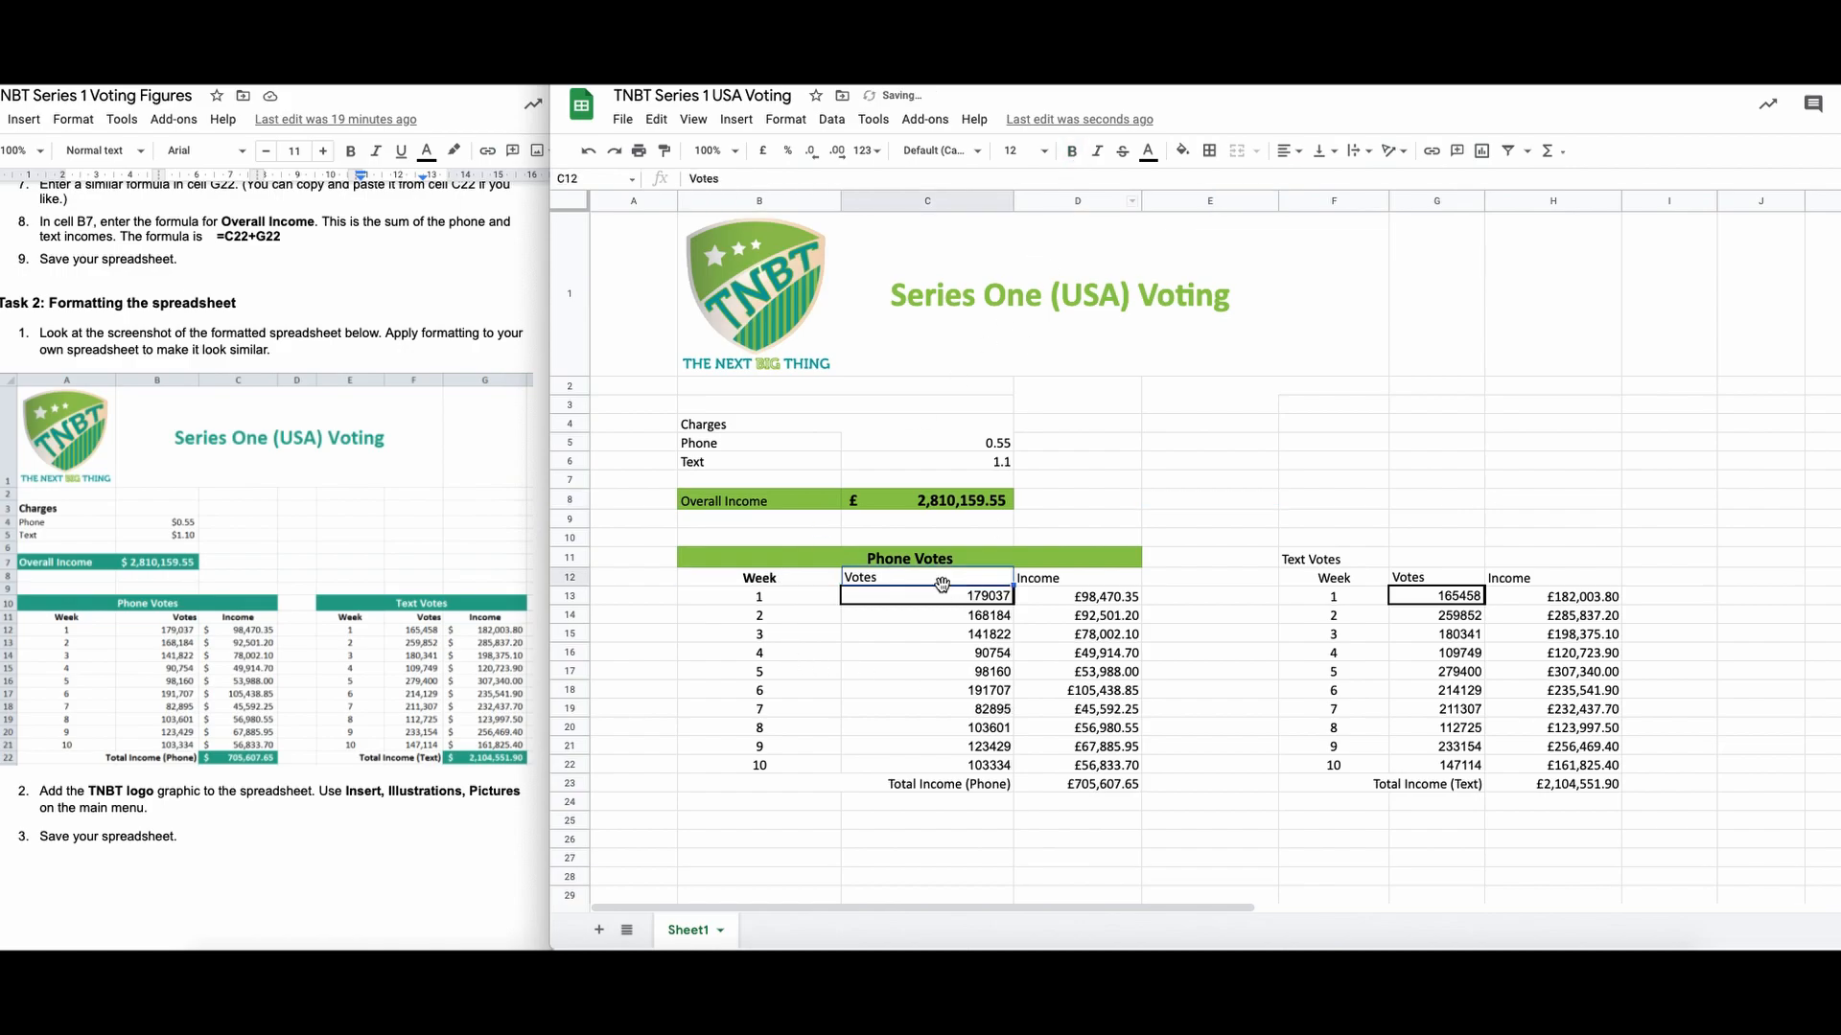
click(1071, 151)
click(1085, 583)
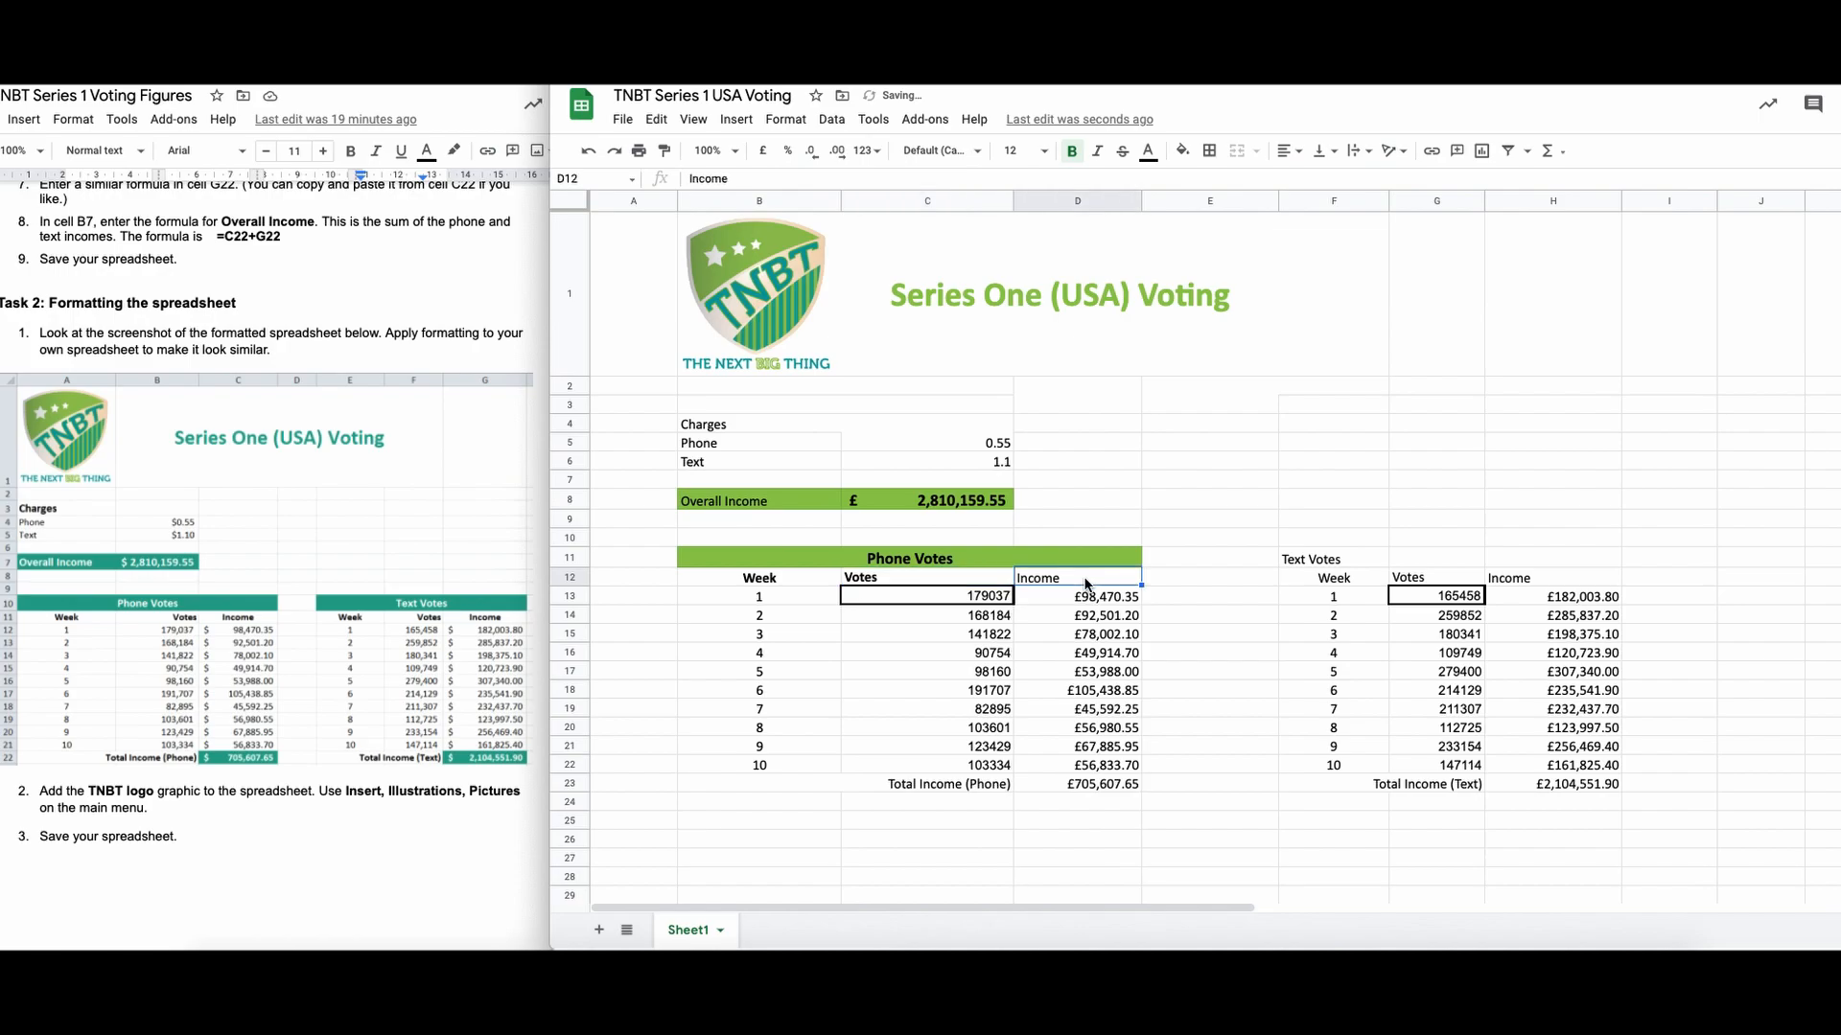
click(1072, 150)
click(1186, 503)
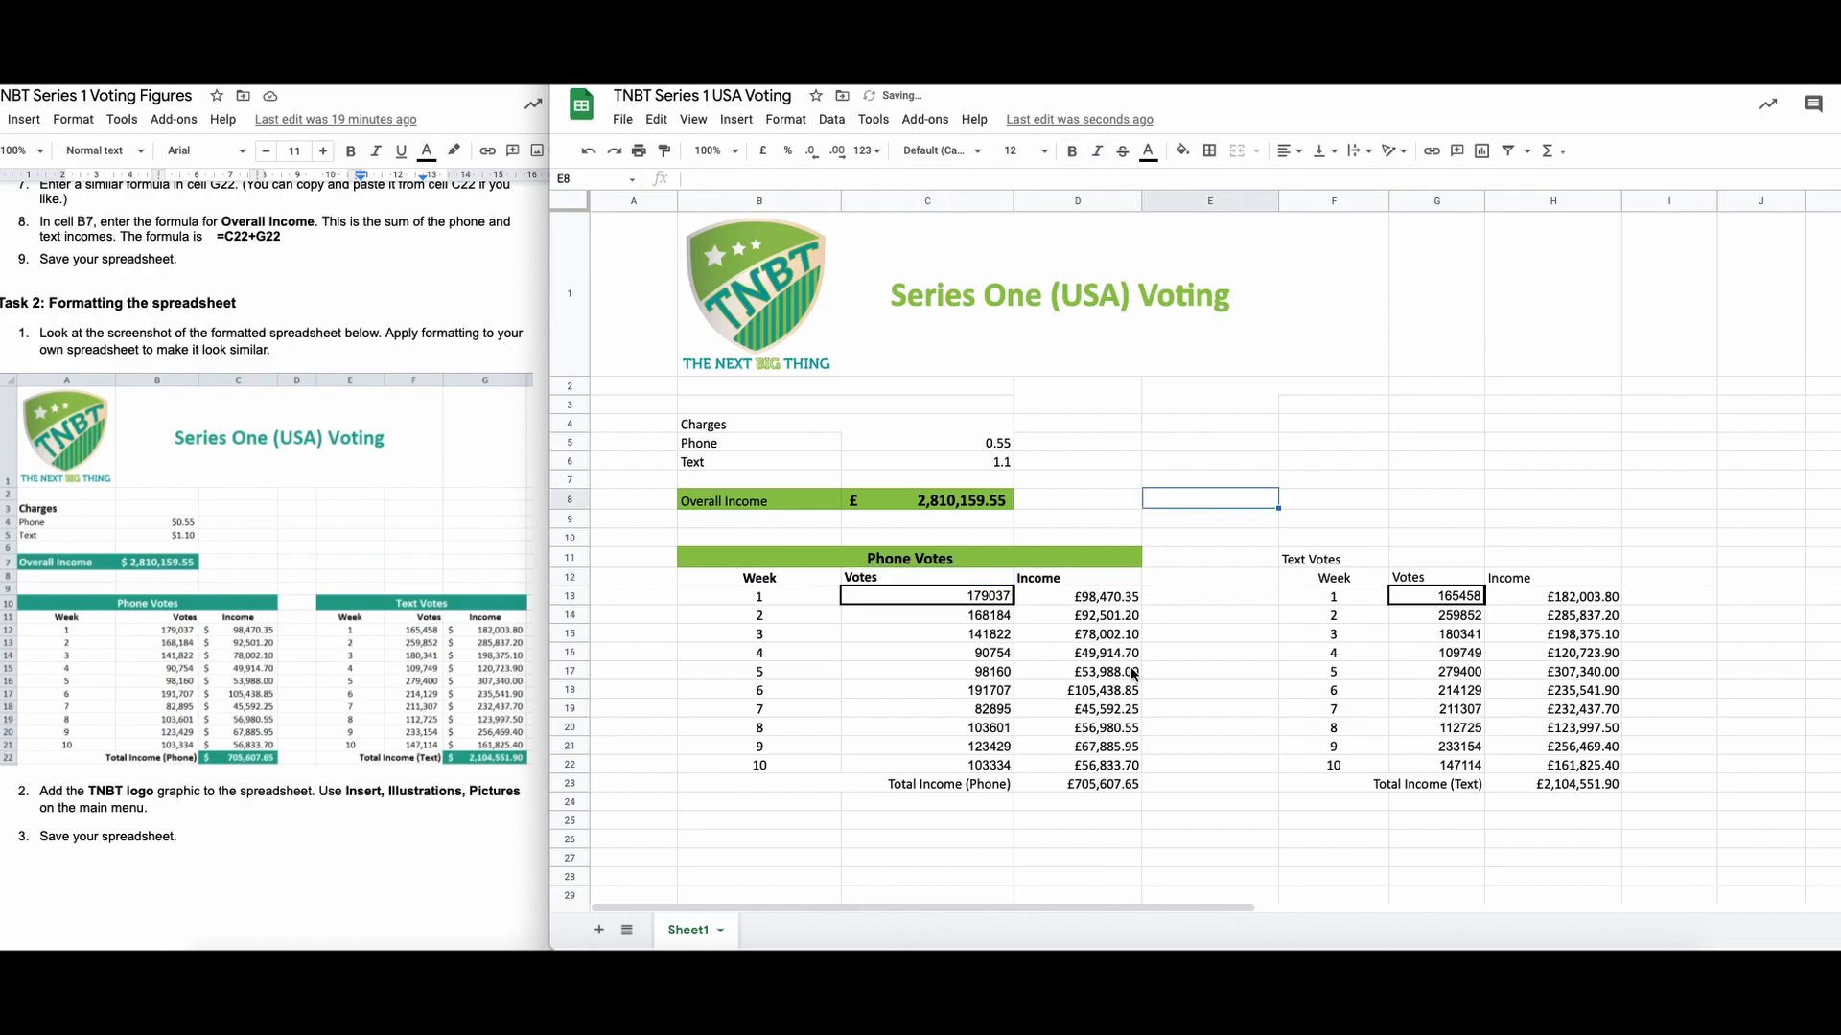
Step: Fill the Total Income (Phone) value in cell D23 with the custom green
click(1075, 788)
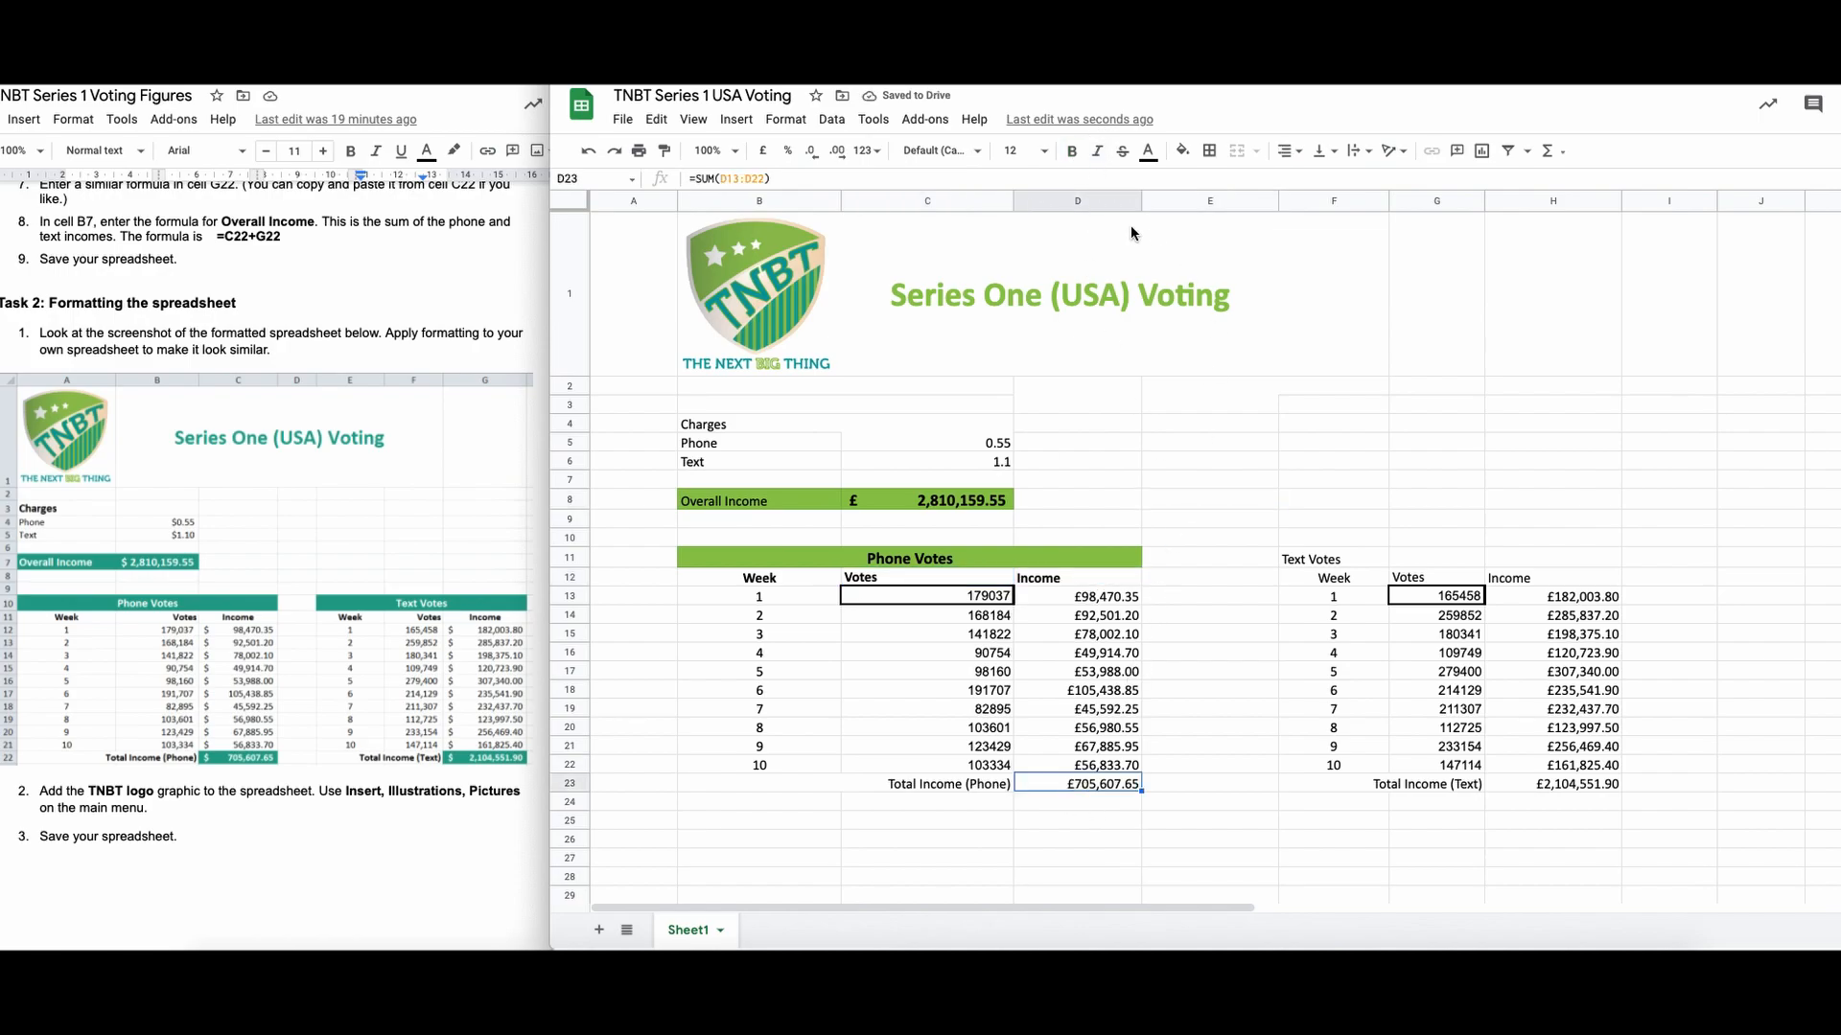
click(1182, 150)
click(1192, 436)
click(1233, 428)
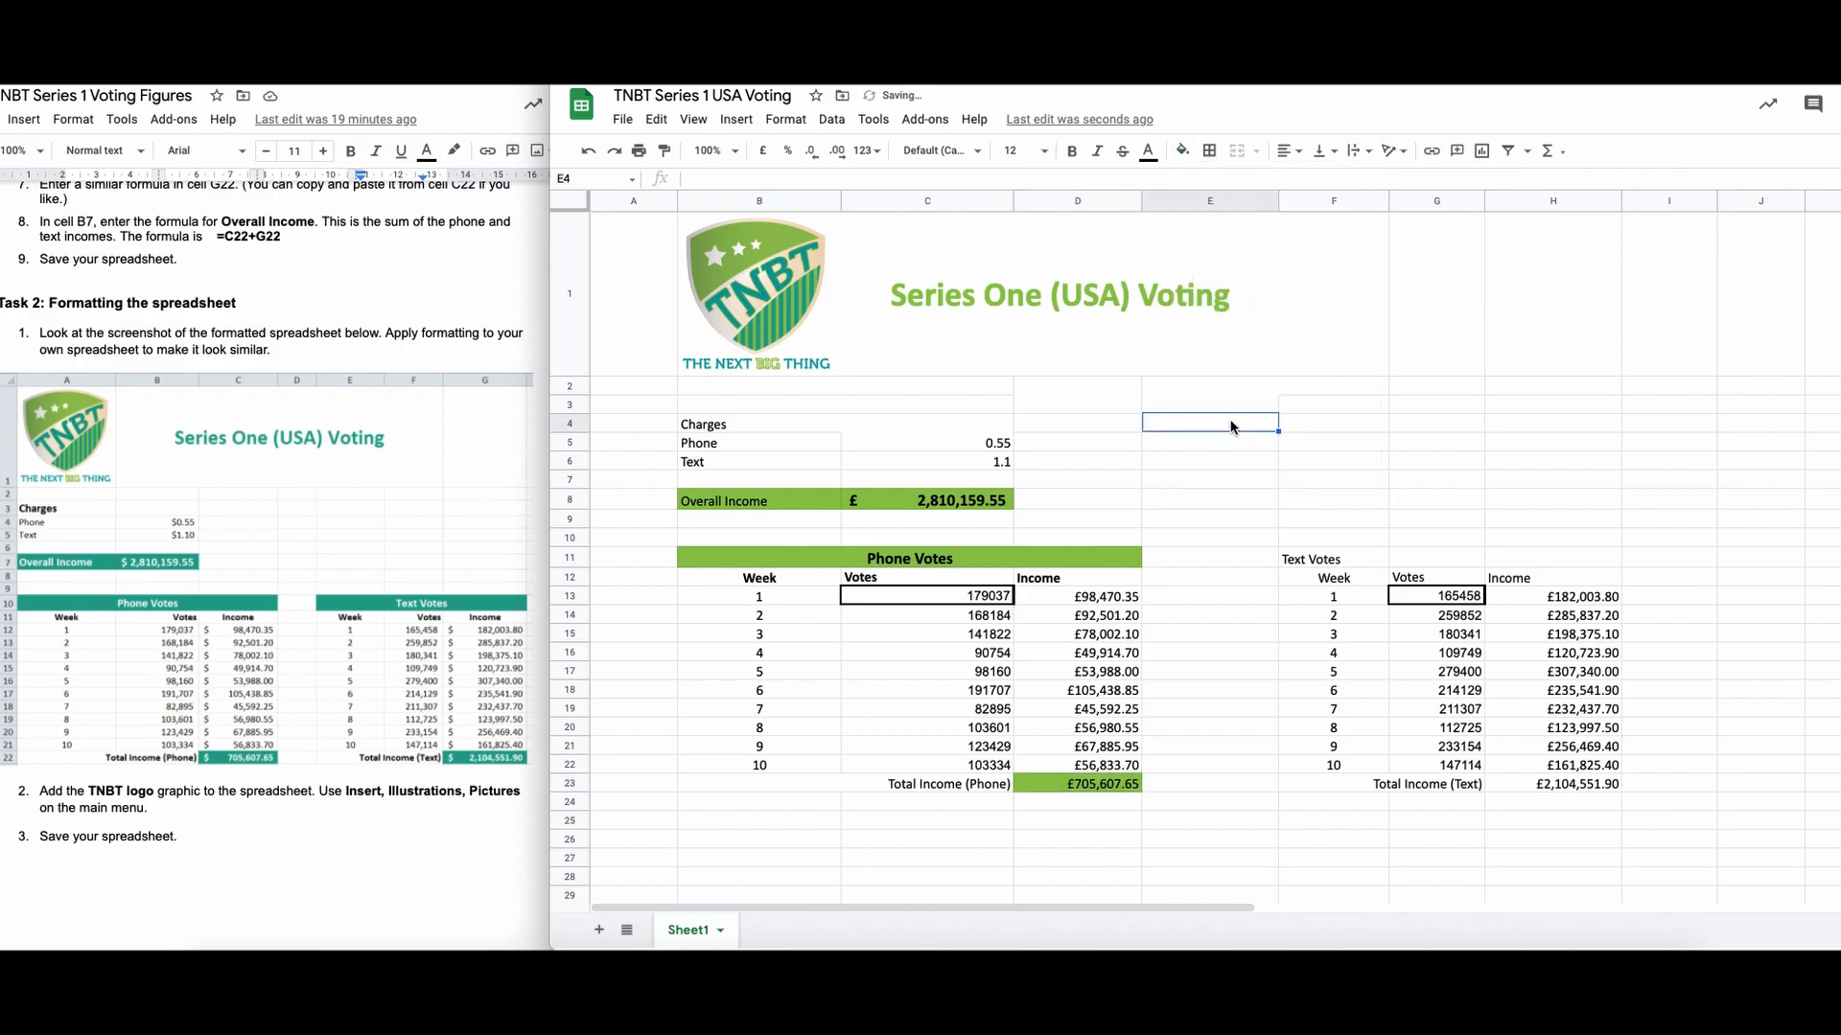